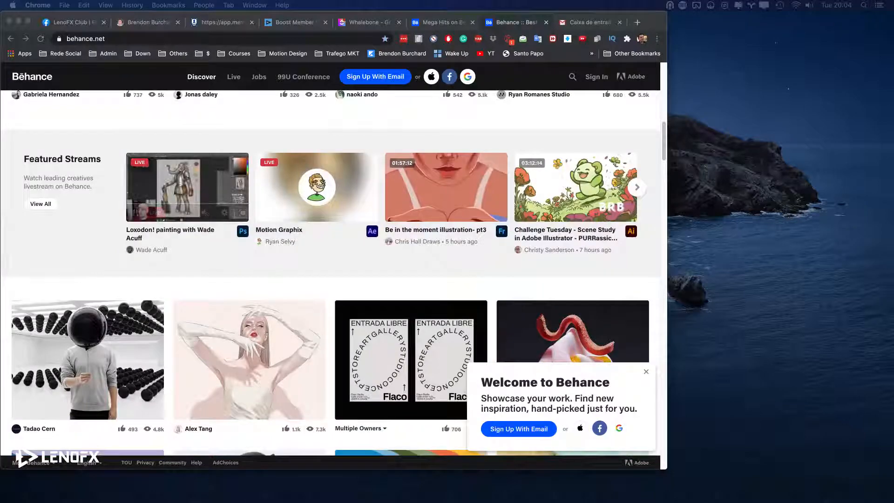
{"action": "left_click", "coordinate": [646, 372]}
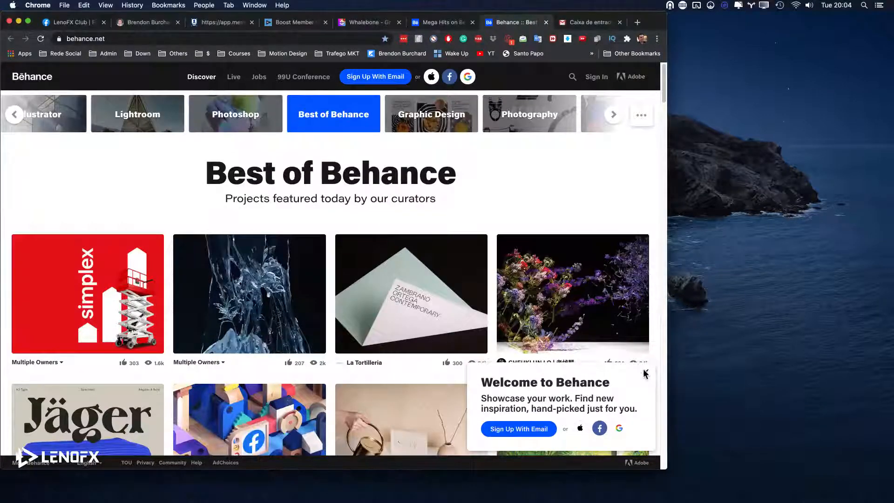
{"action": "triple_click", "coordinate": [646, 372]}
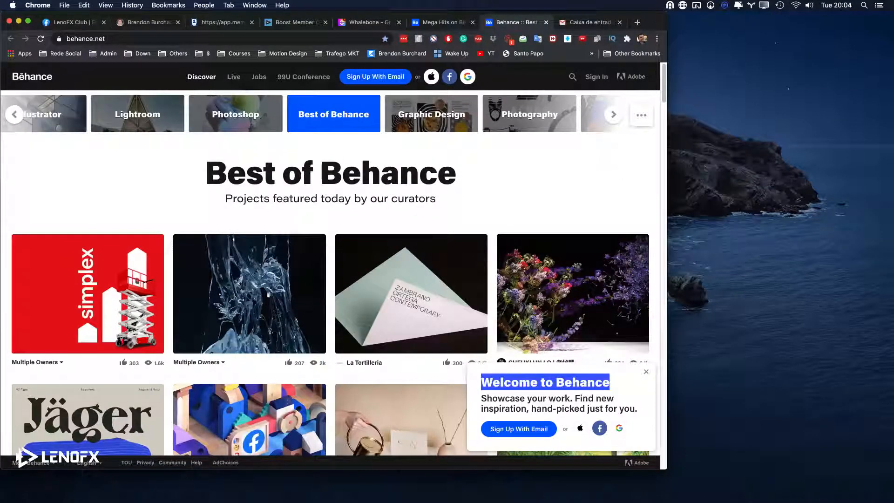
{"action": "left_click", "coordinate": [559, 195]}
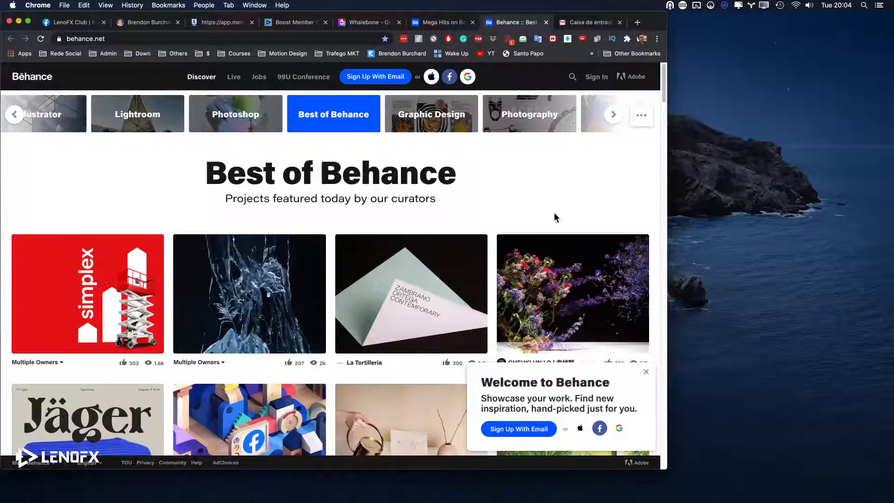
Switch to Motion, create a blank Motion Project with the HD 1080 24fps preset, and hide the timeline.
{"action": "mouse_move", "coordinate": [580, 500]}
{"action": "left_click", "coordinate": [387, 493]}
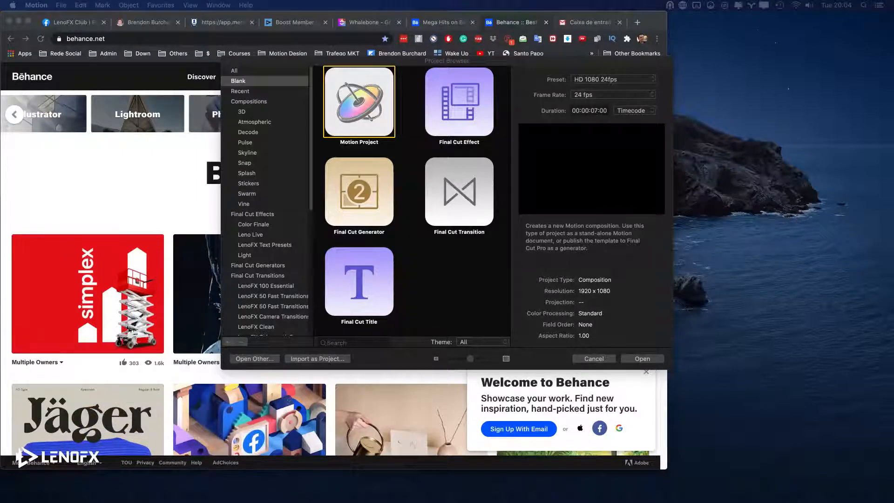
{"action": "left_click", "coordinate": [376, 116]}
{"action": "double_click", "coordinate": [368, 138]}
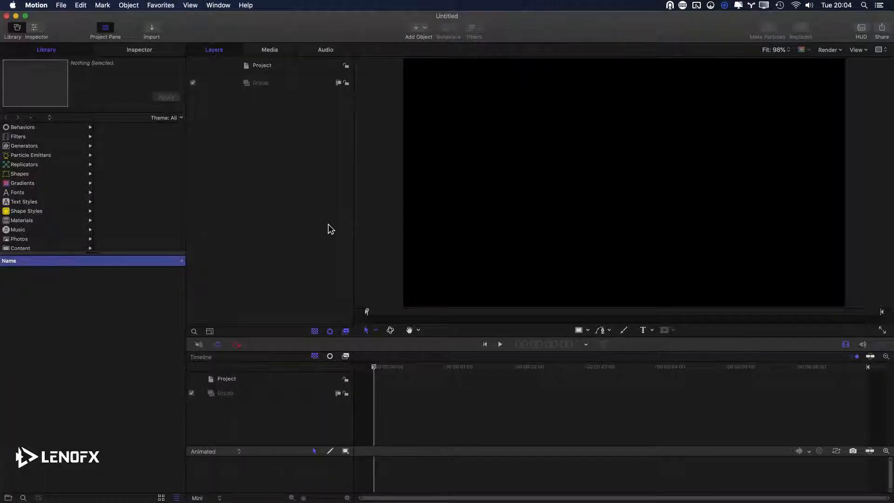
{"action": "key", "text": "super+7"}
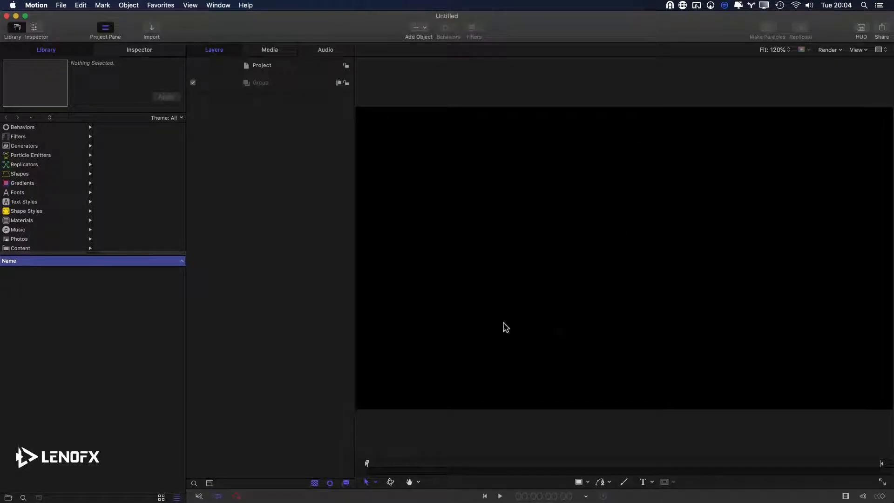
{"action": "key", "text": "t"}
{"action": "left_click", "coordinate": [442, 233]}
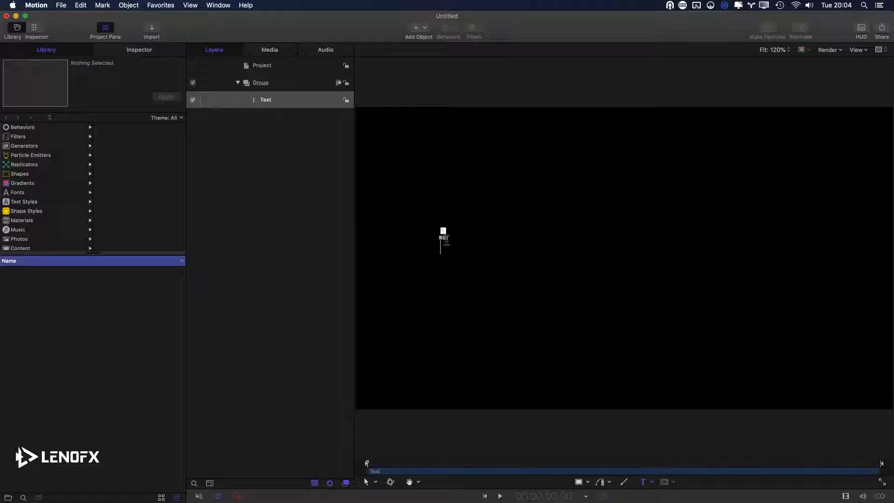
{"action": "key", "text": "Escape"}
{"action": "key", "text": "Delete"}
Add a text layer reading SIDEKICK202 in the upper-left part of the canvas.
{"action": "key", "text": "t"}
{"action": "left_click", "coordinate": [457, 222]}
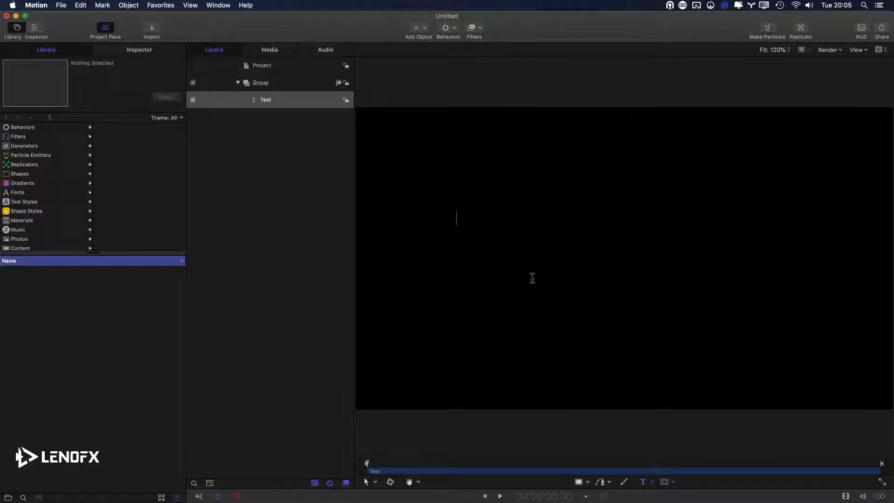
{"action": "type", "text": "SIDEKIC"}
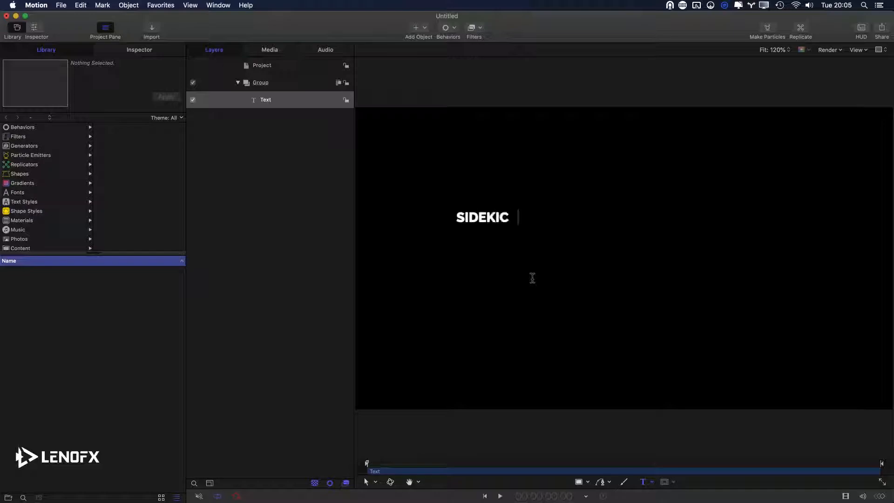
{"action": "type", "text": "K202"}
{"action": "key", "text": "Escape"}
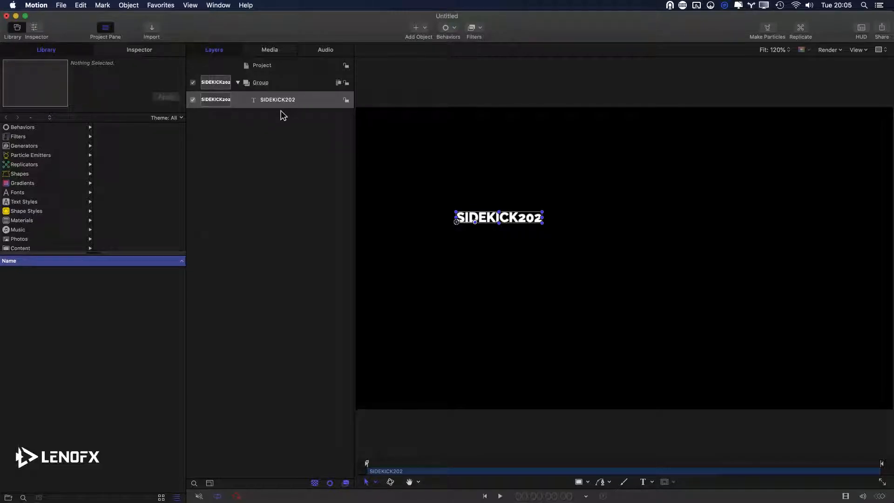
Enlarge the SIDEKICK202 text to size 119 and move it nearer to the canvas's vertical center.
{"action": "key", "text": "F4"}
{"action": "left_click_drag", "start_coordinate": [127, 202], "coordinate": [126, 197]}
{"action": "left_click_drag", "start_coordinate": [521, 210], "coordinate": [501, 246]}
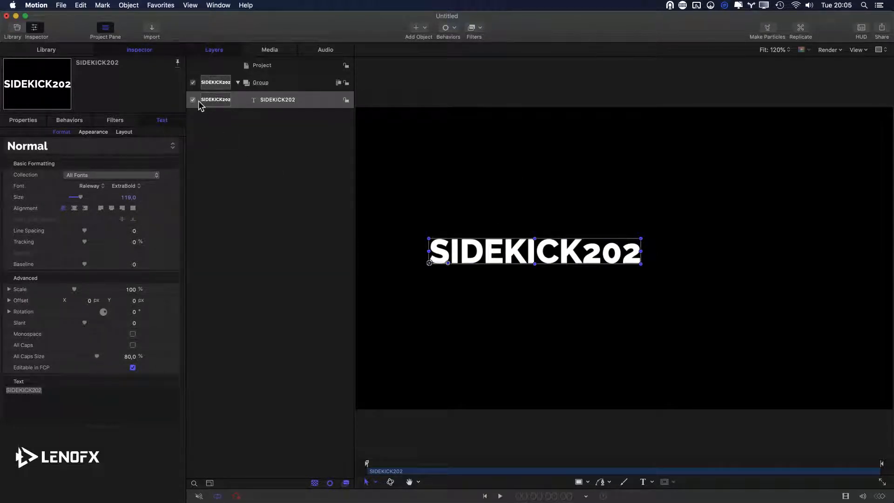
Make a clone layer of the SIDEKICK202 text and place it directly above the original on the canvas.
{"action": "right_click", "coordinate": [284, 100]}
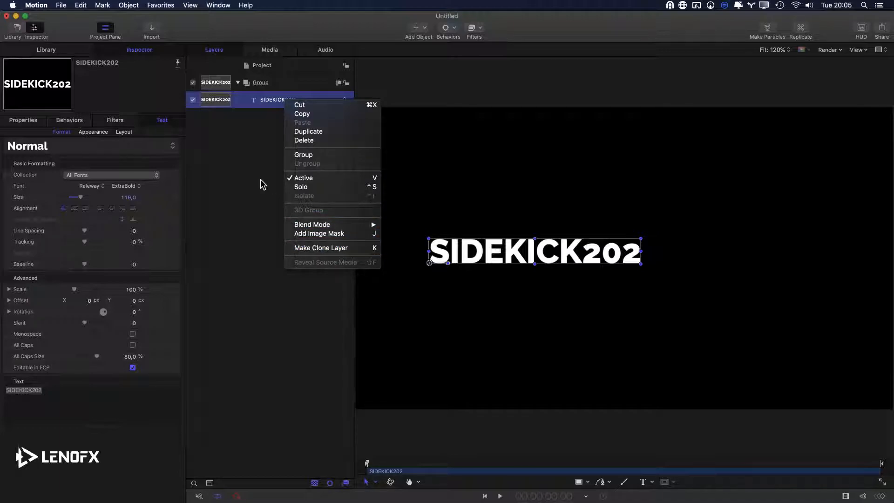
{"action": "left_click", "coordinate": [274, 141]}
{"action": "key", "text": "k"}
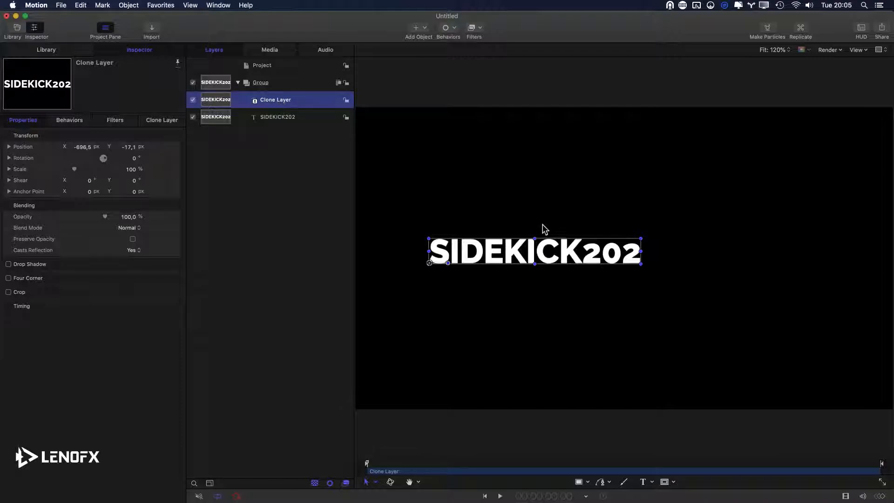
{"action": "mouse_move", "coordinate": [483, 250]}
{"action": "left_mouse_down"}
{"action": "mouse_move", "coordinate": [475, 193]}
{"action": "mouse_move", "coordinate": [480, 206]}
{"action": "left_mouse_up"}
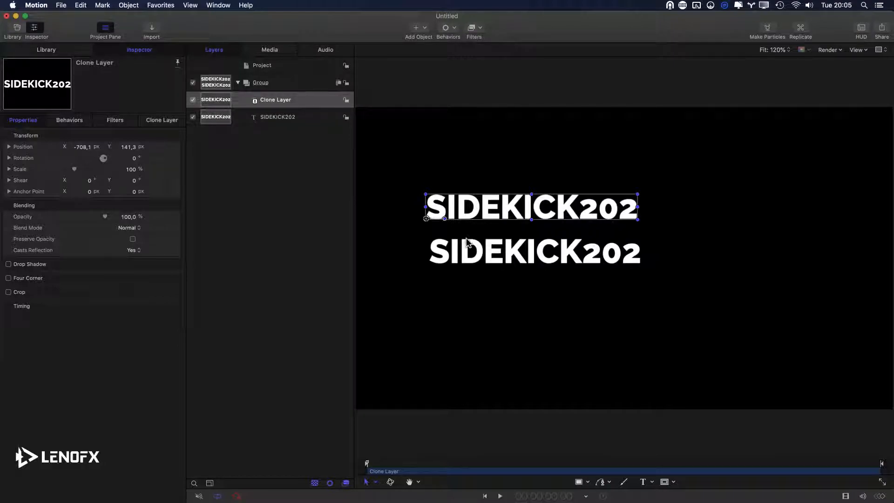
Set the original text's size to 140, and try a tracking change on it before undoing that change.
{"action": "left_click", "coordinate": [273, 118]}
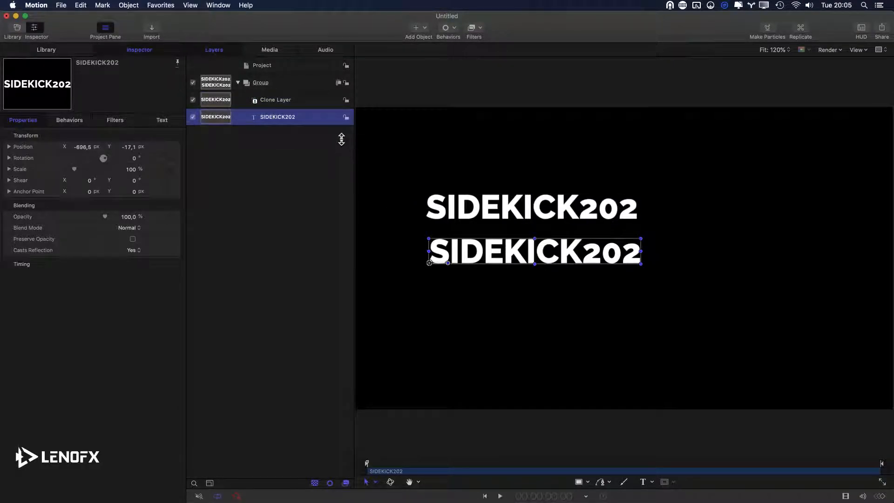
{"action": "left_click", "coordinate": [163, 121]}
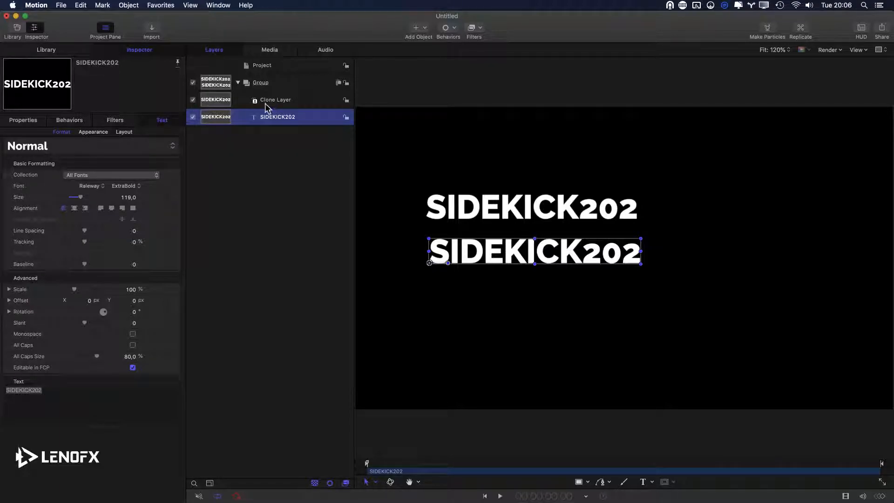
{"action": "left_click_drag", "start_coordinate": [125, 198], "coordinate": [126, 200]}
{"action": "left_click_drag", "start_coordinate": [84, 242], "coordinate": [88, 243]}
{"action": "key", "text": "super+z"}
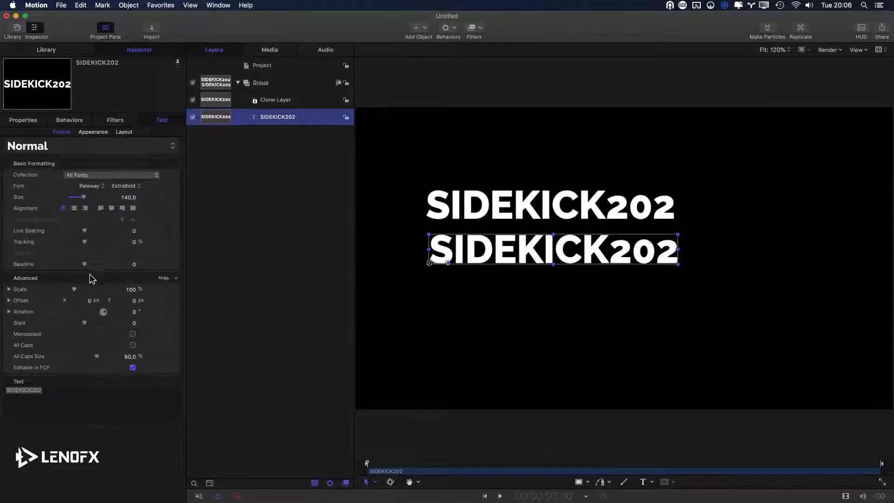
Shorten the original text to SIDEKICK and change its face color to yellow.
{"action": "left_click_drag", "start_coordinate": [90, 395], "coordinate": [32, 390]}
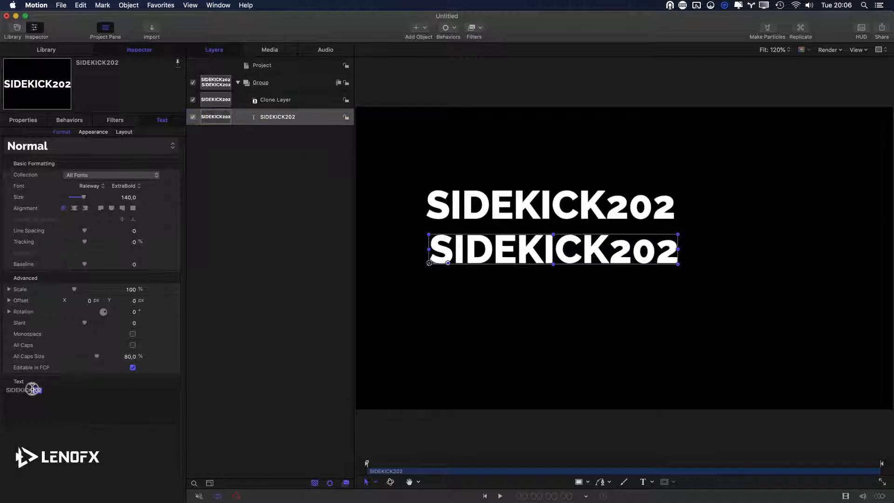
{"action": "key", "text": "BackSpace"}
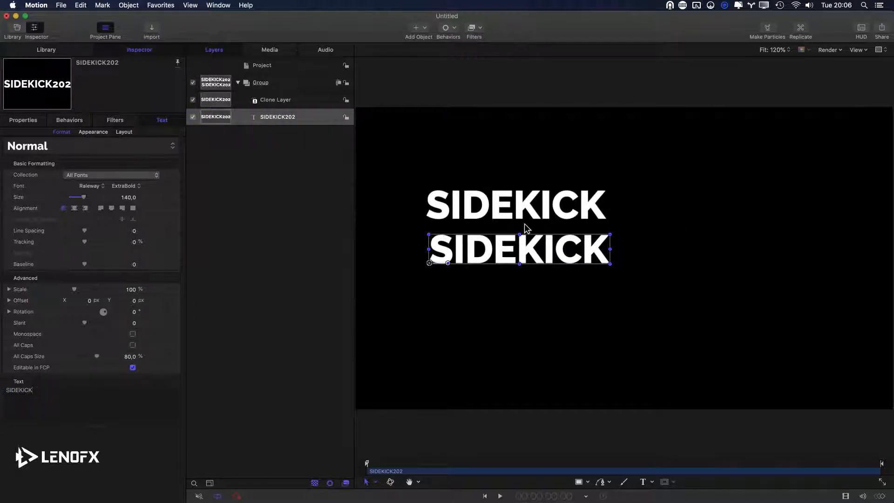
{"action": "left_click", "coordinate": [95, 132]}
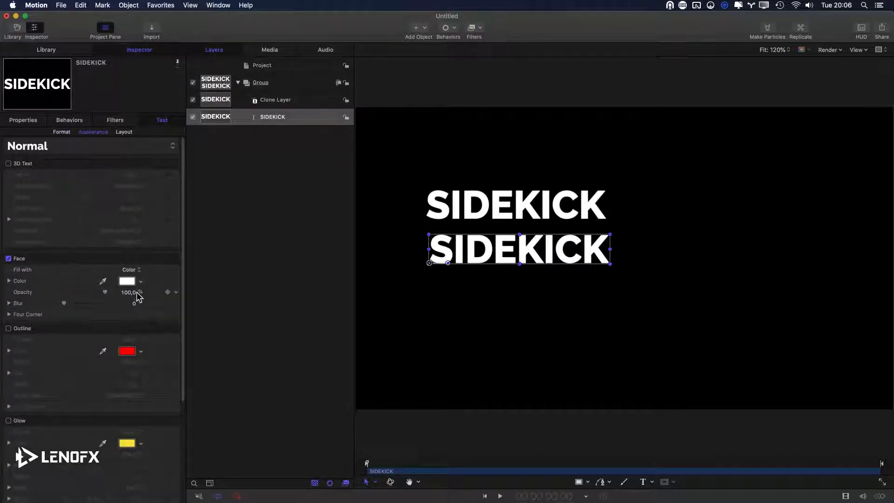
{"action": "left_click", "coordinate": [140, 282]}
{"action": "left_click", "coordinate": [164, 305]}
{"action": "left_click_drag", "start_coordinate": [103, 292], "coordinate": [297, 243]}
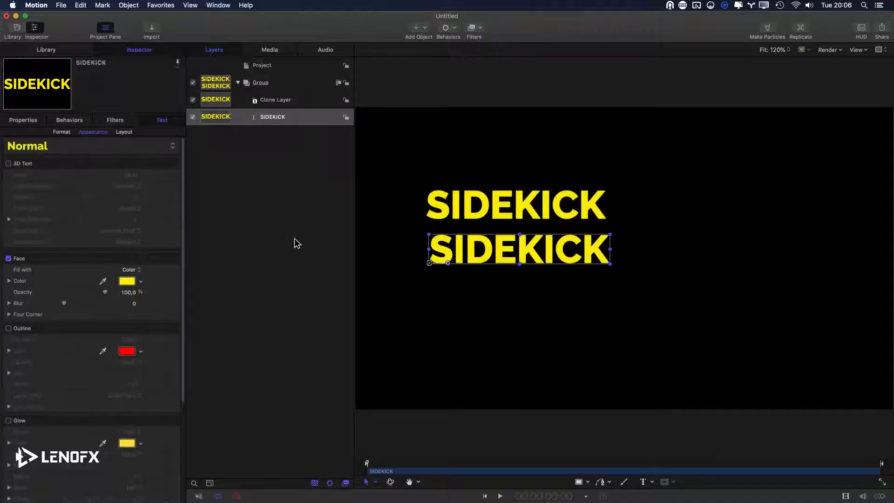
Try changing the original text layer's scale, opacity and horizontal position, and restore each value.
{"action": "left_click", "coordinate": [256, 120]}
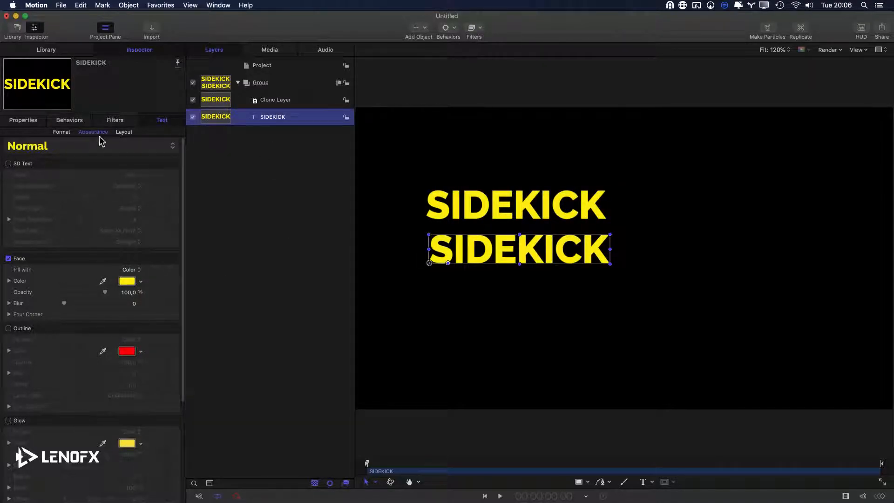
{"action": "left_click", "coordinate": [26, 120]}
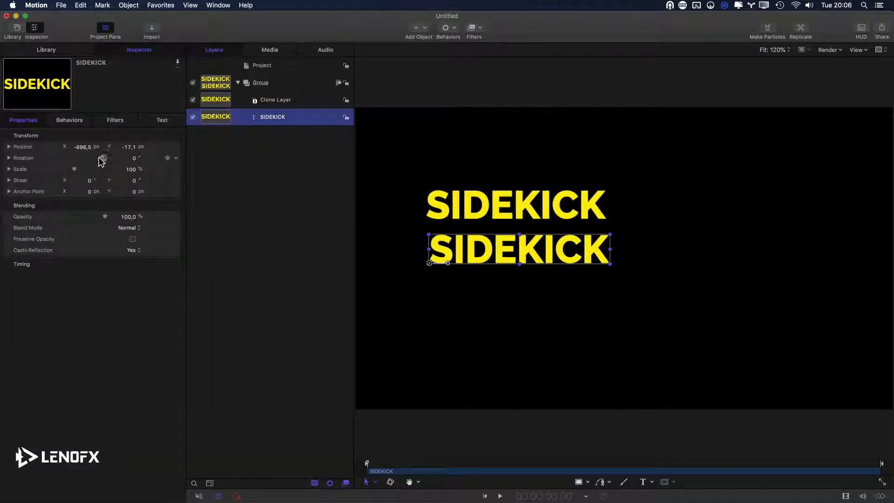
{"action": "left_click_drag", "start_coordinate": [77, 171], "coordinate": [78, 171]}
{"action": "key", "text": "super+z"}
{"action": "left_click_drag", "start_coordinate": [106, 217], "coordinate": [223, 240]}
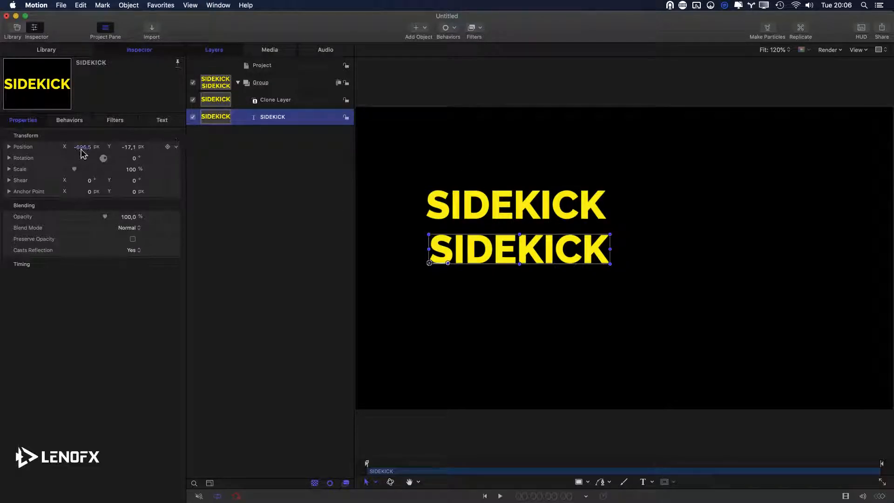
{"action": "left_click_drag", "start_coordinate": [82, 147], "coordinate": [77, 147]}
{"action": "key", "text": "super+z"}
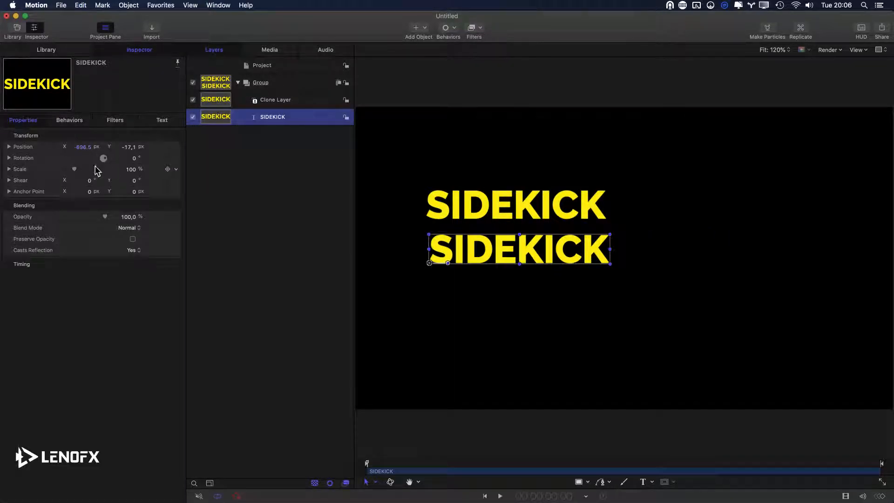
Try changing the original text layer's rotation, scale and opacity, undo each change, and view its blend mode options.
{"action": "left_click_drag", "start_coordinate": [134, 158], "coordinate": [135, 156]}
{"action": "key", "text": "super+z"}
{"action": "left_click_drag", "start_coordinate": [75, 169], "coordinate": [78, 172]}
{"action": "key", "text": "super+z"}
{"action": "left_click_drag", "start_coordinate": [105, 216], "coordinate": [107, 216]}
{"action": "key", "text": "super+z"}
{"action": "left_click", "coordinate": [131, 227]}
{"action": "left_click", "coordinate": [70, 252]}
Apply a Gaussian Blur filter to the original SIDEKICK text and set its amount to 29.
{"action": "left_click", "coordinate": [474, 29]}
{"action": "mouse_move", "coordinate": [482, 67]}
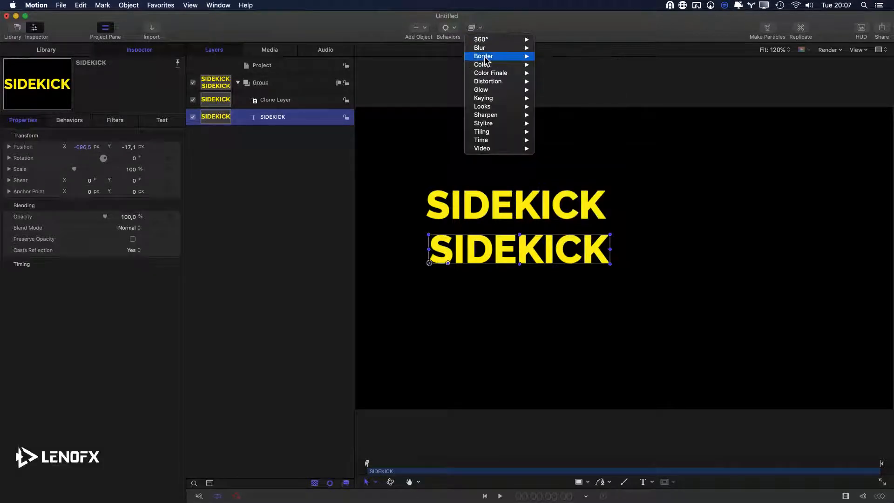
{"action": "mouse_move", "coordinate": [484, 48]}
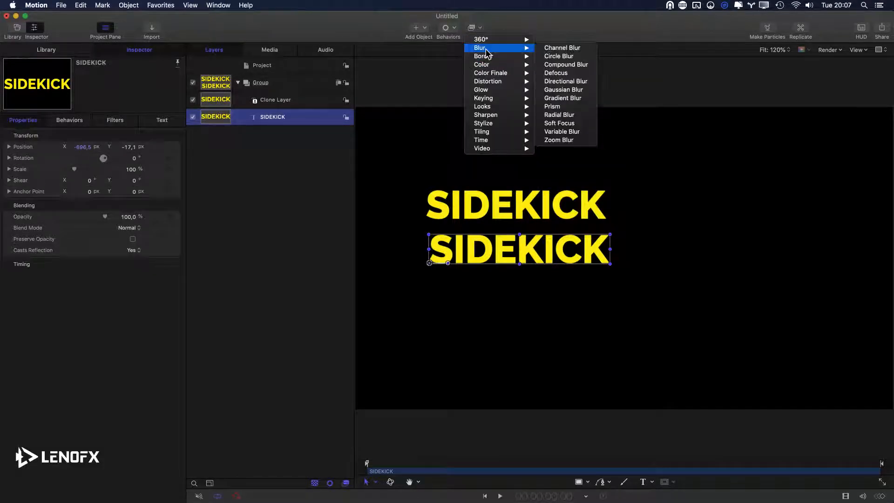
{"action": "left_click", "coordinate": [562, 90]}
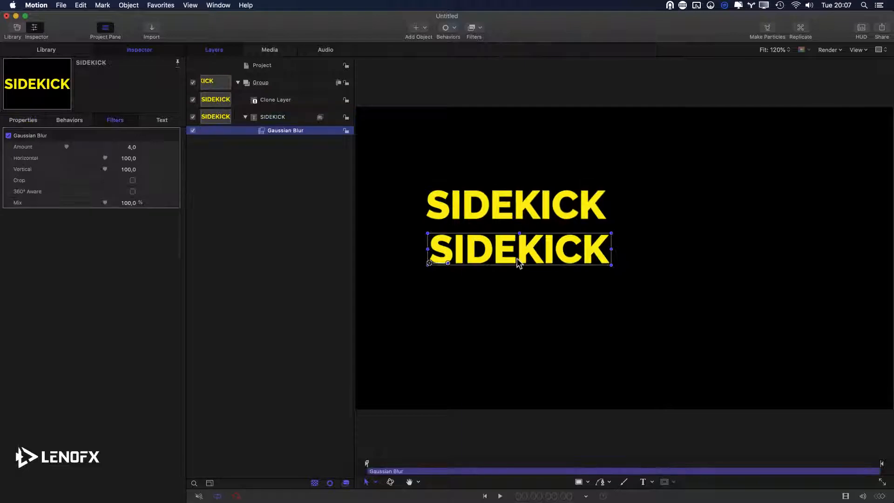
{"action": "left_click_drag", "start_coordinate": [137, 149], "coordinate": [135, 150]}
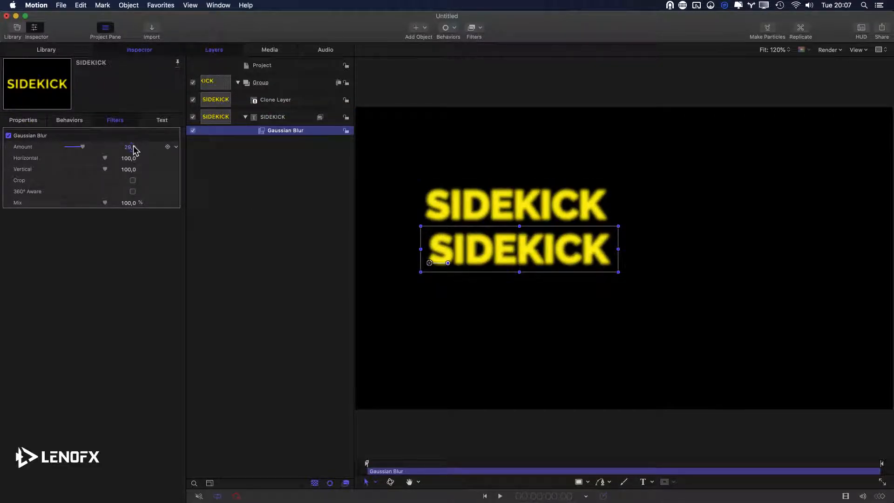
{"action": "left_click", "coordinate": [229, 159]}
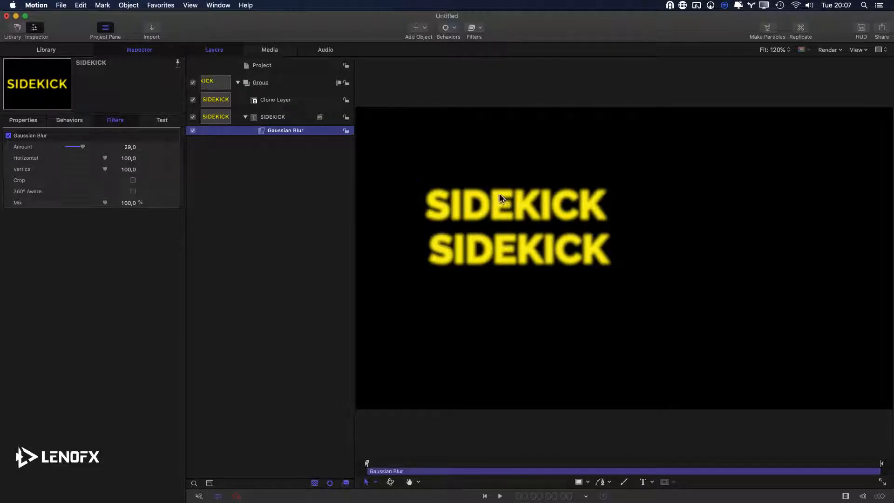
Turn off the original SIDEKICK text layer's visibility, leaving its name as it is.
{"action": "left_click", "coordinate": [272, 119]}
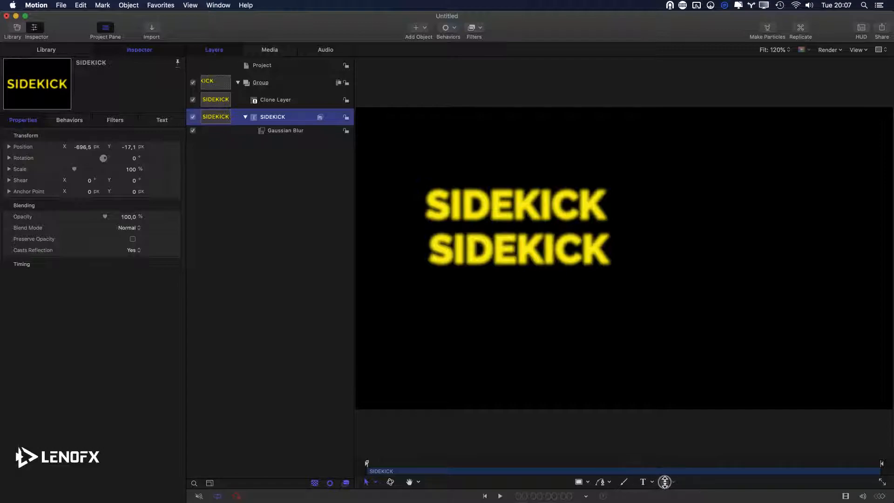
{"action": "double_click", "coordinate": [263, 117]}
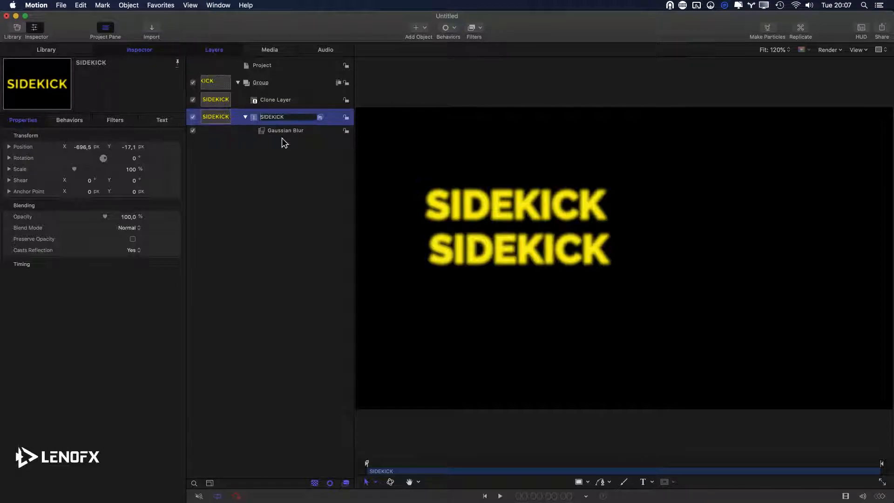
{"action": "key", "text": "Return"}
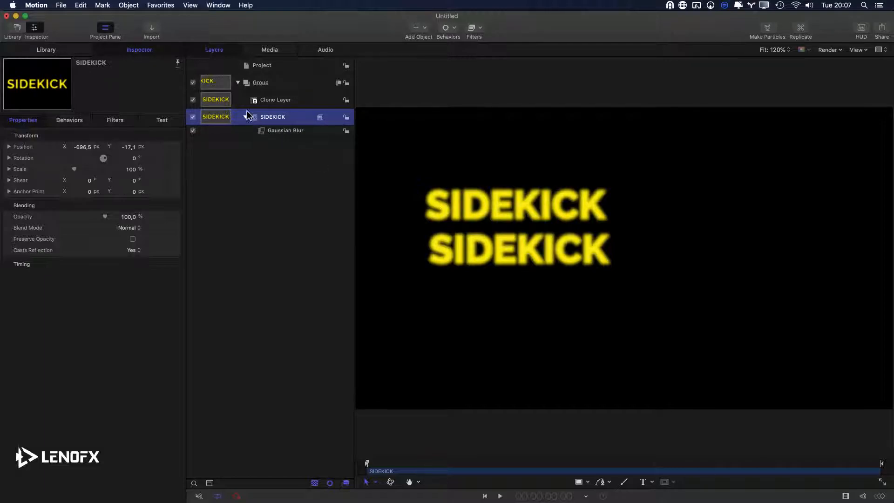
{"action": "key", "text": "ctrl+t"}
Add a new empty group above the existing group.
{"action": "left_click", "coordinate": [269, 85]}
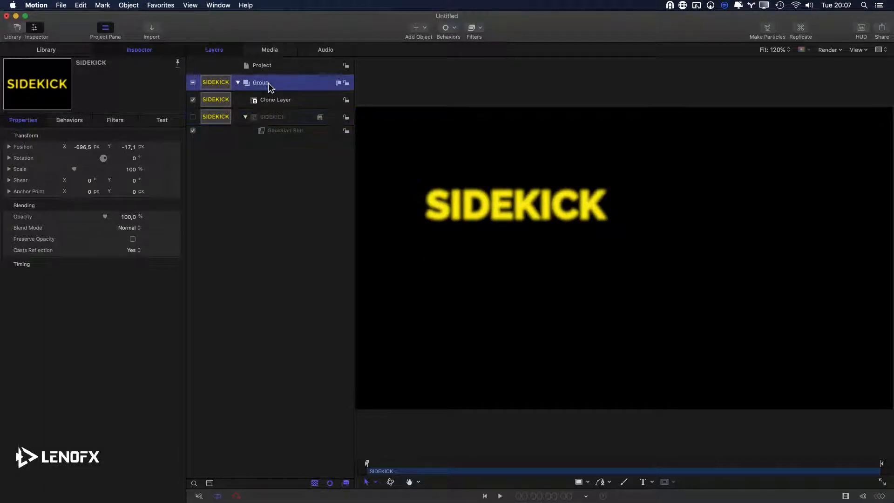
{"action": "key", "text": "super+shift+g"}
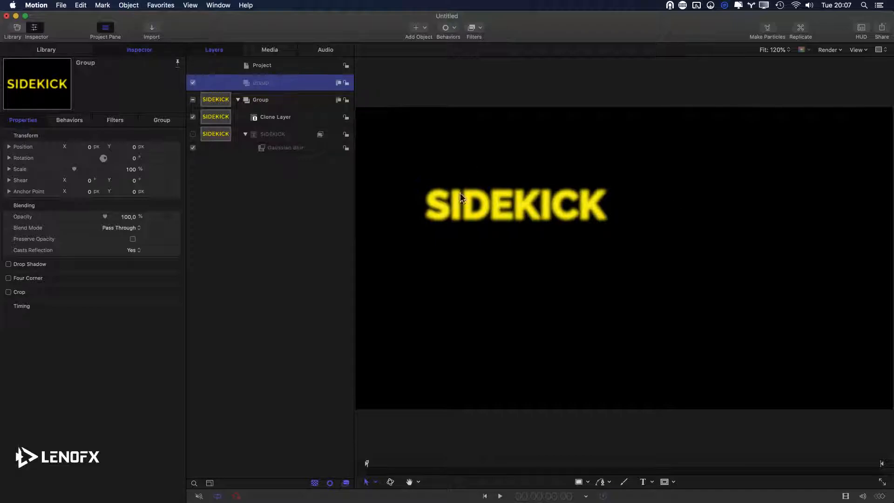
Turn the SIDEKICK text layer back on, and hide and collapse the group that contains it.
{"action": "left_click", "coordinate": [192, 134]}
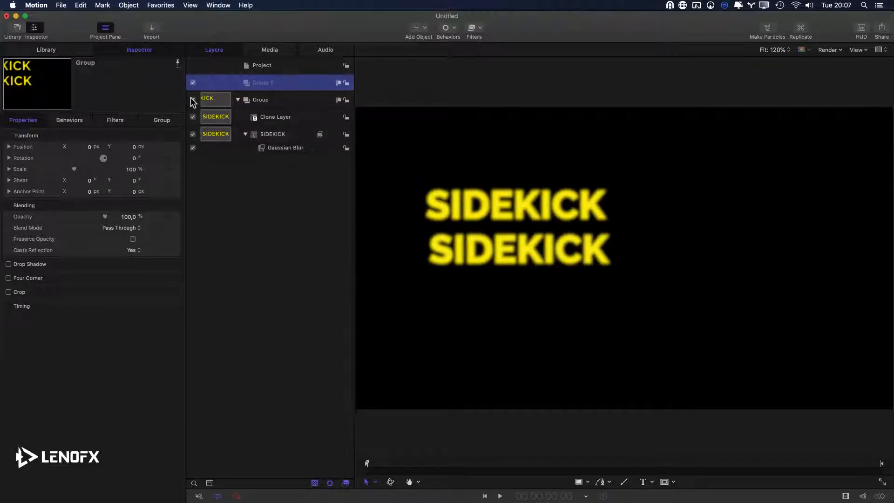
{"action": "left_click", "coordinate": [192, 99]}
{"action": "left_click", "coordinate": [238, 100]}
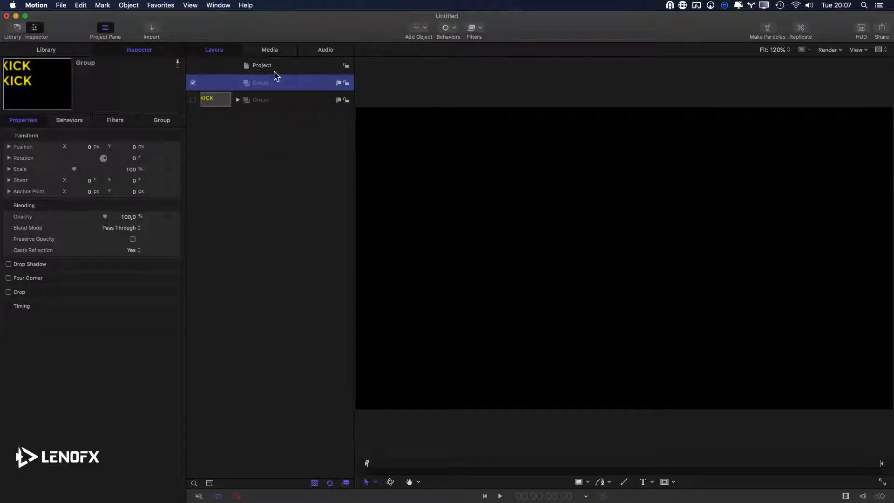
Draw a rectangle in the empty group and place a clone of it at X position 249.2 px.
{"action": "key", "text": "r"}
{"action": "left_click_drag", "start_coordinate": [494, 215], "coordinate": [581, 291]}
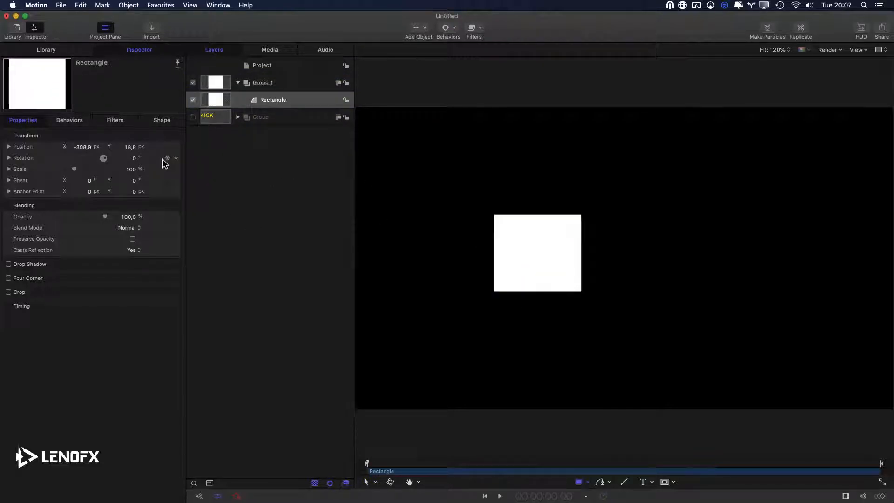
{"action": "key", "text": "k"}
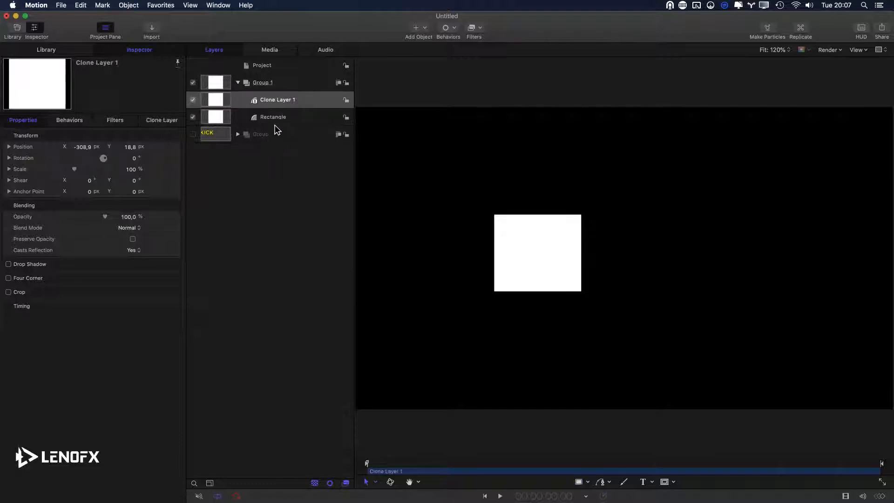
{"action": "left_click_drag", "start_coordinate": [83, 147], "coordinate": [80, 147]}
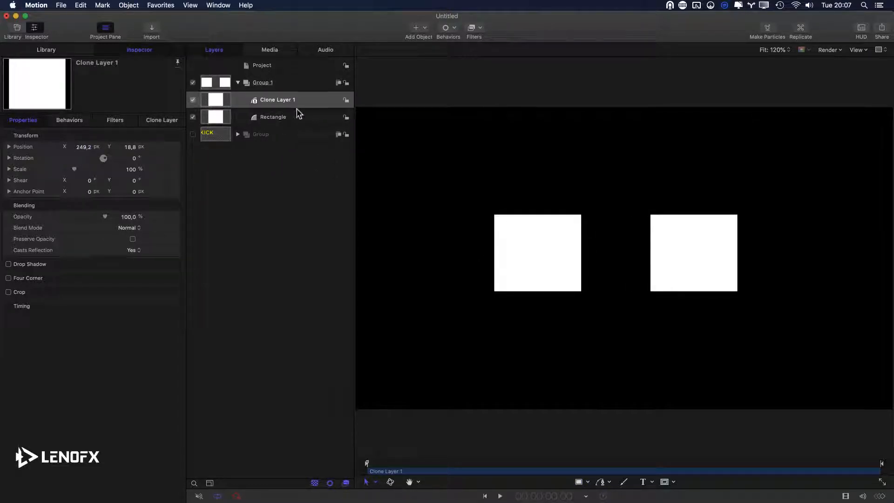
Copy the SIDEKICK text's Gaussian Blur filter onto the original Rectangle layer and set its amount to 120.
{"action": "left_click", "coordinate": [285, 115], "text": "shift"}
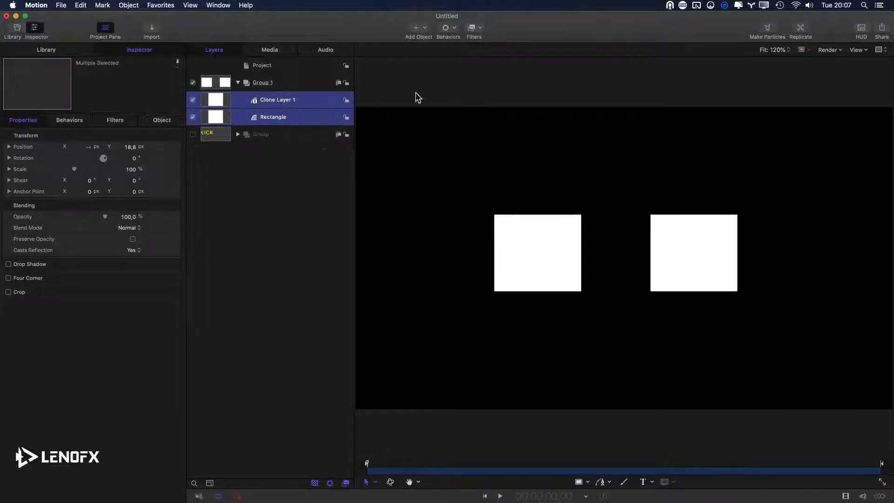
{"action": "left_click", "coordinate": [288, 136]}
{"action": "left_click", "coordinate": [275, 119]}
{"action": "left_click", "coordinate": [238, 135]}
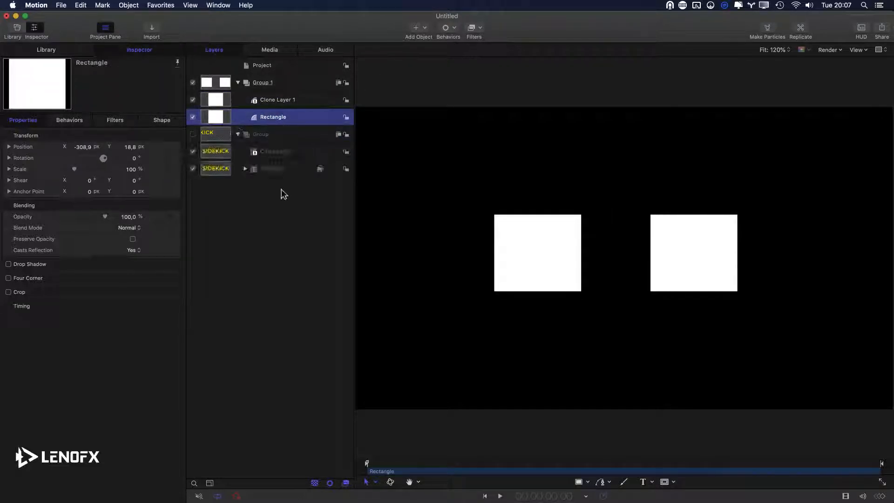
{"action": "left_click", "coordinate": [245, 168]}
{"action": "left_click_drag", "start_coordinate": [270, 181], "coordinate": [275, 122]}
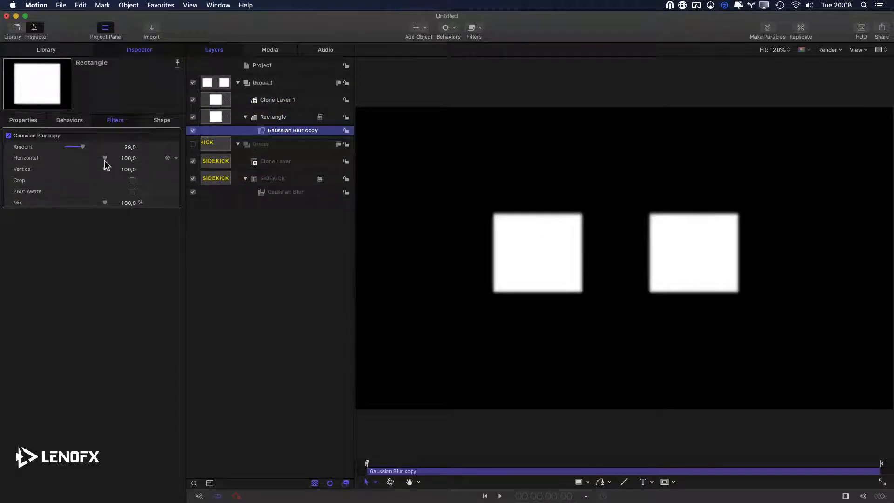
{"action": "left_click_drag", "start_coordinate": [128, 148], "coordinate": [126, 137]}
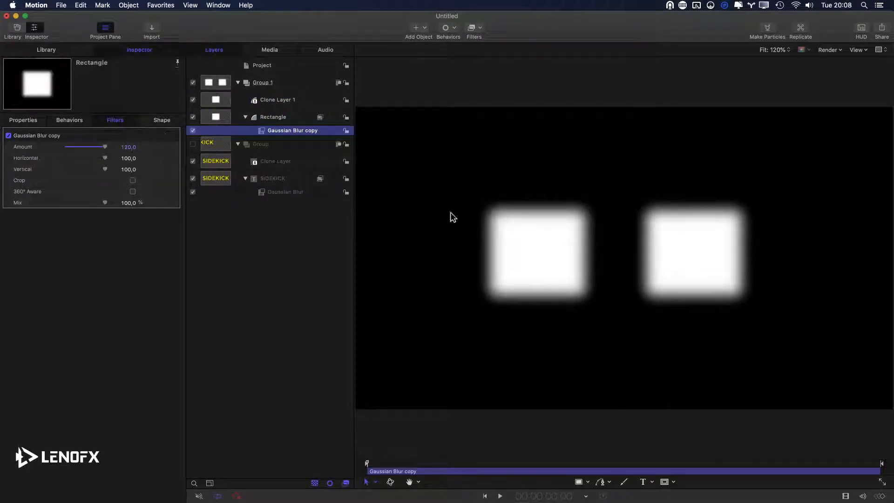
Add a narrow, tall rectangle mask to the original Rectangle layer, covering a vertical strip of its left half.
{"action": "left_click", "coordinate": [271, 120]}
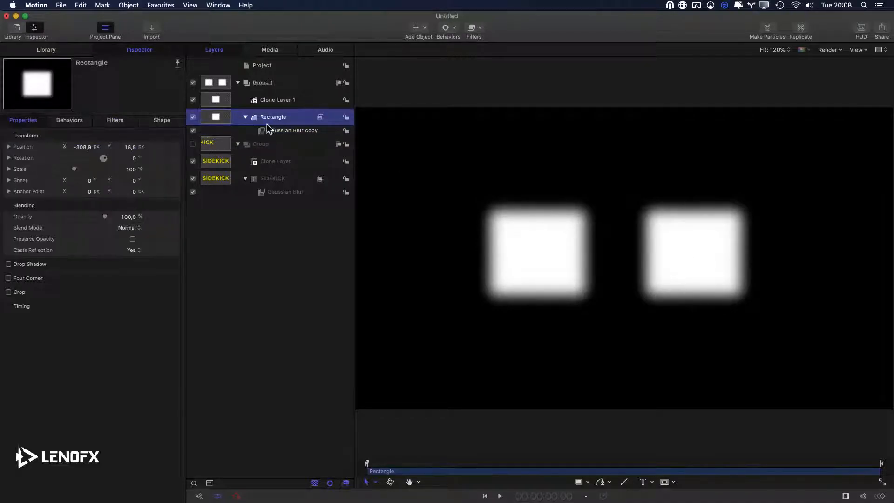
{"action": "left_click", "coordinate": [675, 481]}
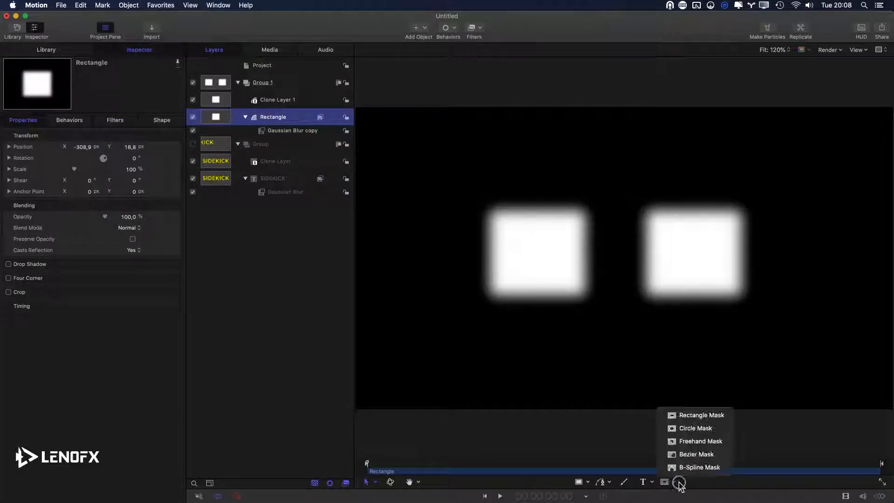
{"action": "left_click", "coordinate": [682, 415]}
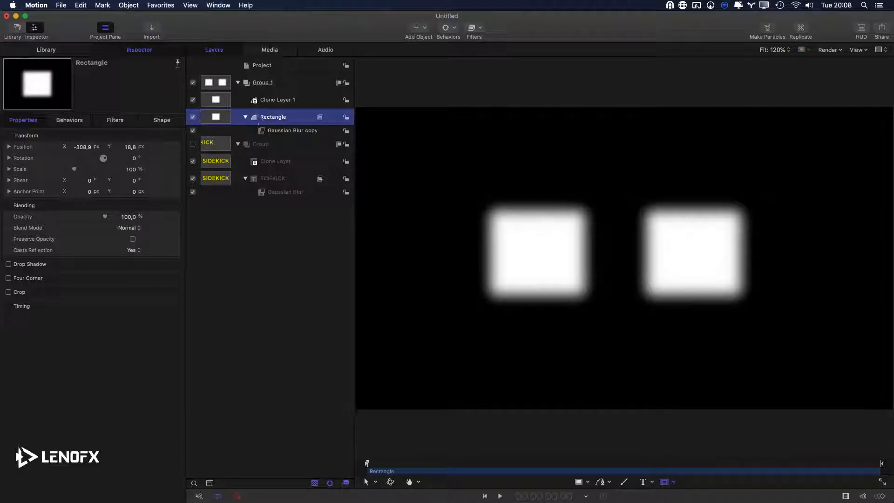
{"action": "left_click_drag", "start_coordinate": [519, 172], "coordinate": [535, 330]}
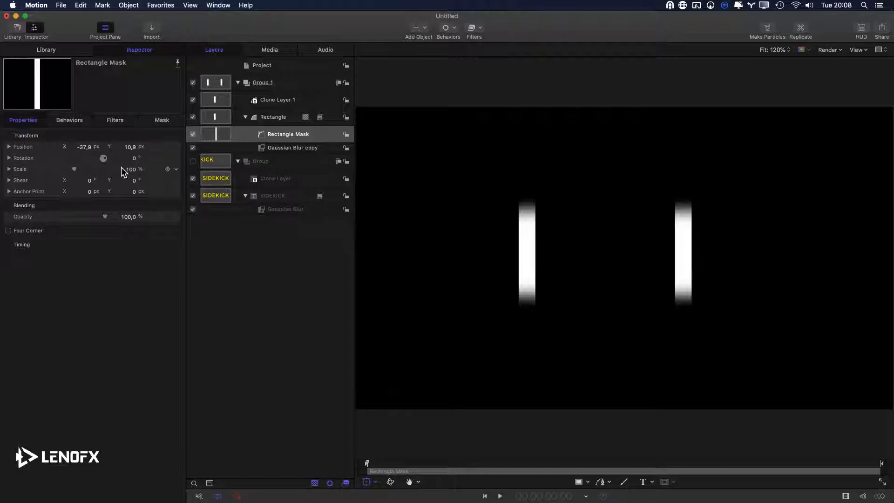
Try moving the masked Rectangle to X position -168.9 px and changing its scale, and undo both changes.
{"action": "left_click", "coordinate": [277, 118]}
{"action": "left_click_drag", "start_coordinate": [81, 147], "coordinate": [80, 146]}
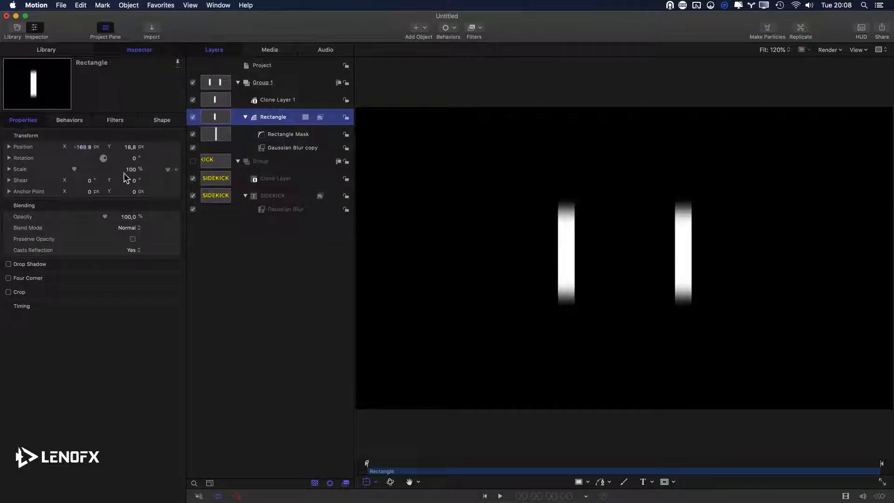
{"action": "left_click_drag", "start_coordinate": [126, 173], "coordinate": [131, 171]}
{"action": "key", "text": "super+z"}
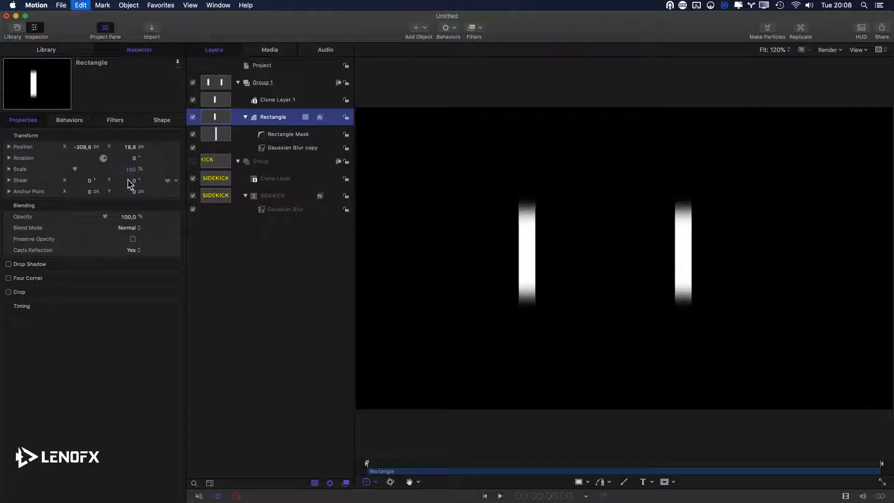
Try changing the position and scale of Clone Layer 1, and undo the changes.
{"action": "left_click", "coordinate": [279, 100]}
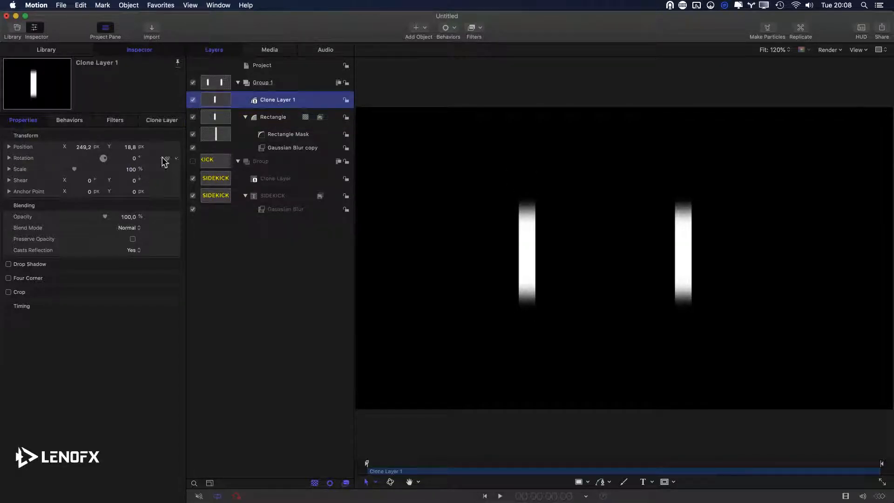
{"action": "left_click", "coordinate": [90, 147]}
{"action": "mouse_move", "coordinate": [90, 147]}
{"action": "left_mouse_down"}
{"action": "mouse_move", "coordinate": [133, 146]}
{"action": "mouse_move", "coordinate": [134, 167]}
{"action": "left_mouse_up"}
{"action": "key", "text": "super+z"}
{"action": "key", "text": "super+z"}
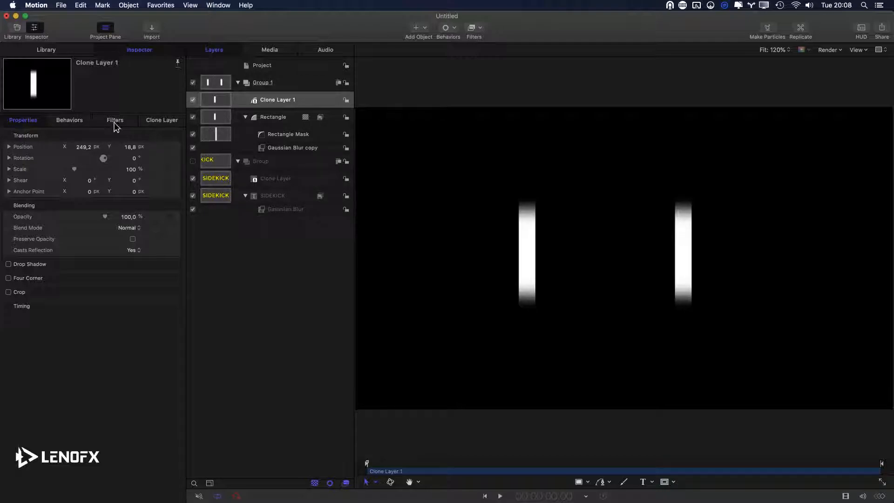
Copy the Rectangle's Gaussian Blur onto Clone Layer 1 and set its horizontal value to 0 and its amount to 562.
{"action": "left_click", "coordinate": [267, 148]}
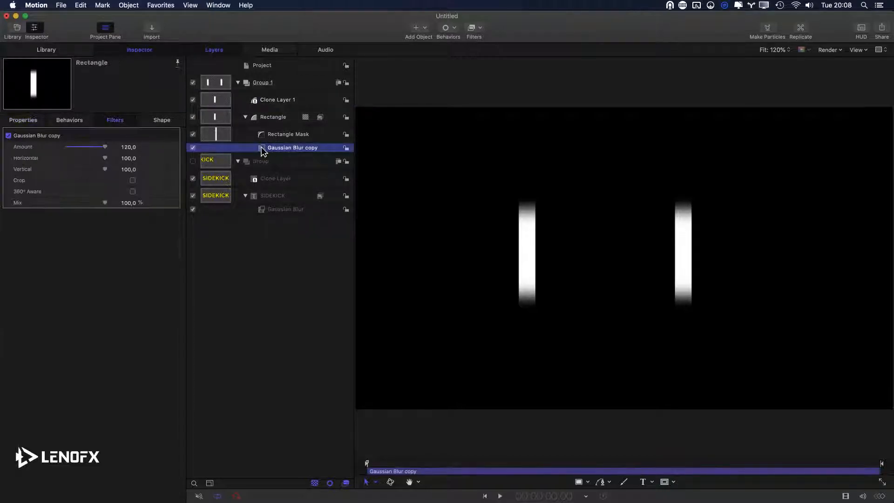
{"action": "left_click_drag", "start_coordinate": [267, 148], "coordinate": [268, 100]}
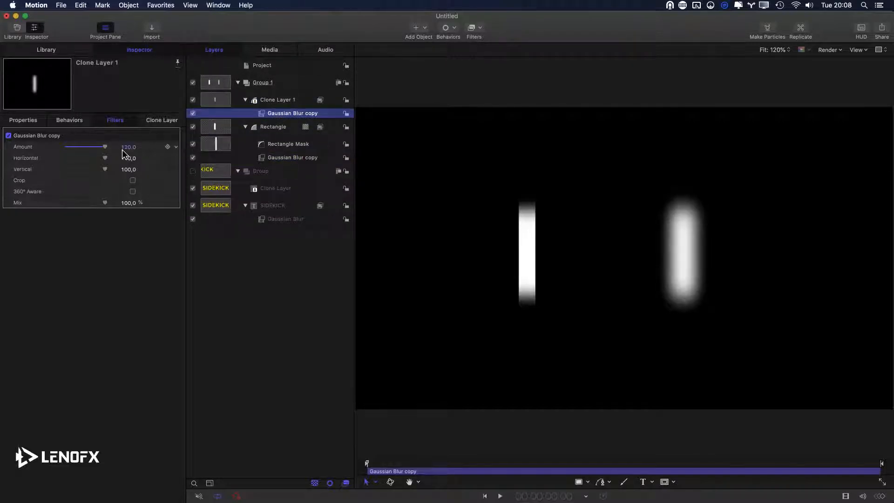
{"action": "left_click_drag", "start_coordinate": [103, 158], "coordinate": [8, 156]}
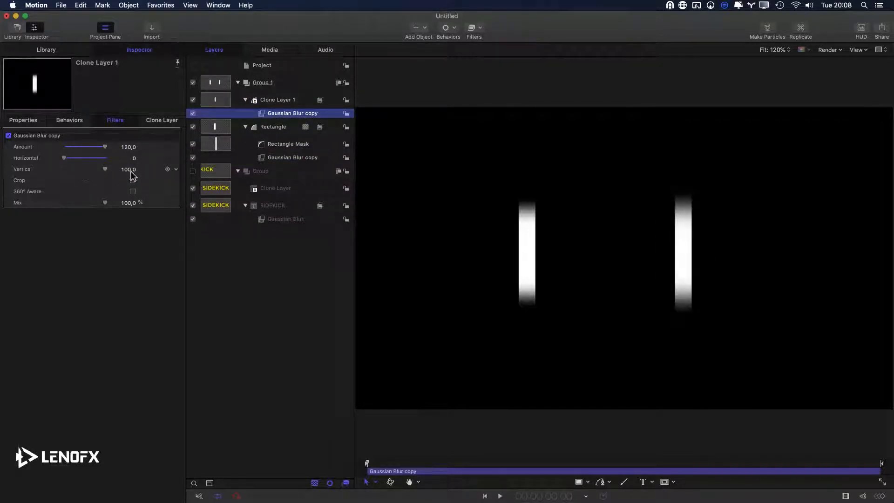
{"action": "left_click", "coordinate": [128, 148]}
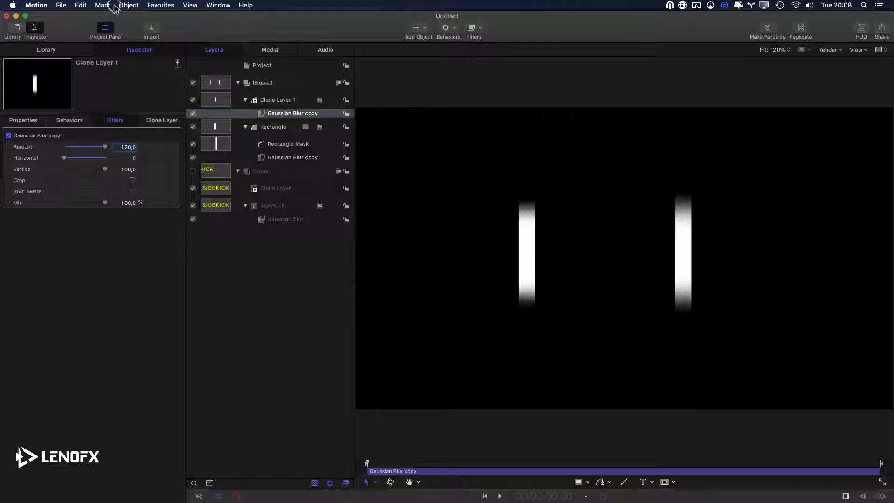
{"action": "left_click", "coordinate": [126, 147]}
{"action": "type", "text": "562"}
{"action": "key", "text": "Return"}
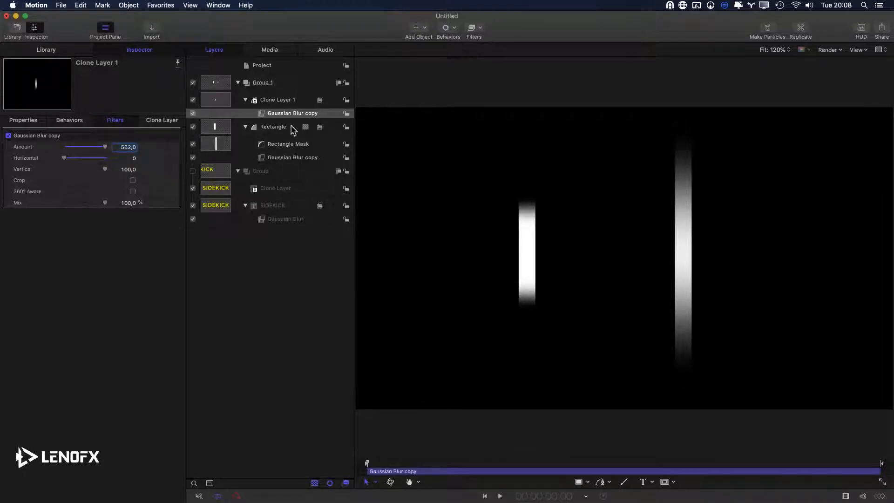
Place a clone of Clone Layer 1 at X position 622.4 px and give it a copy of that Gaussian Blur with amount 770.
{"action": "left_click", "coordinate": [280, 103]}
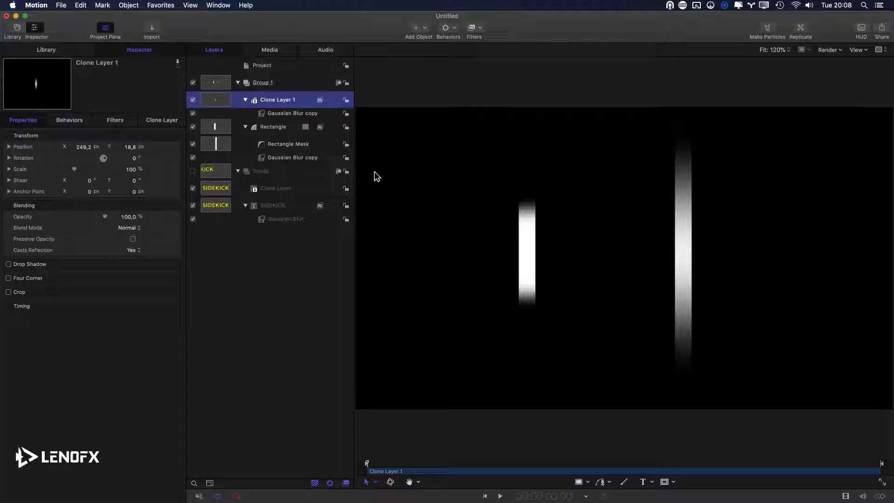
{"action": "key", "text": "k"}
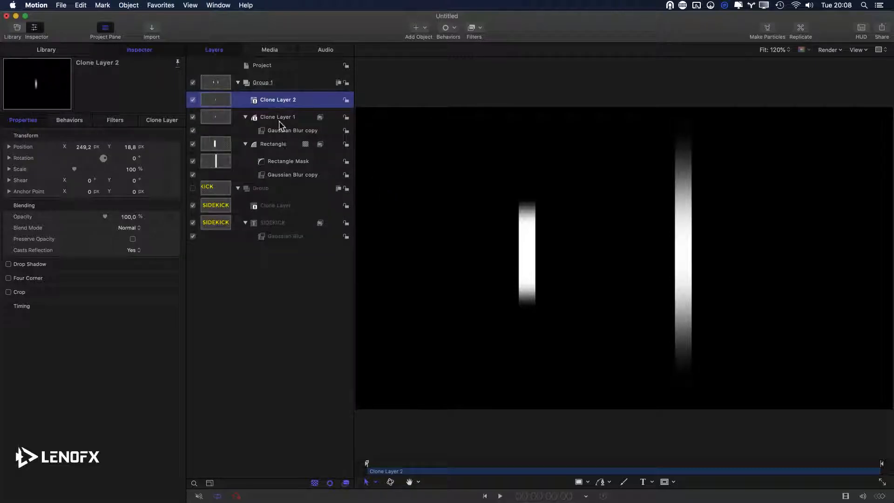
{"action": "left_click_drag", "start_coordinate": [81, 149], "coordinate": [83, 146]}
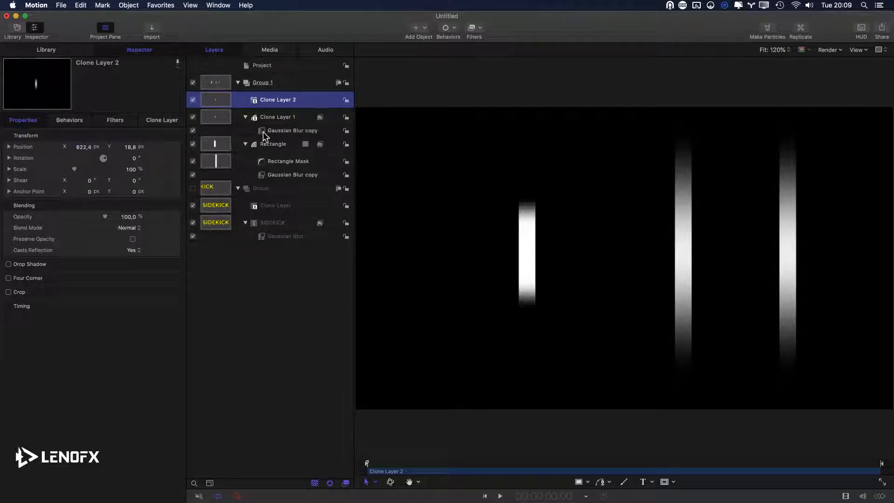
{"action": "mouse_move", "coordinate": [264, 133]}
{"action": "left_mouse_down"}
{"action": "mouse_move", "coordinate": [266, 111]}
{"action": "mouse_move", "coordinate": [273, 114]}
{"action": "left_mouse_up"}
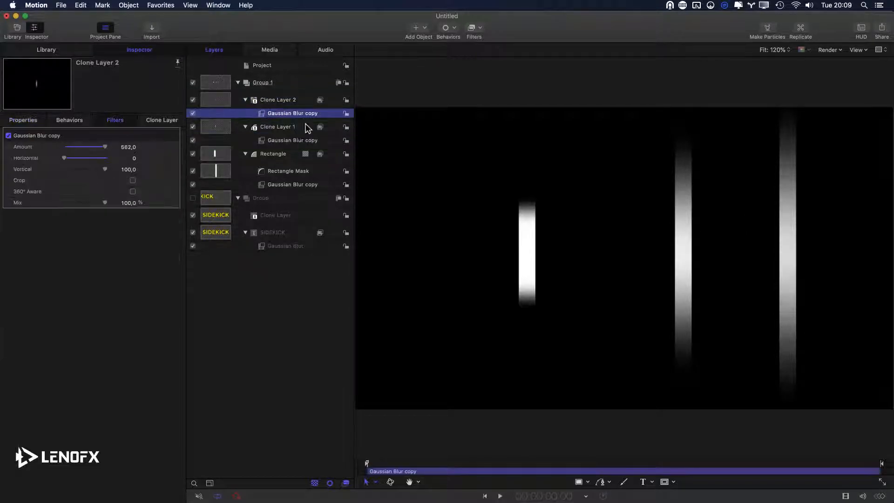
{"action": "left_click_drag", "start_coordinate": [130, 148], "coordinate": [128, 147]}
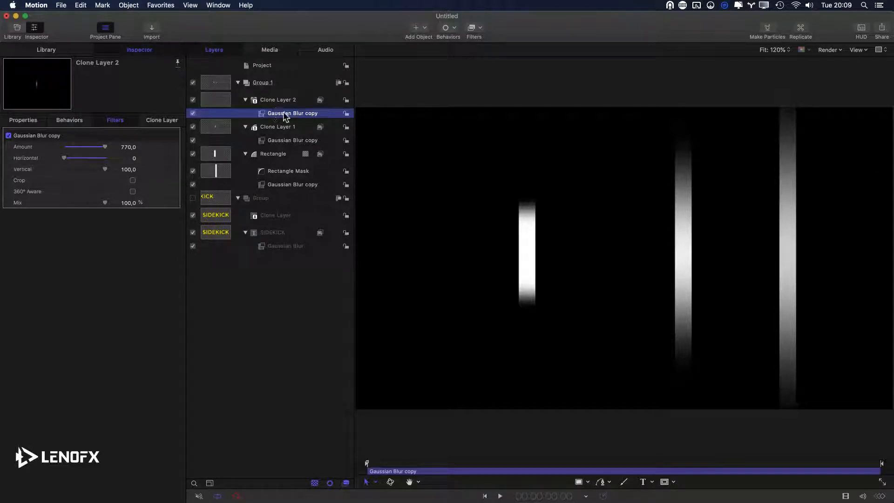
Clone the whole Group 1, and set the clone's X position to -165.2 px and its rotation to 90°.
{"action": "left_click", "coordinate": [263, 84]}
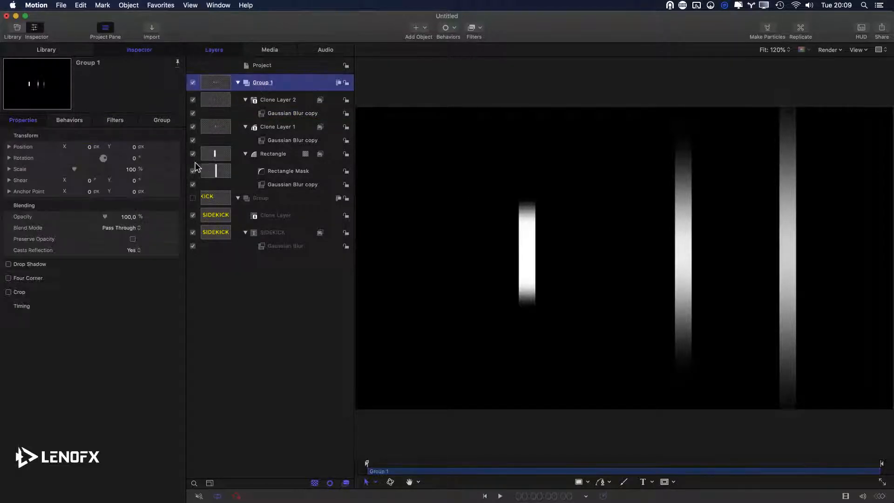
{"action": "key", "text": "k"}
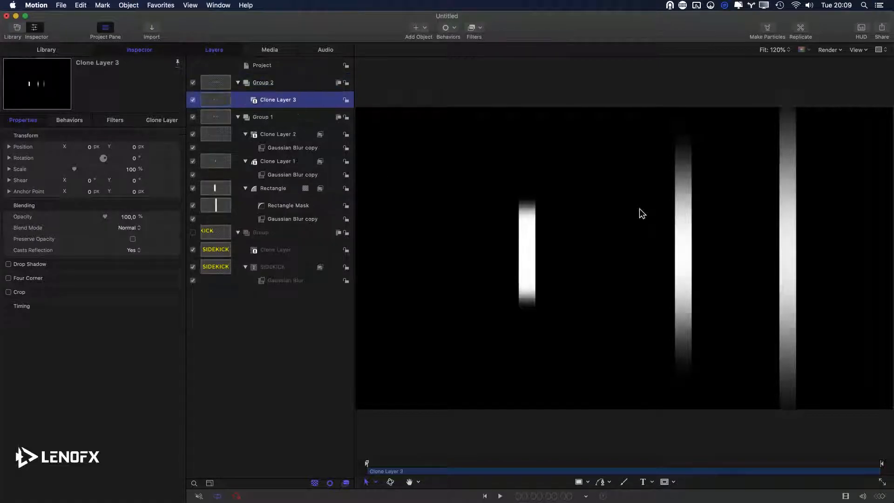
{"action": "left_click", "coordinate": [90, 147]}
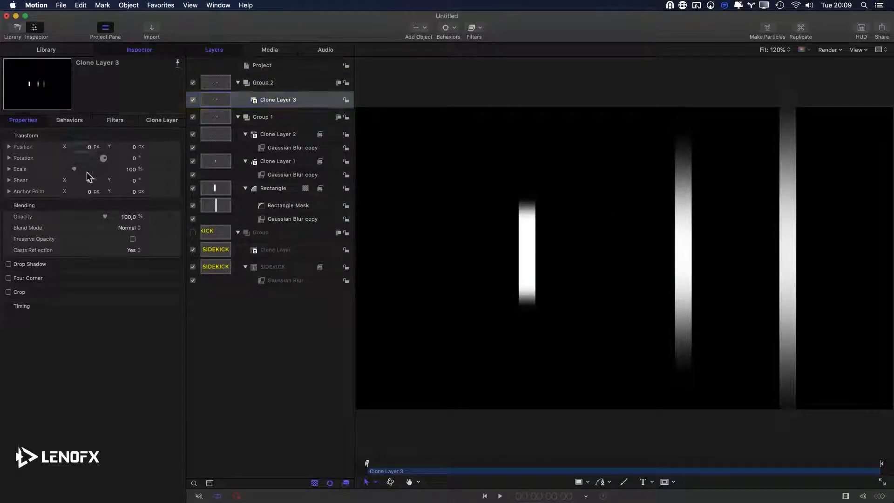
{"action": "left_click_drag", "start_coordinate": [93, 151], "coordinate": [89, 146]}
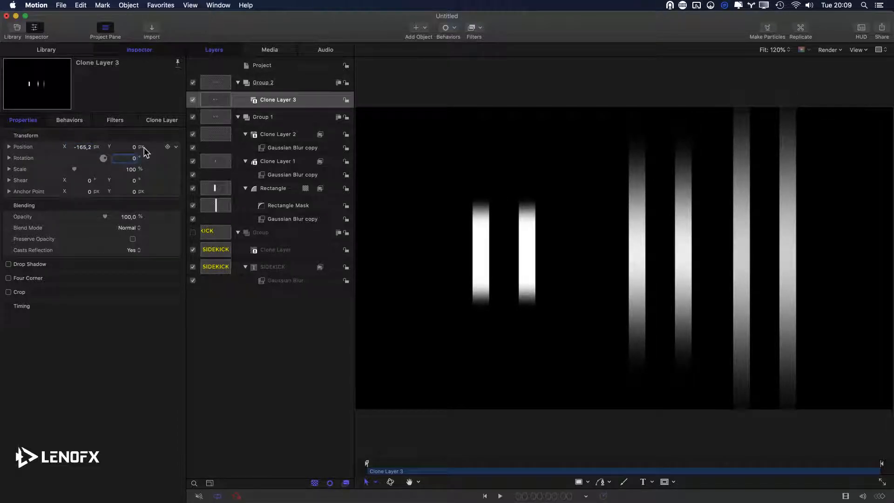
{"action": "type", "text": "90"}
{"action": "key", "text": "Return"}
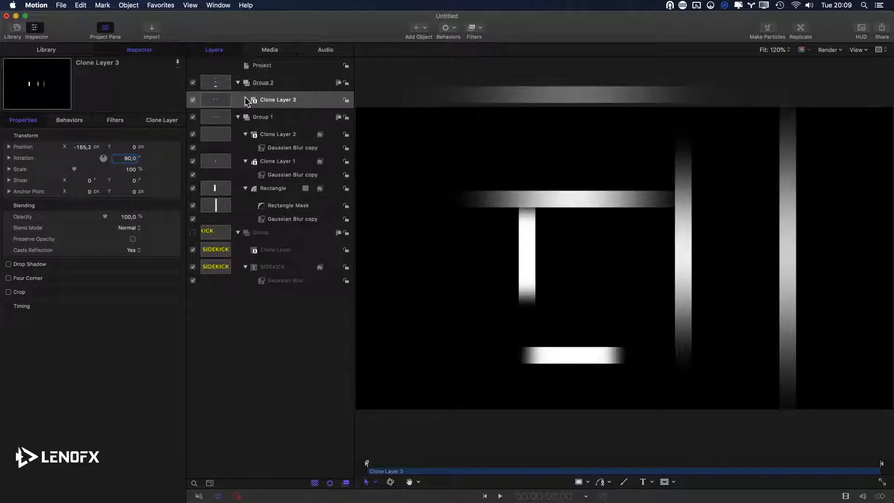
Set the rotated group clone's Y position to -134.2 px and shift it further left.
{"action": "left_click_drag", "start_coordinate": [134, 149], "coordinate": [140, 147]}
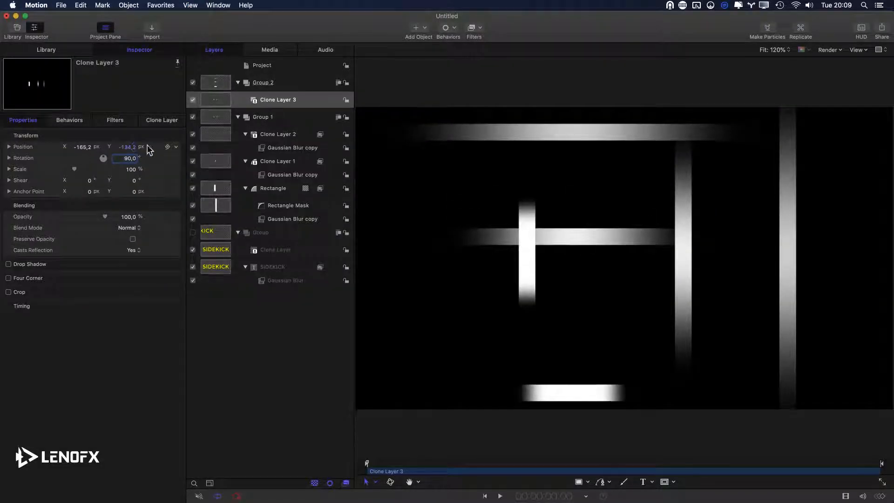
{"action": "left_click", "coordinate": [83, 148]}
{"action": "left_click_drag", "start_coordinate": [84, 148], "coordinate": [84, 145]}
Collapse Group 1 and Group 2, combine them into a new parent group, and select that group.
{"action": "left_click", "coordinate": [238, 117]}
{"action": "left_click", "coordinate": [242, 83]}
{"action": "left_click", "coordinate": [237, 82]}
{"action": "left_click", "coordinate": [238, 116]}
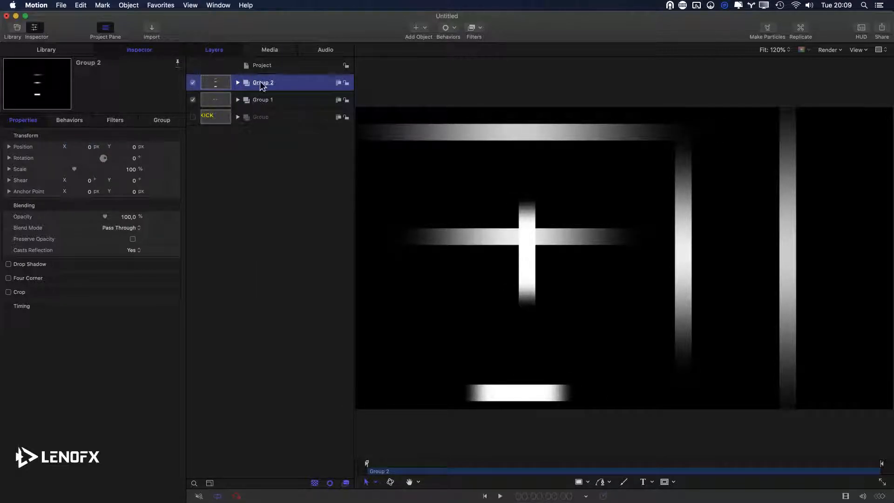
{"action": "left_click", "coordinate": [262, 103], "text": "shift"}
{"action": "key", "text": "super+shift+g"}
{"action": "left_click_drag", "start_coordinate": [263, 98], "coordinate": [273, 86]}
{"action": "left_click", "coordinate": [267, 85]}
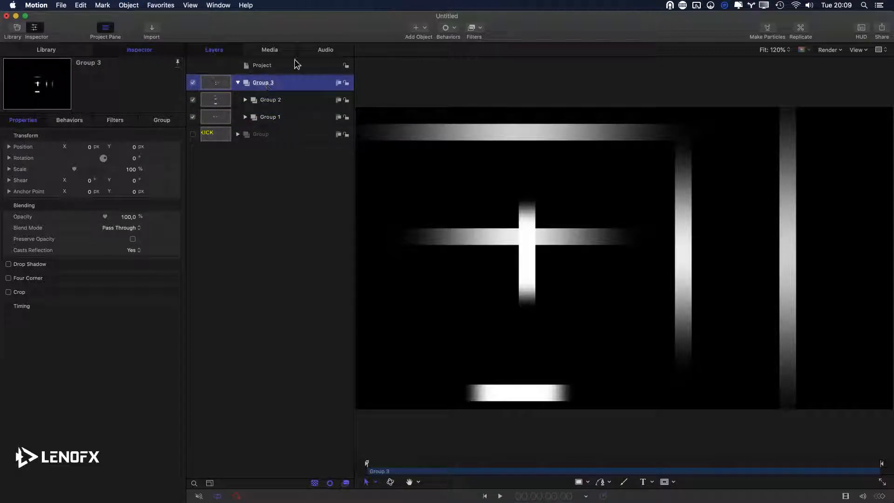
Clone the whole Group 3 and apply a Defocus filter to the clone.
{"action": "key", "text": "k"}
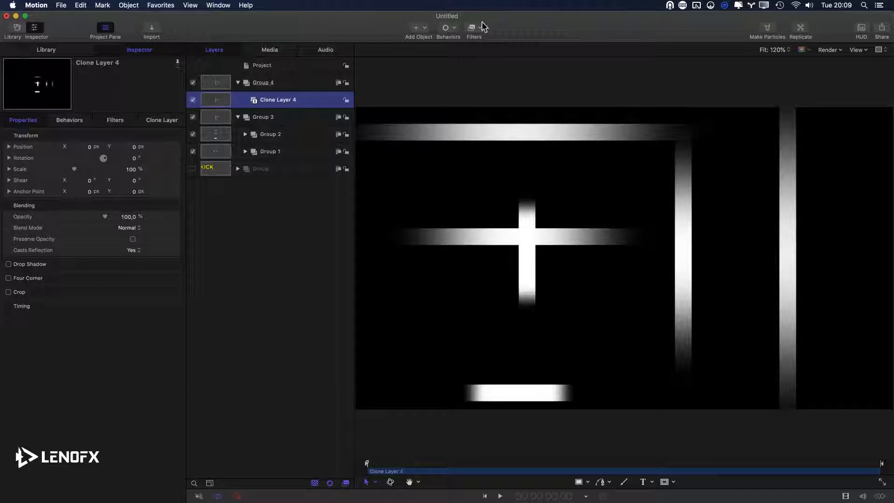
{"action": "left_click", "coordinate": [474, 28]}
{"action": "mouse_move", "coordinate": [485, 47]}
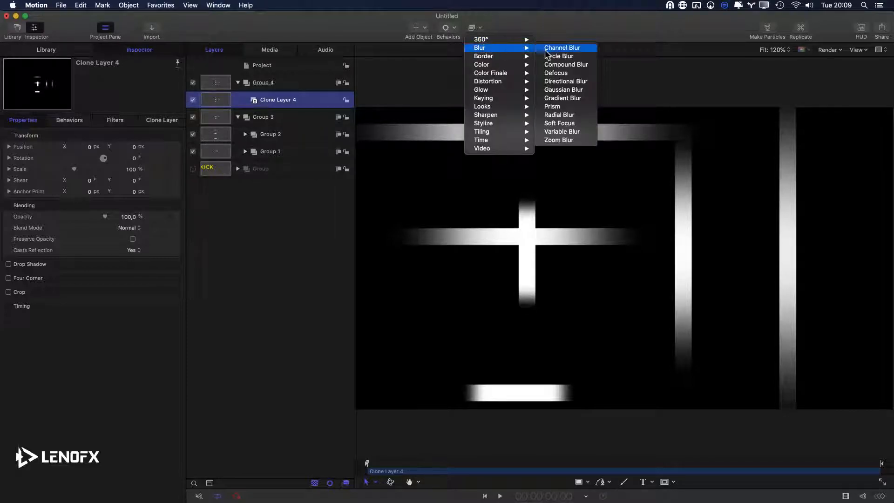
{"action": "left_click", "coordinate": [559, 72]}
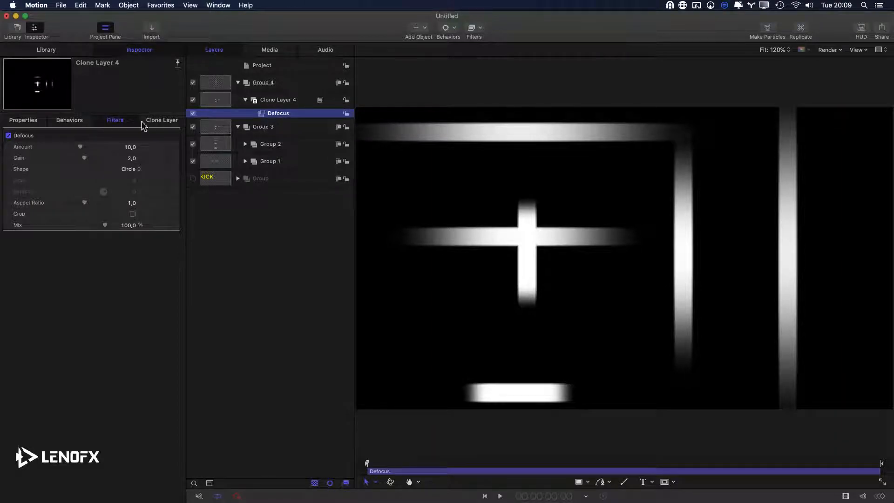
Set the defocused clone's position to X -255.2 px and Y -136.4 px, and its opacity to 4.72%.
{"action": "left_click", "coordinate": [24, 120]}
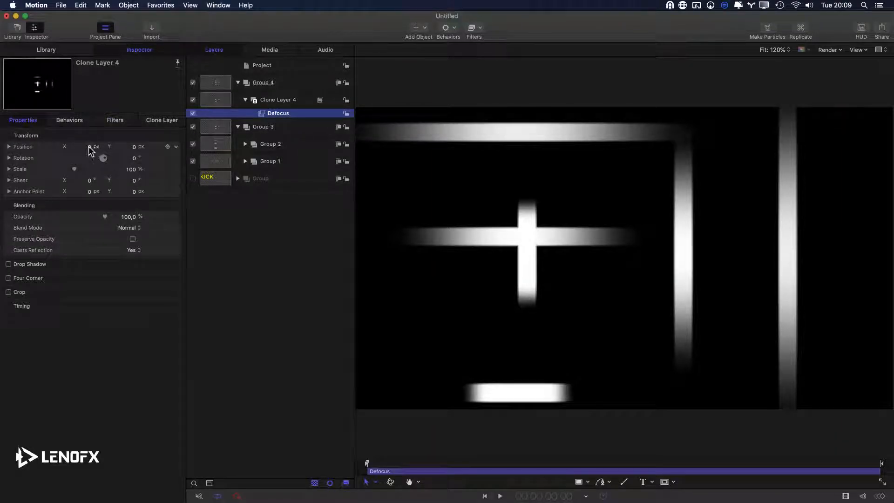
{"action": "left_click_drag", "start_coordinate": [90, 148], "coordinate": [86, 147]}
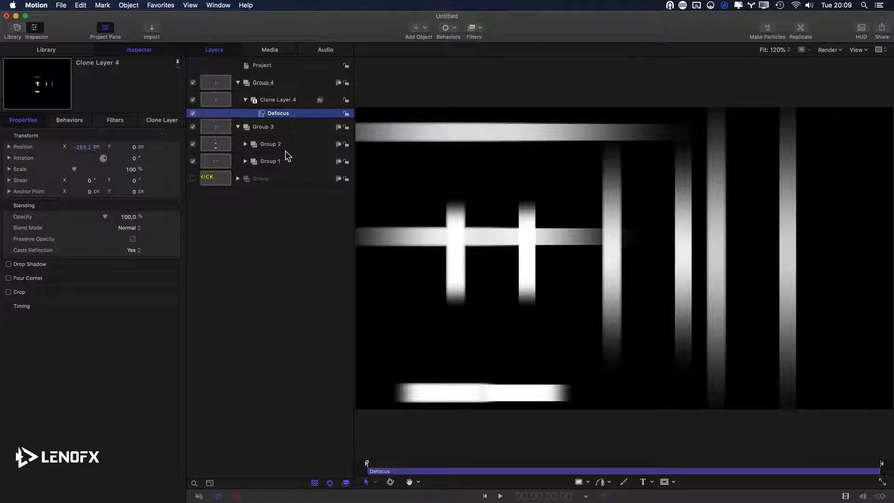
{"action": "left_click_drag", "start_coordinate": [96, 221], "coordinate": [66, 224]}
{"action": "left_click_drag", "start_coordinate": [133, 147], "coordinate": [134, 146]}
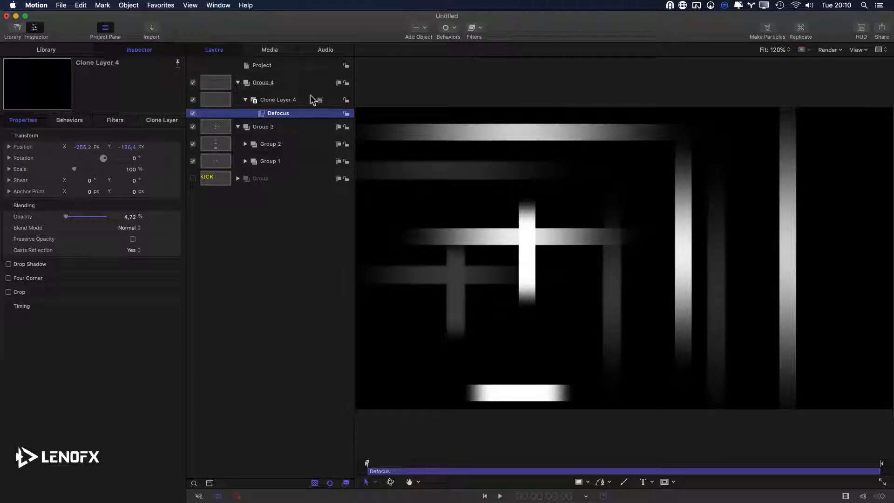
Clone the whole Group 4 and set the new clone's X position to 469 px.
{"action": "left_click", "coordinate": [273, 100]}
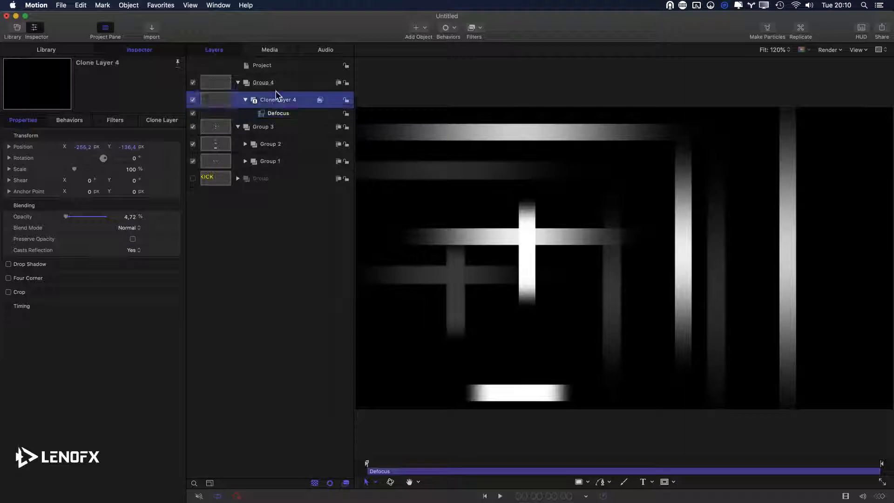
{"action": "left_click", "coordinate": [282, 82]}
{"action": "key", "text": "k"}
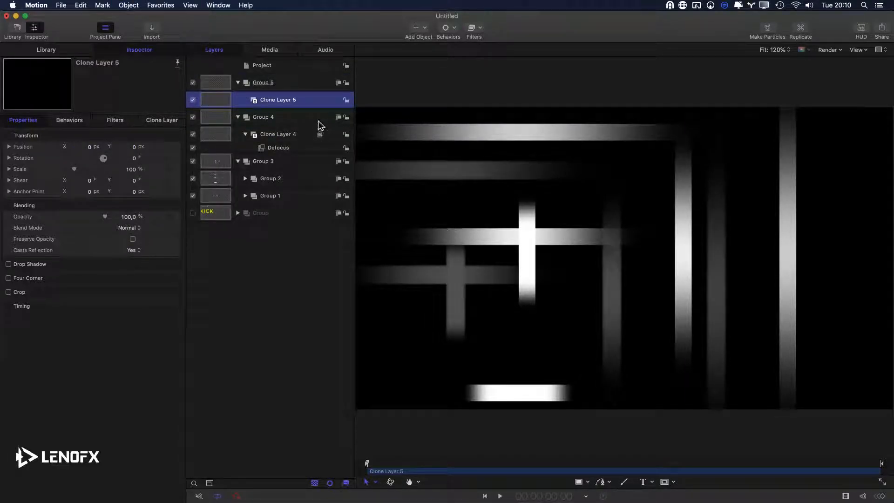
{"action": "left_click_drag", "start_coordinate": [88, 148], "coordinate": [88, 146]}
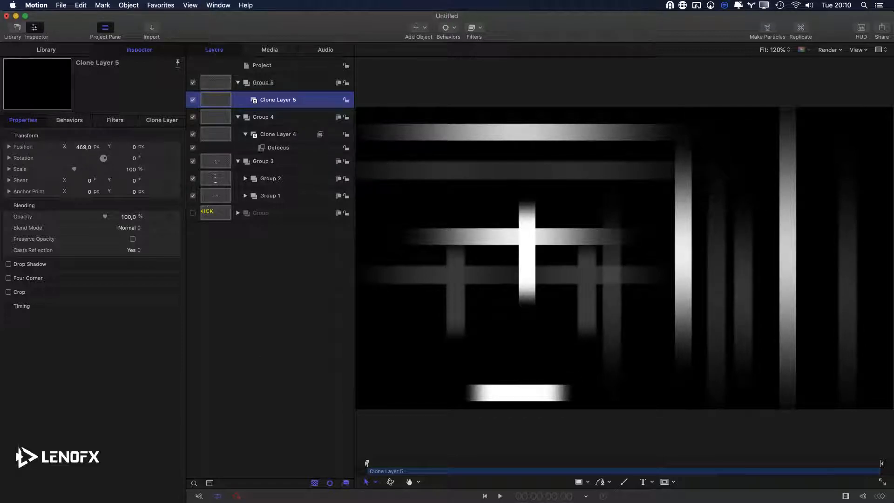
Delete all groups and clone layers, including the disabled text group, to empty the project.
{"action": "left_click", "coordinate": [257, 193], "text": "shift"}
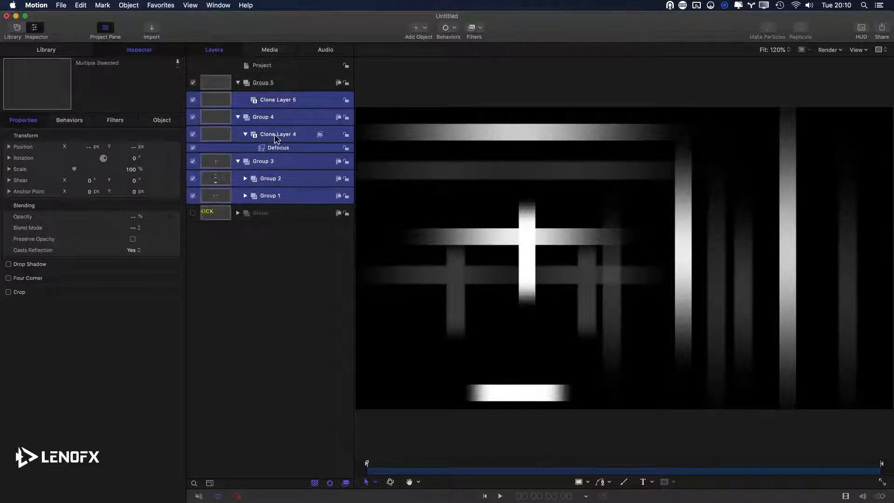
{"action": "key", "text": "Delete"}
{"action": "left_click", "coordinate": [288, 85]}
{"action": "key", "text": "Delete"}
{"action": "left_click", "coordinate": [251, 85]}
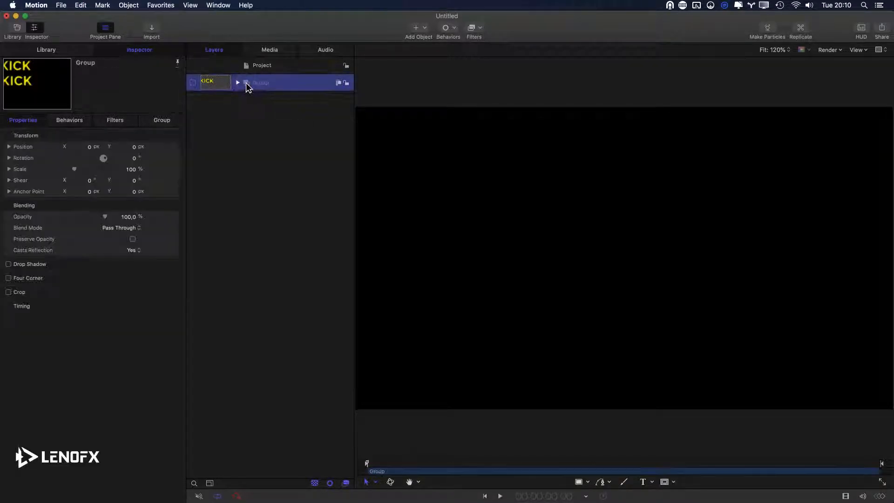
{"action": "key", "text": "Delete"}
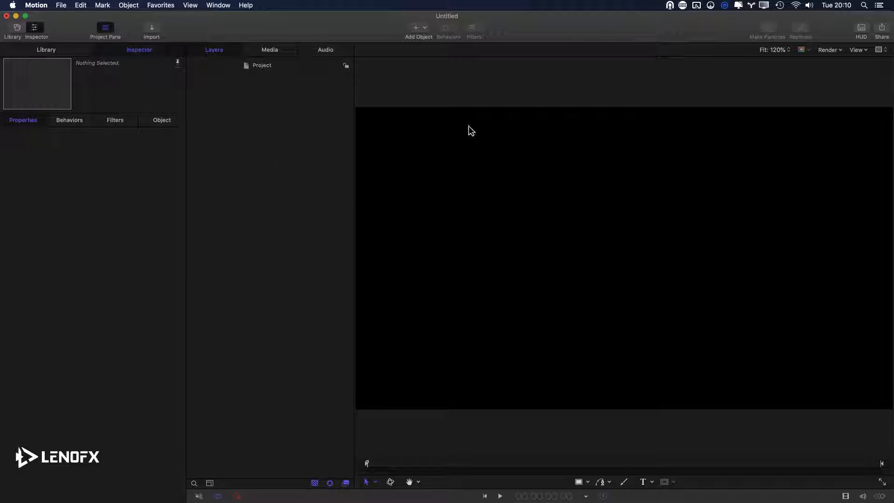
Create a new group, draw a small white square in it, and reset the square's position to the canvas centre.
{"action": "key", "text": "super+shift+n"}
{"action": "key", "text": "c"}
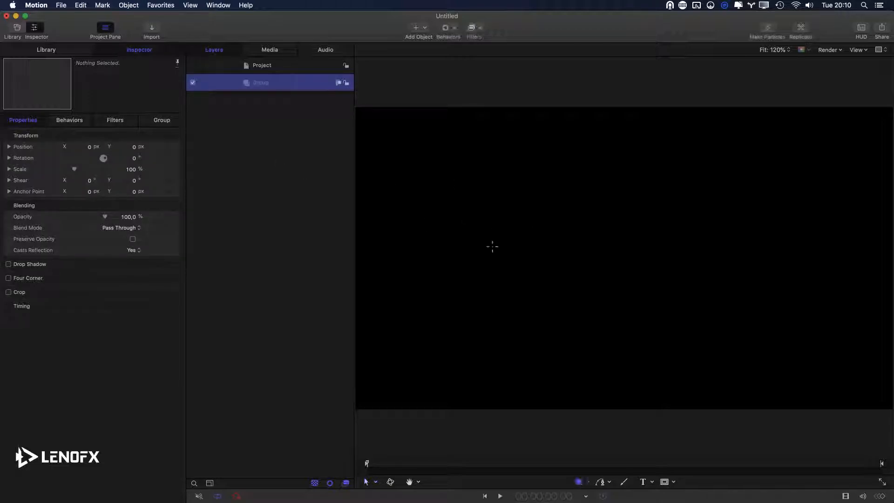
{"action": "left_click_drag", "start_coordinate": [454, 243], "coordinate": [482, 289]}
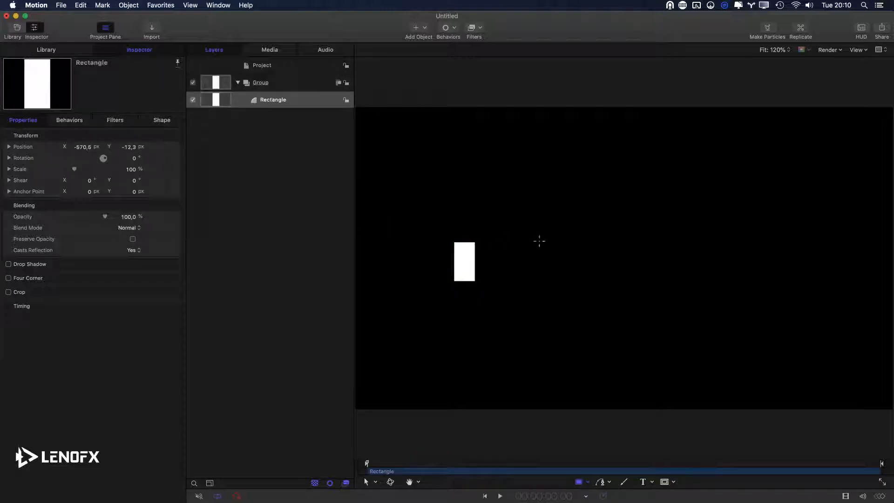
{"action": "key", "text": "BackSpace"}
{"action": "left_click_drag", "start_coordinate": [460, 227], "coordinate": [481, 247]}
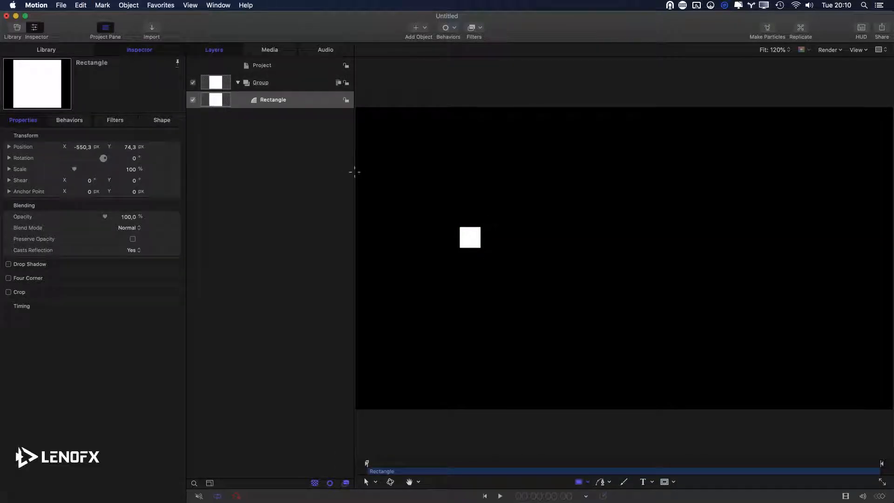
{"action": "left_click", "coordinate": [179, 148]}
{"action": "left_click", "coordinate": [191, 151]}
Try shifting the square's X position and undo the change, leaving the layer name as it is.
{"action": "left_click", "coordinate": [255, 99]}
{"action": "key", "text": "super+c"}
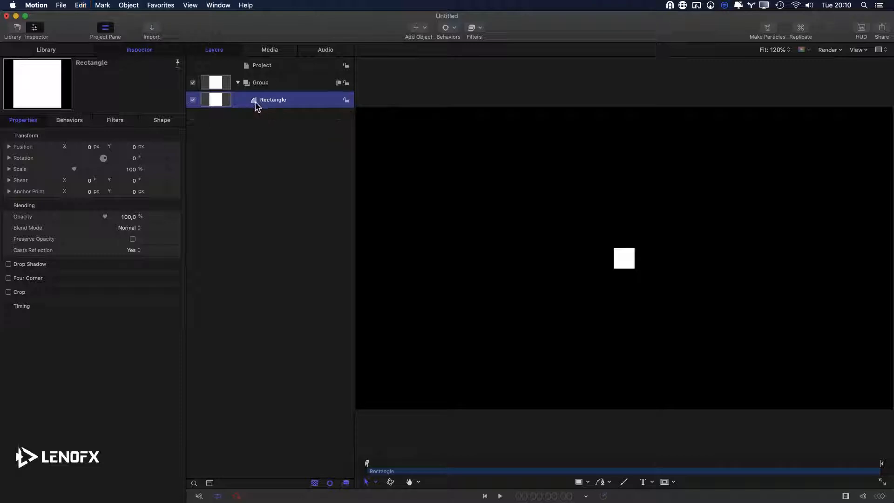
{"action": "left_click", "coordinate": [90, 147]}
{"action": "left_click_drag", "start_coordinate": [89, 147], "coordinate": [80, 170]}
{"action": "key", "text": "super+z"}
{"action": "key", "text": "super+z"}
{"action": "double_click", "coordinate": [278, 101]}
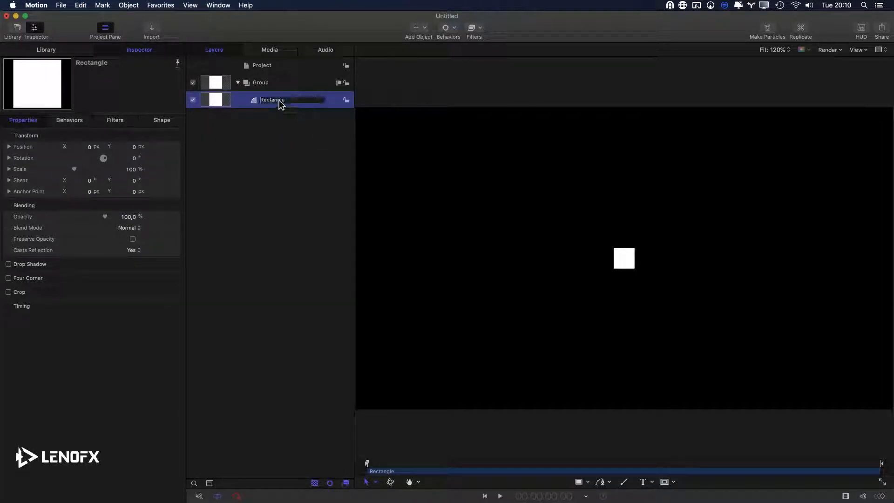
{"action": "left_click", "coordinate": [252, 100]}
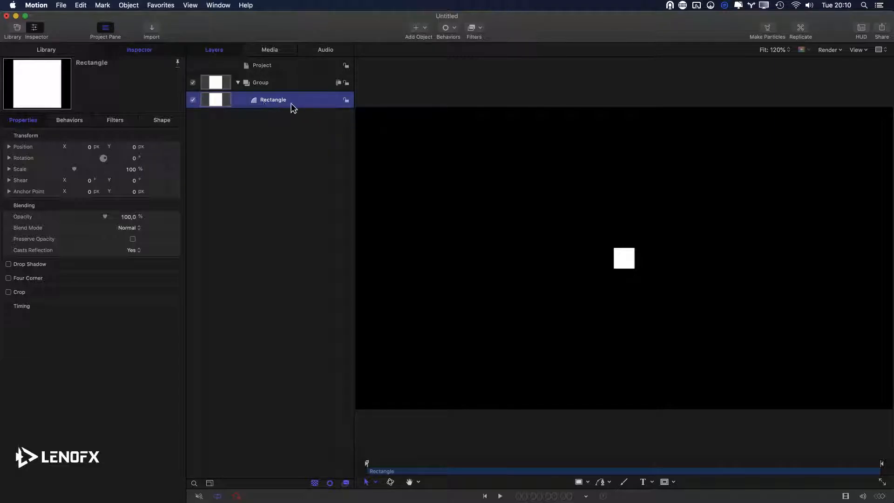
Clone the group containing the square and set the clone layer's X position to 492 px.
{"action": "left_click", "coordinate": [268, 84]}
{"action": "key", "text": "l"}
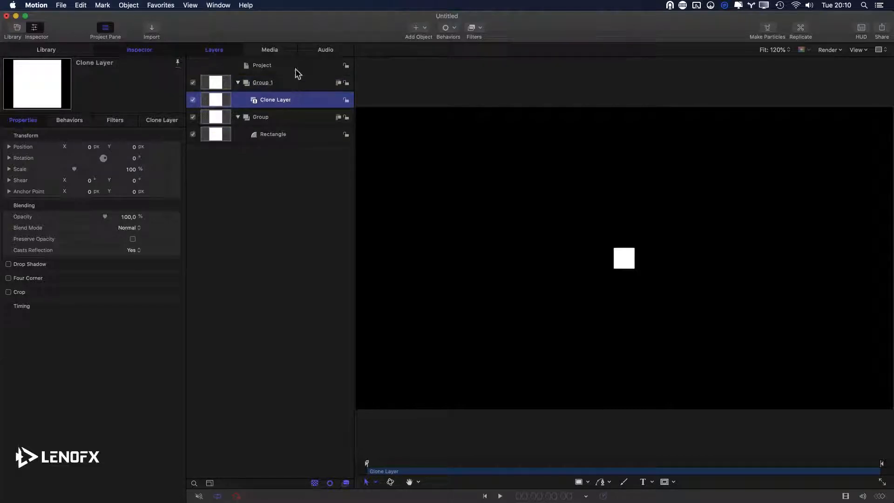
{"action": "left_click", "coordinate": [255, 135]}
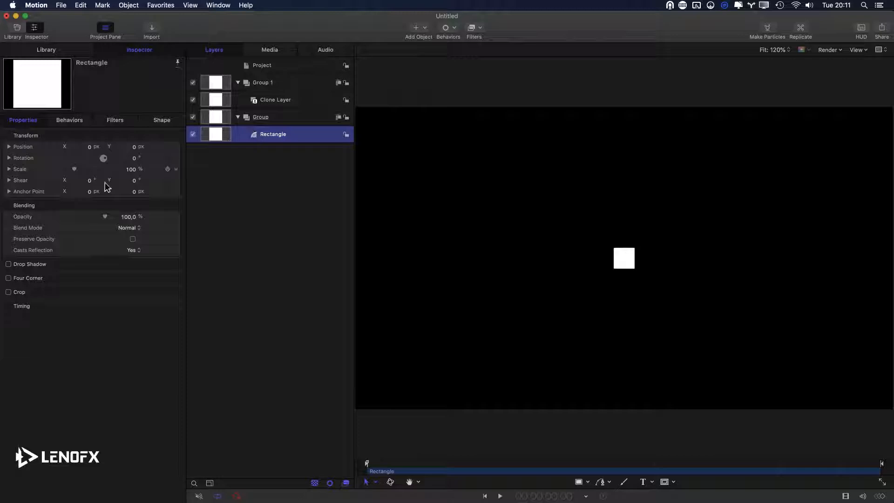
{"action": "mouse_move", "coordinate": [74, 170]}
{"action": "left_mouse_down"}
{"action": "mouse_move", "coordinate": [82, 175]}
{"action": "mouse_move", "coordinate": [89, 146]}
{"action": "mouse_move", "coordinate": [200, 155]}
{"action": "left_mouse_up"}
{"action": "key", "text": "super+z"}
{"action": "left_click", "coordinate": [261, 104]}
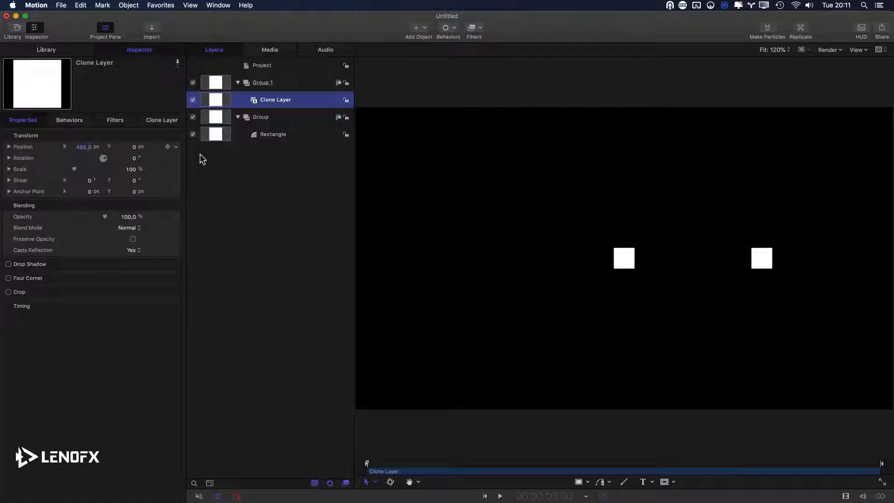
Set the original rectangle's scale to 182% and its X position to -102.5 px.
{"action": "left_click", "coordinate": [264, 121]}
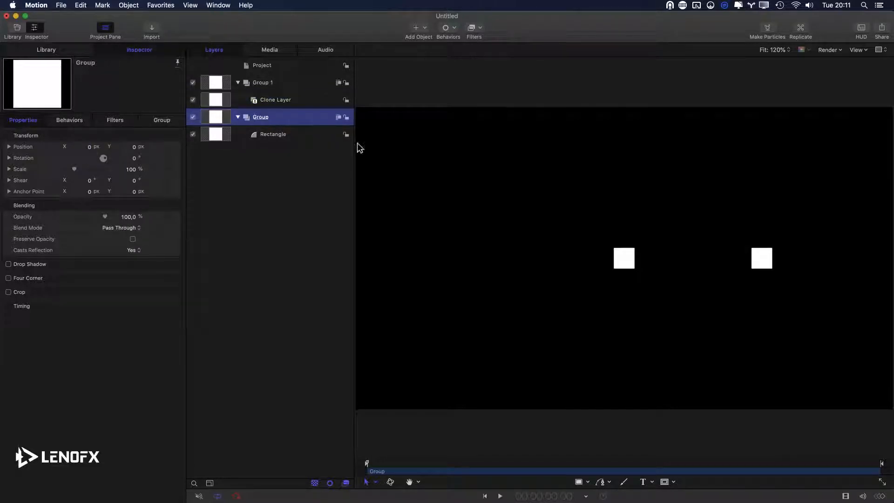
{"action": "left_click", "coordinate": [272, 136]}
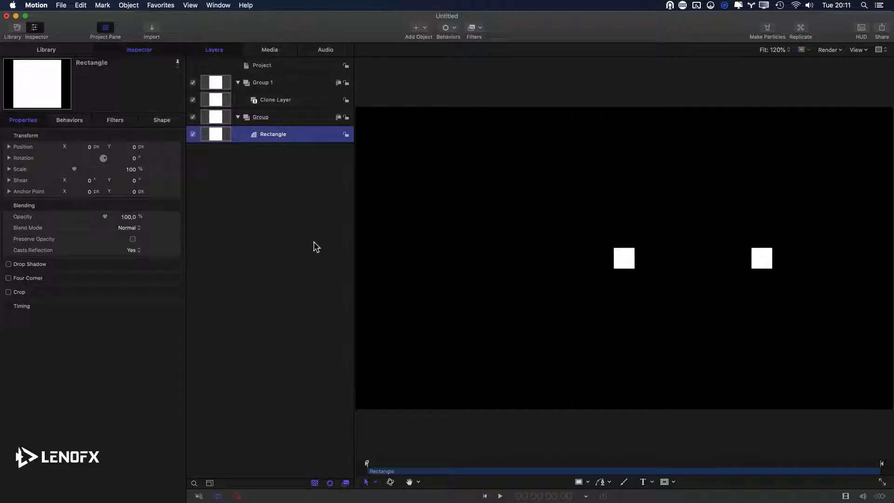
{"action": "left_click_drag", "start_coordinate": [74, 170], "coordinate": [88, 148]}
Delete both the source group and the group holding its clone.
{"action": "left_click", "coordinate": [280, 118]}
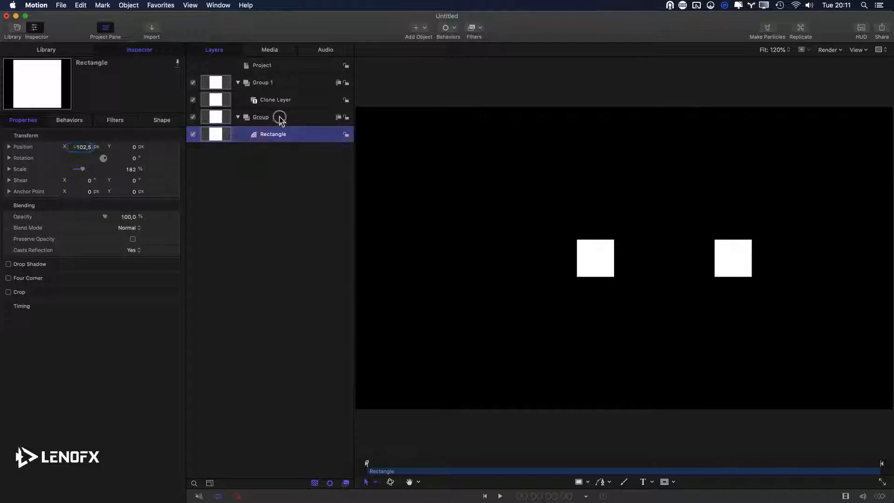
{"action": "left_click", "coordinate": [278, 86], "text": "super"}
{"action": "key", "text": "Delete"}
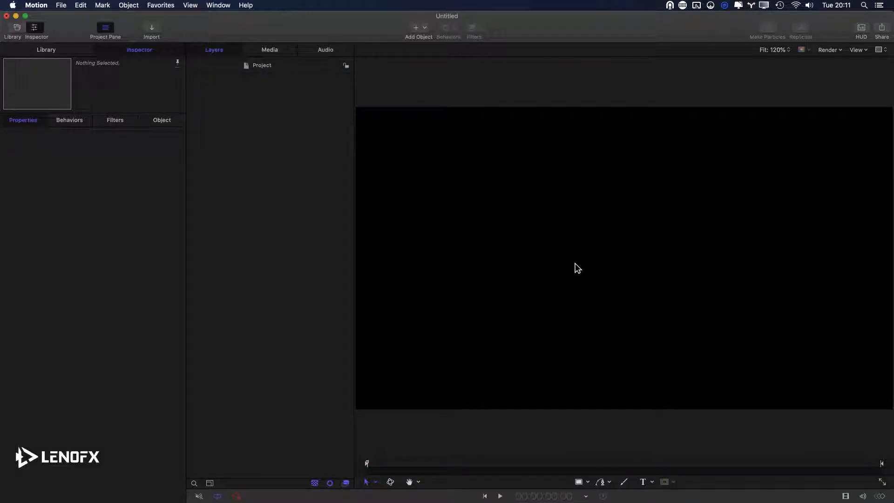
Draw a new small white square and reset its position to the canvas centre.
{"action": "left_click_drag", "start_coordinate": [528, 253], "coordinate": [545, 270]}
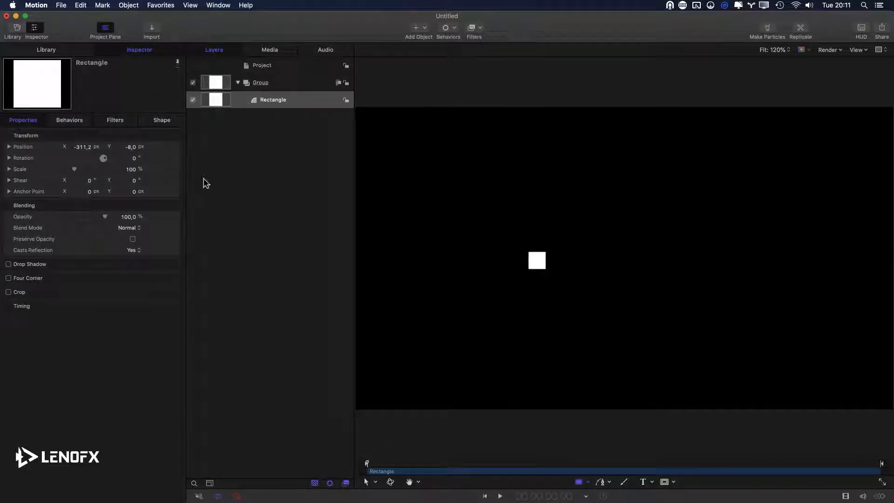
{"action": "left_click", "coordinate": [176, 147]}
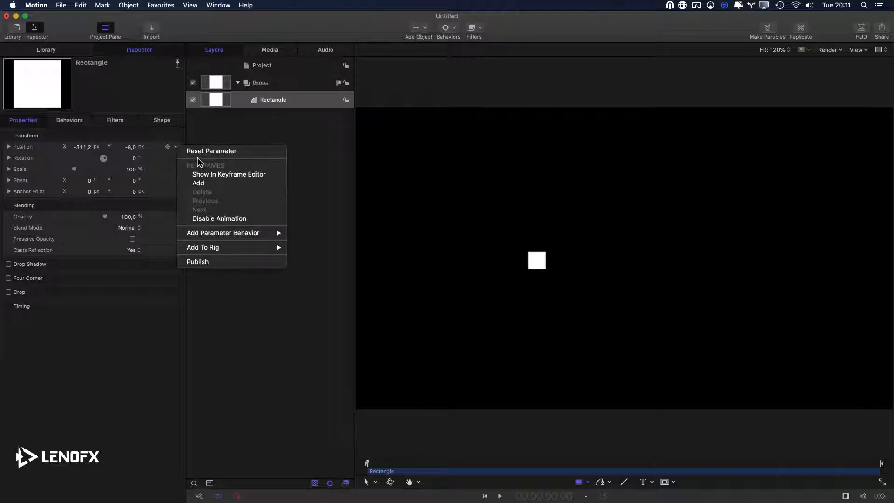
{"action": "left_click", "coordinate": [196, 148]}
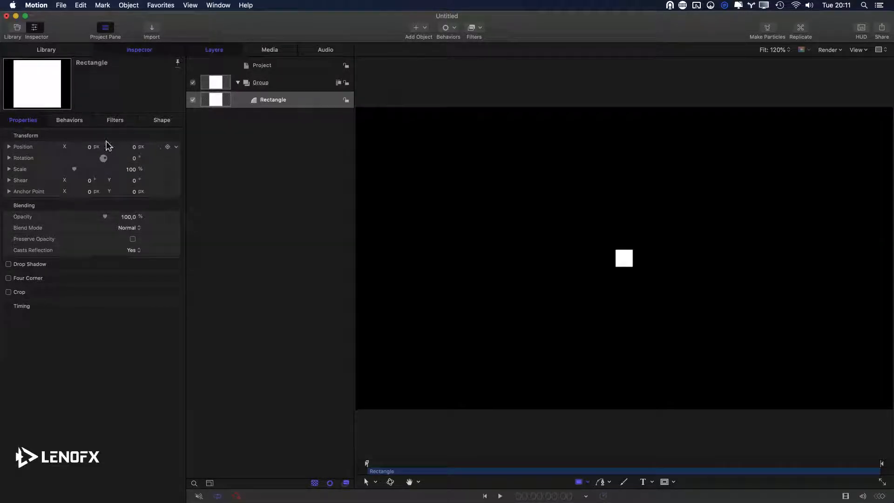
{"action": "left_click_drag", "start_coordinate": [88, 147], "coordinate": [89, 147]}
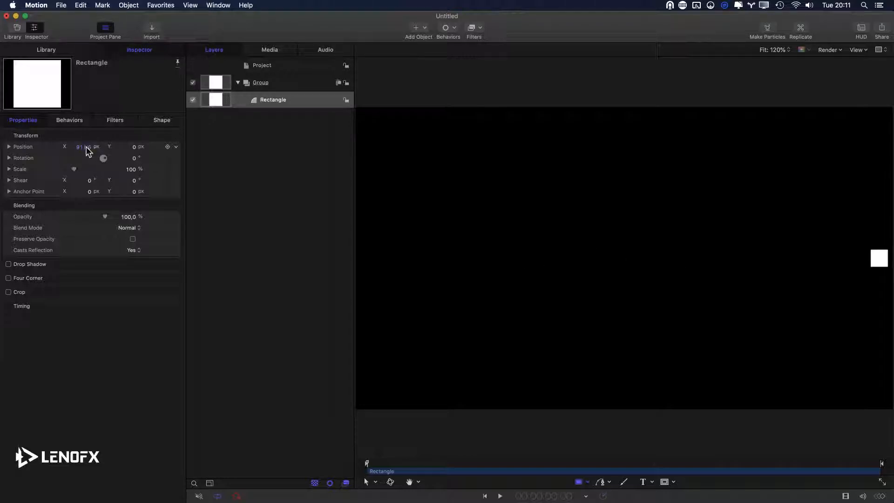
{"action": "key", "text": "super+z"}
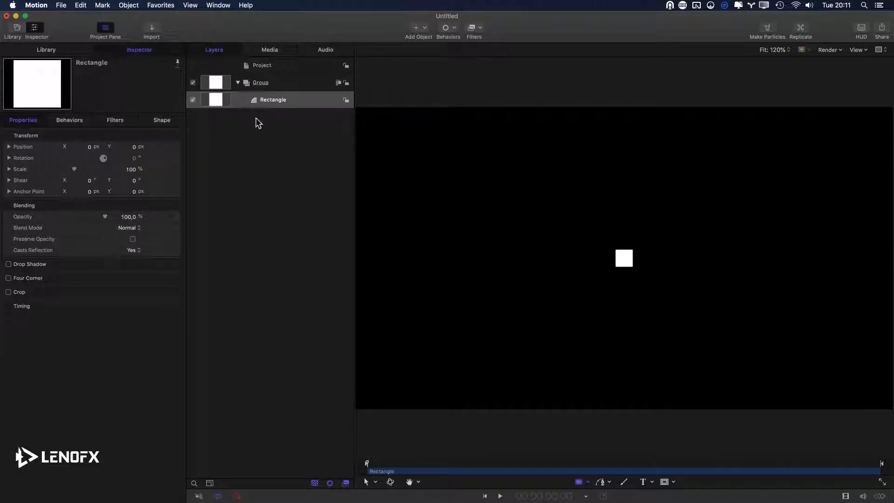
Clone the square's group, place the clone at X about 145 px, and move the original rectangle to X about -406 px.
{"action": "left_click", "coordinate": [274, 89]}
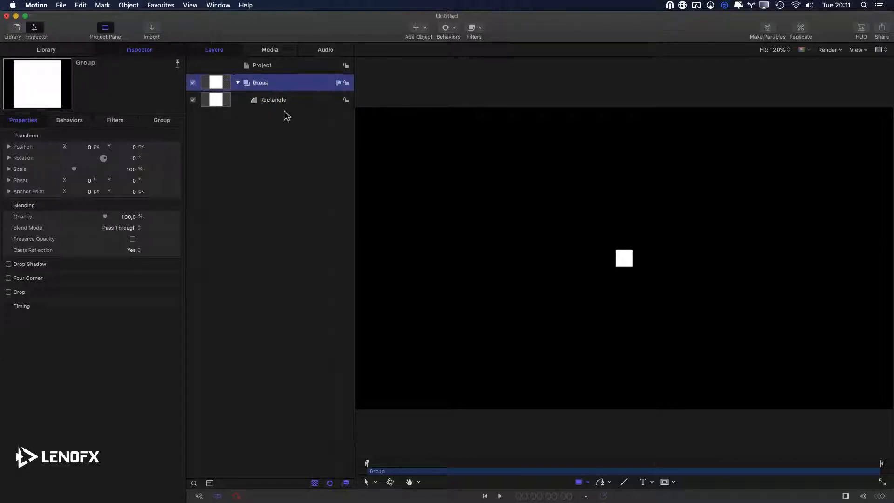
{"action": "key", "text": "k"}
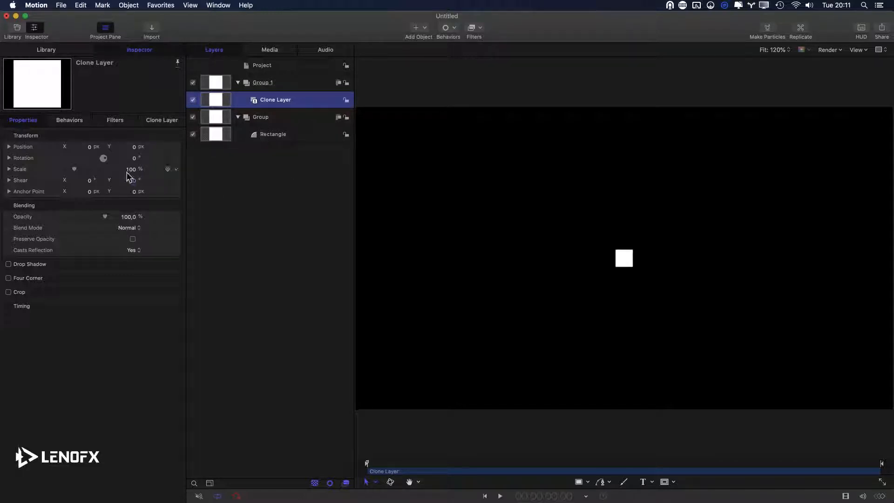
{"action": "left_click_drag", "start_coordinate": [93, 151], "coordinate": [92, 148]}
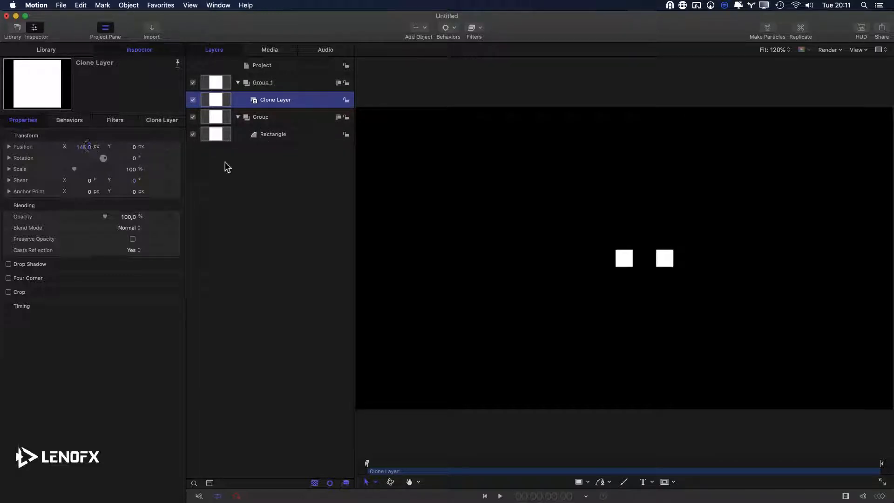
{"action": "left_click", "coordinate": [267, 135]}
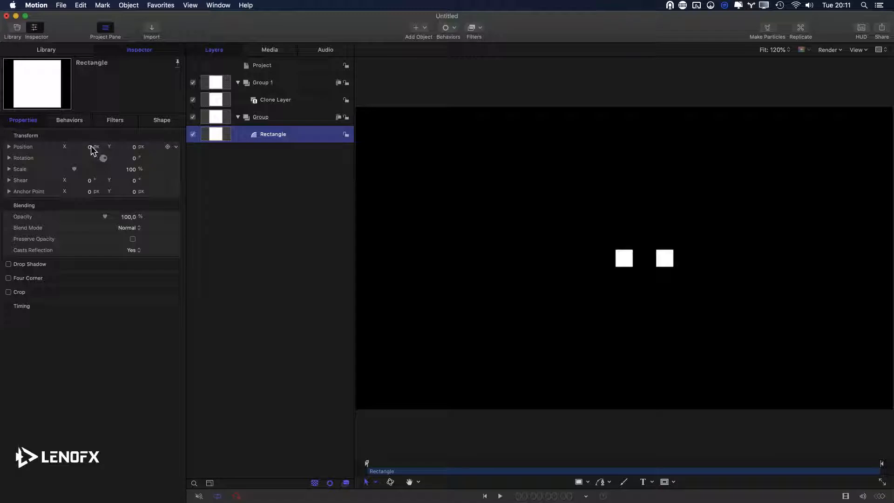
{"action": "left_click_drag", "start_coordinate": [90, 148], "coordinate": [90, 148]}
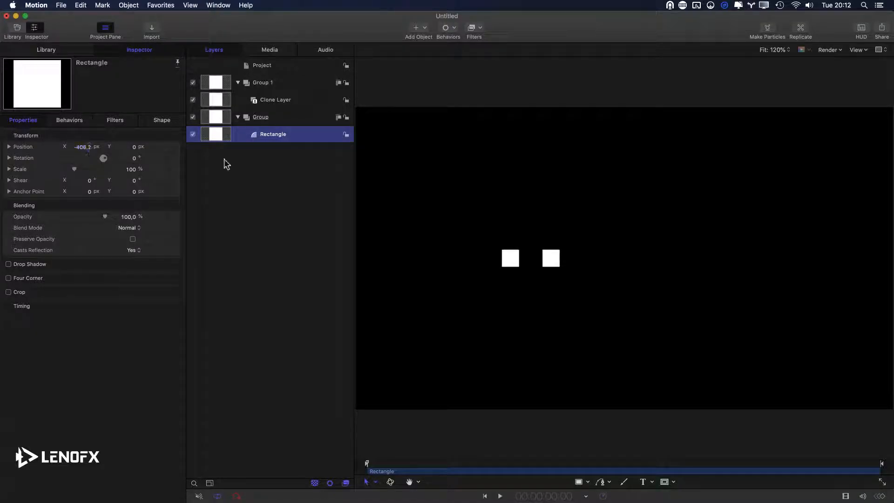
Undo the rectangle's last X move and set the clone layer's Y rotation to 180°.
{"action": "key", "text": "super+z"}
{"action": "left_click", "coordinate": [279, 99]}
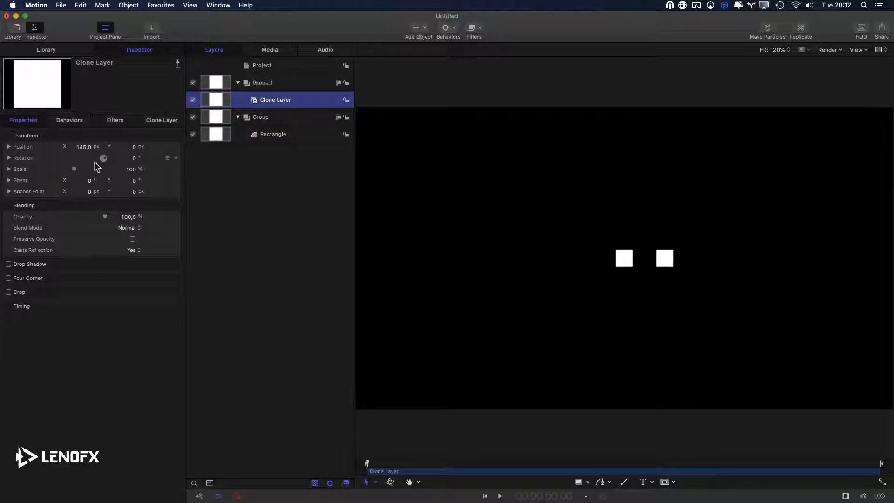
{"action": "left_click", "coordinate": [9, 158]}
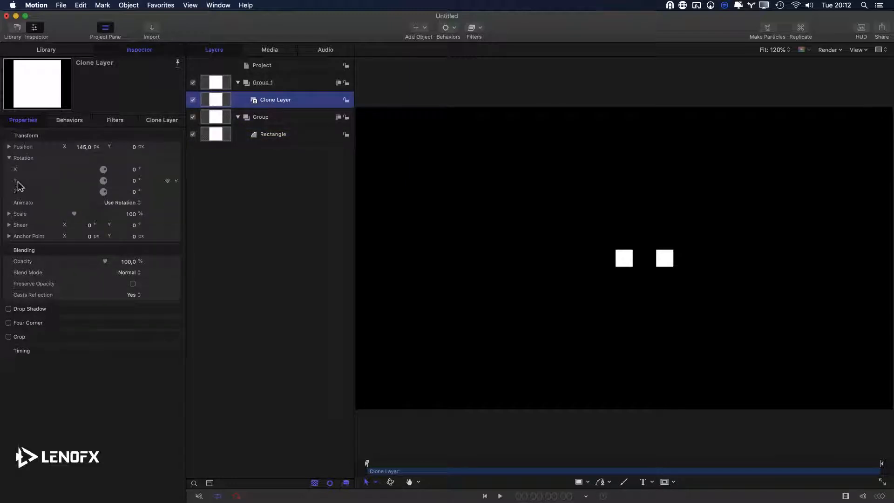
{"action": "left_click", "coordinate": [135, 182]}
{"action": "type", "text": "180"}
{"action": "key", "text": "Return"}
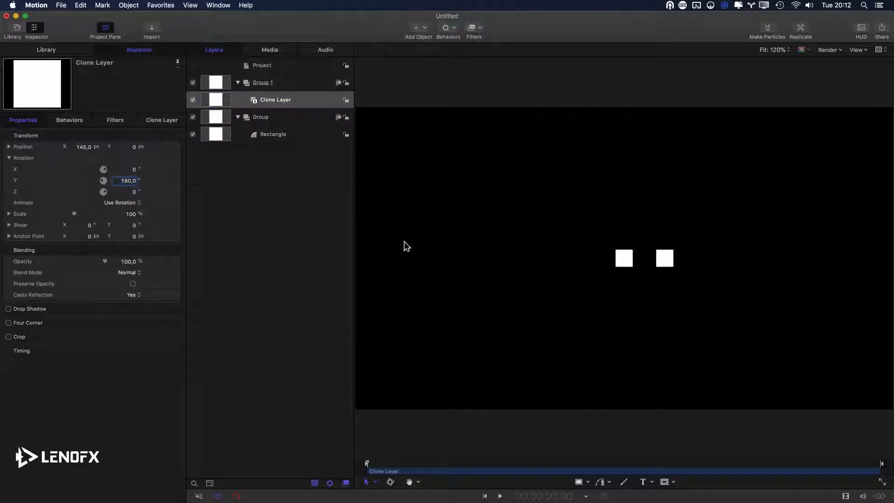
Move the original rectangle to an X position of about 64.6 px.
{"action": "left_click", "coordinate": [255, 135]}
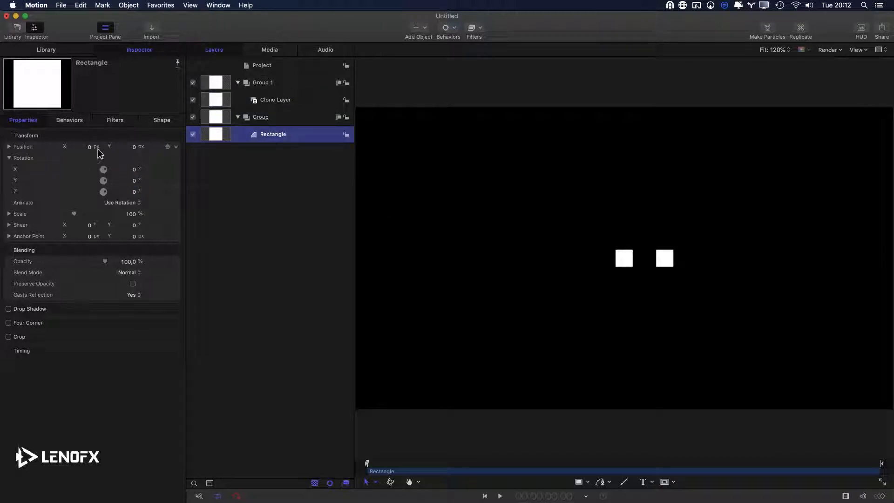
{"action": "left_click", "coordinate": [87, 148]}
{"action": "left_click_drag", "start_coordinate": [90, 149], "coordinate": [90, 150]}
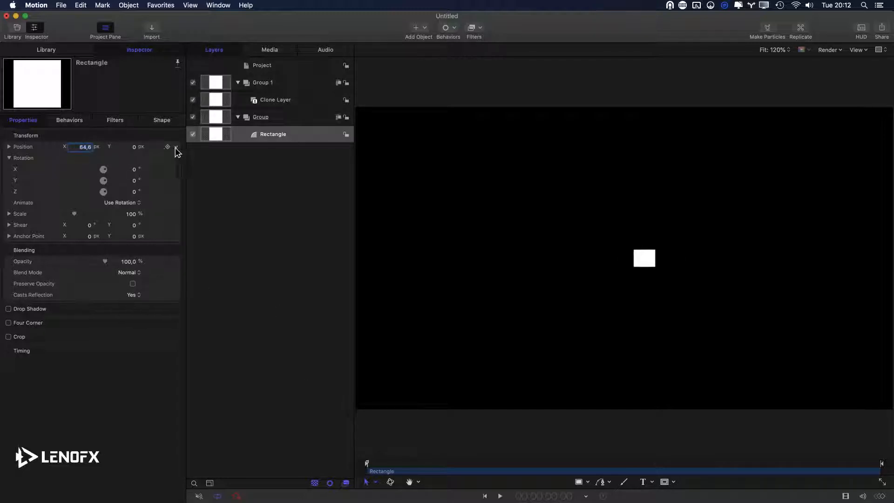
Set the X position of both the clone layer and the original rectangle to 0 px.
{"action": "left_click", "coordinate": [282, 99]}
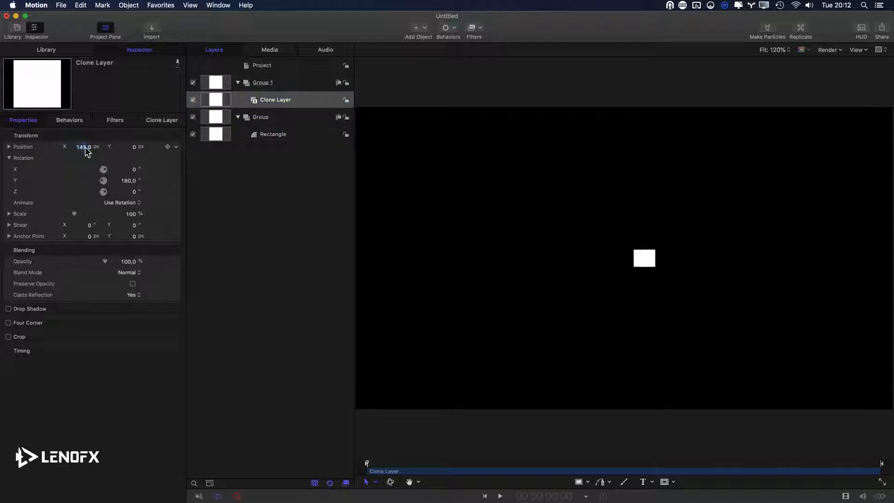
{"action": "left_click", "coordinate": [290, 134]}
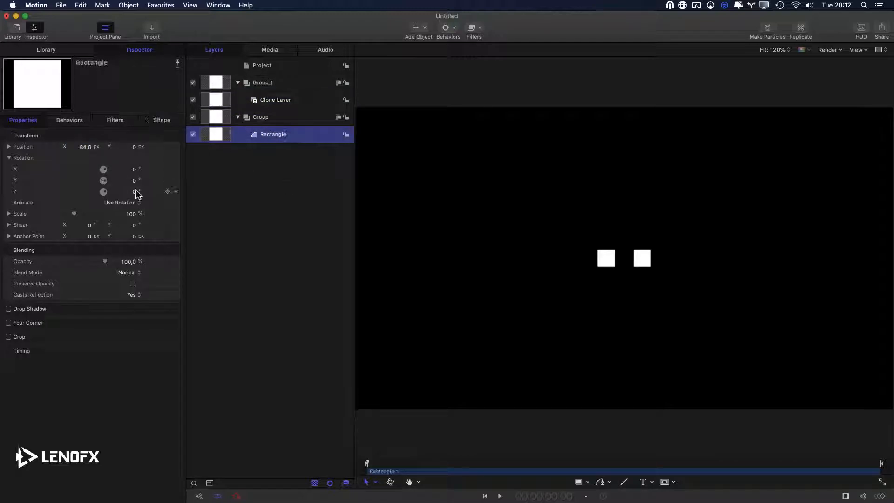
{"action": "left_click", "coordinate": [87, 147]}
{"action": "type", "text": "0"}
{"action": "key", "text": "Return"}
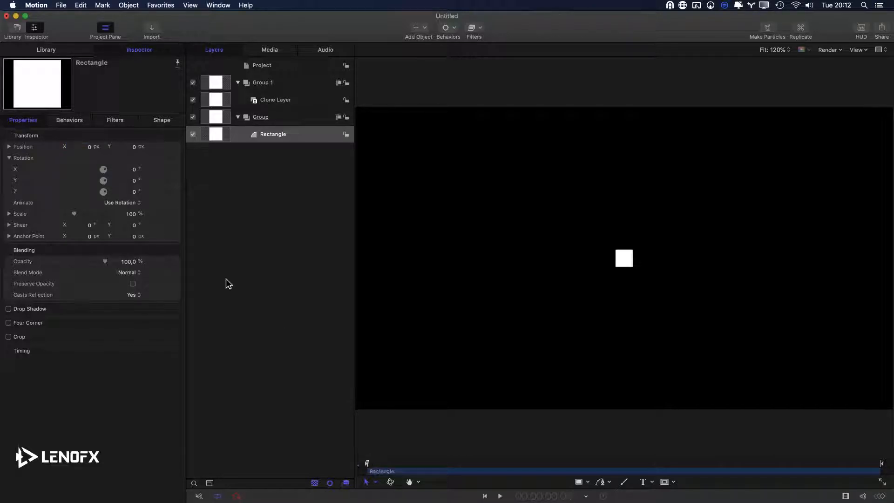
Keyframe the rectangle's scale from 0% to 100% over the first 10 frames, play it, and show the Keyframe Editor.
{"action": "left_click", "coordinate": [168, 214]}
{"action": "key", "text": "shift+Right"}
{"action": "left_click", "coordinate": [168, 214]}
{"action": "key", "text": "shift+Left"}
{"action": "key", "text": "space"}
{"action": "key", "text": "super+8"}
Keyframe the rectangle's X position from 0 px at frame 16 to about -570 px at 1:02.
{"action": "left_click_drag", "start_coordinate": [425, 381], "coordinate": [420, 379]}
{"action": "left_click", "coordinate": [256, 135]}
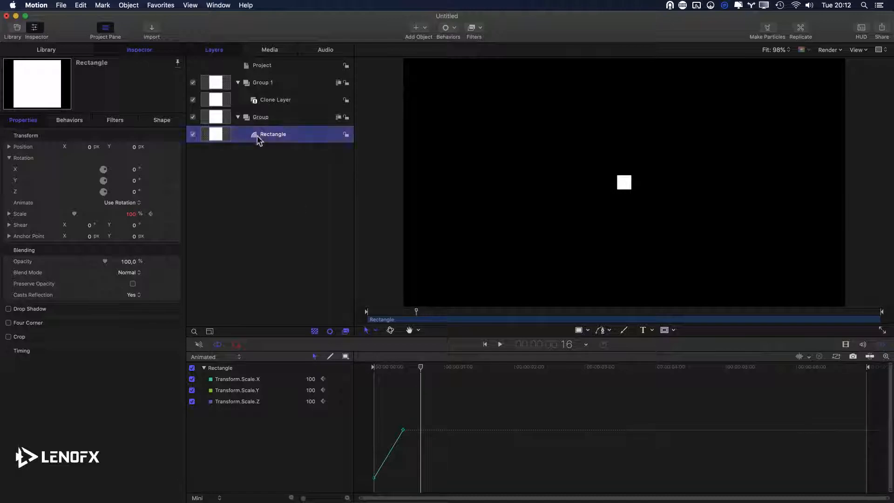
{"action": "left_click", "coordinate": [10, 147]}
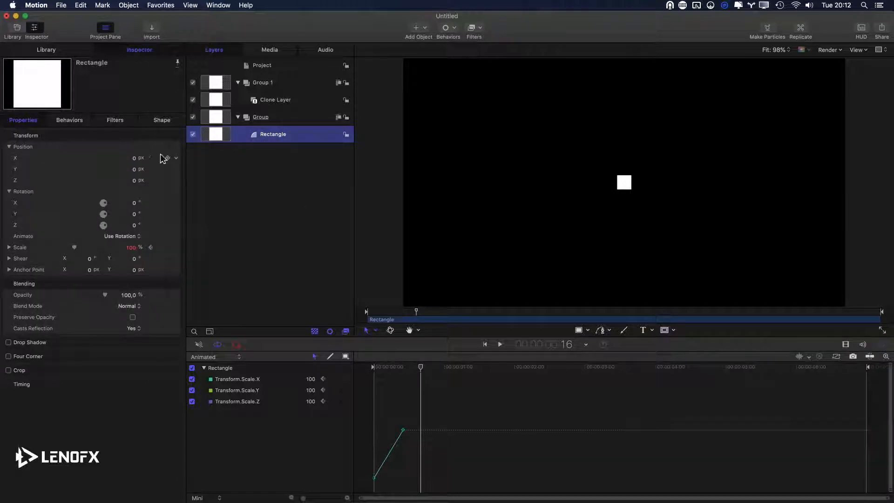
{"action": "left_click", "coordinate": [168, 159]}
{"action": "key", "text": "shift+Right"}
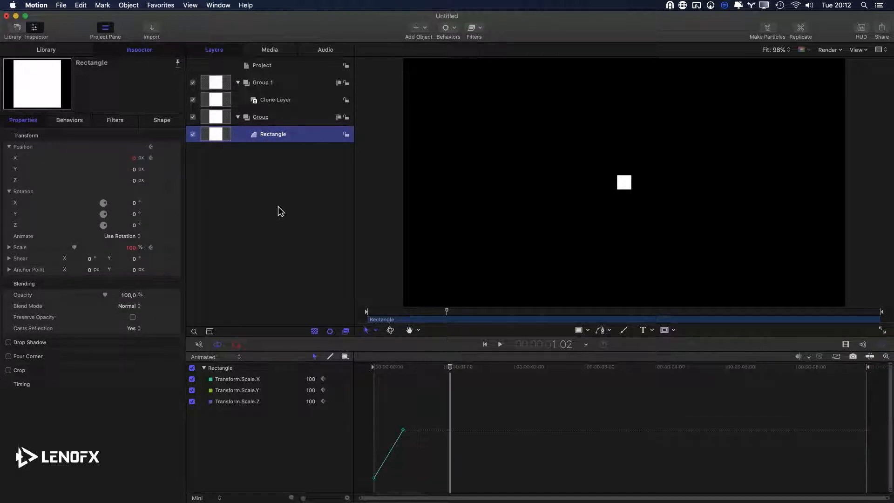
{"action": "left_click", "coordinate": [167, 158]}
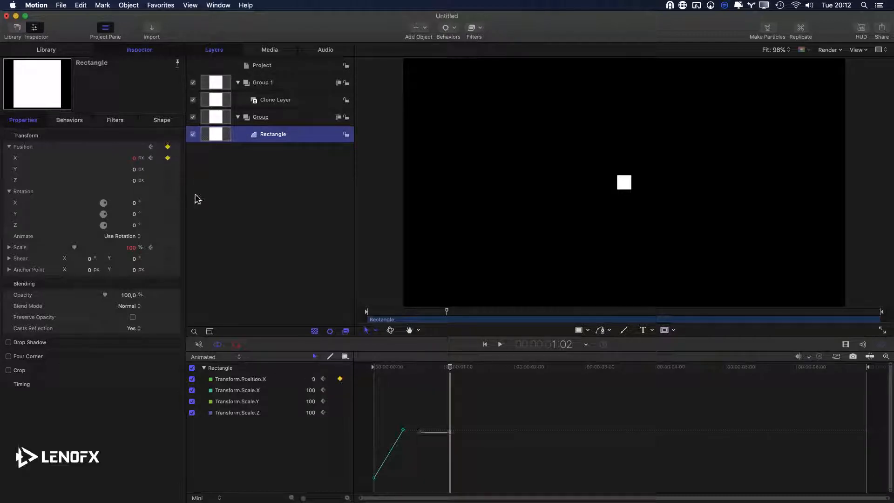
{"action": "key", "text": "shift+Left"}
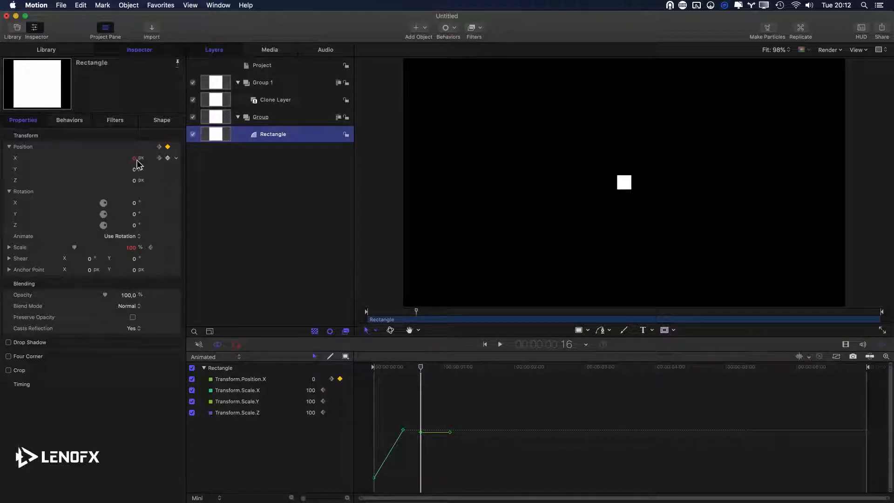
{"action": "key", "text": "shift+Right"}
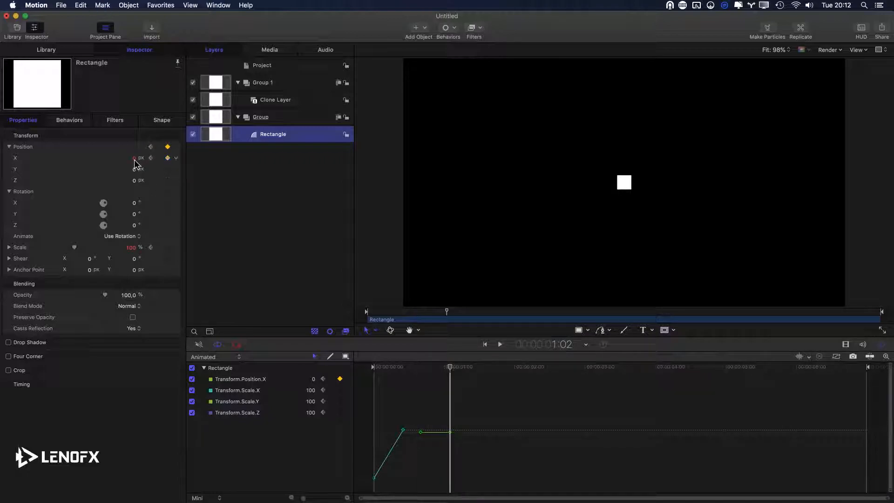
{"action": "left_click_drag", "start_coordinate": [134, 162], "coordinate": [133, 162]}
Lengthen the easing handle of the final X position keyframe, end the play range shortly after it, and play the animation.
{"action": "left_click", "coordinate": [449, 487]}
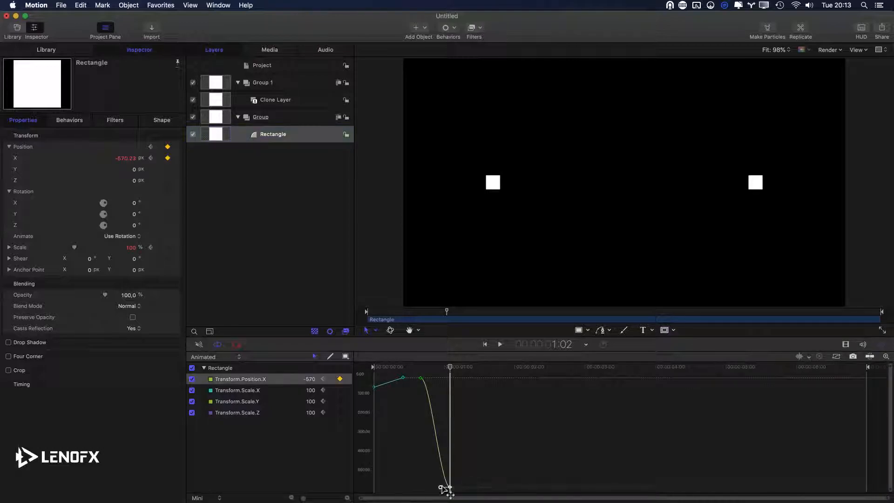
{"action": "left_click_drag", "start_coordinate": [440, 488], "coordinate": [427, 489]}
{"action": "left_click_drag", "start_coordinate": [452, 411], "coordinate": [467, 376]}
{"action": "key", "text": "alt+super+o"}
{"action": "key", "text": "space"}
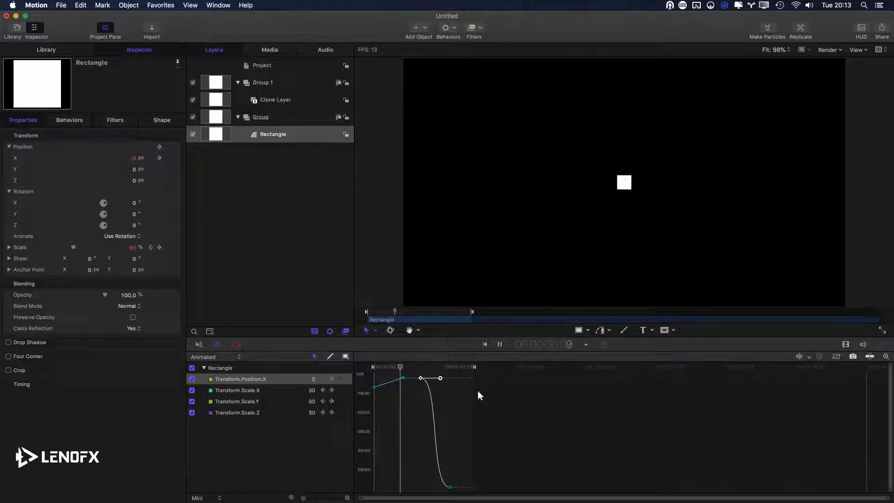
Stop playback, shift the first X position keyframe four frames earlier, and lengthen its easing handle.
{"action": "key", "text": "space"}
{"action": "left_click", "coordinate": [436, 419]}
{"action": "left_click_drag", "start_coordinate": [450, 402], "coordinate": [407, 373]}
{"action": "key", "text": "alt+Left"}
{"action": "key", "text": "alt+Left"}
{"action": "key", "text": "alt+Left"}
{"action": "key", "text": "alt+Left"}
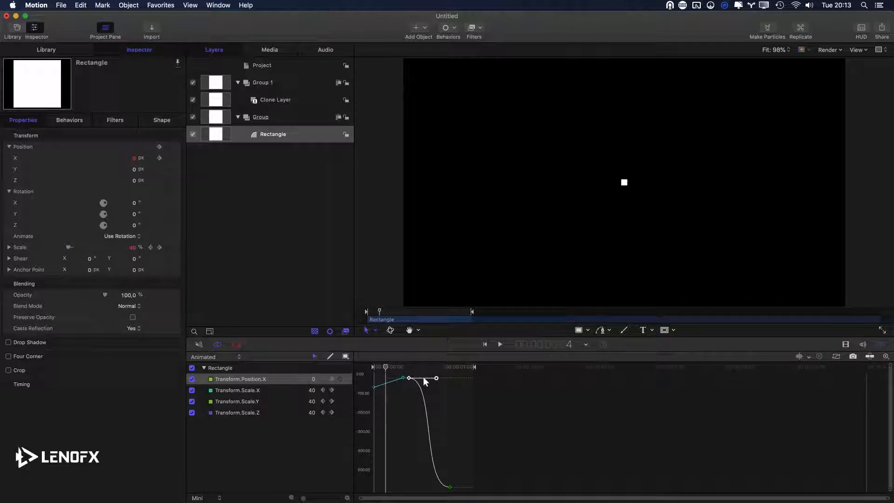
{"action": "left_click_drag", "start_coordinate": [437, 380], "coordinate": [444, 379]}
Lengthen the final X keyframe's easing handle, end the play range at 1:08, fit the curves to the range, and play it.
{"action": "left_click", "coordinate": [460, 458]}
{"action": "left_click", "coordinate": [450, 488]}
{"action": "key", "text": "alt+x"}
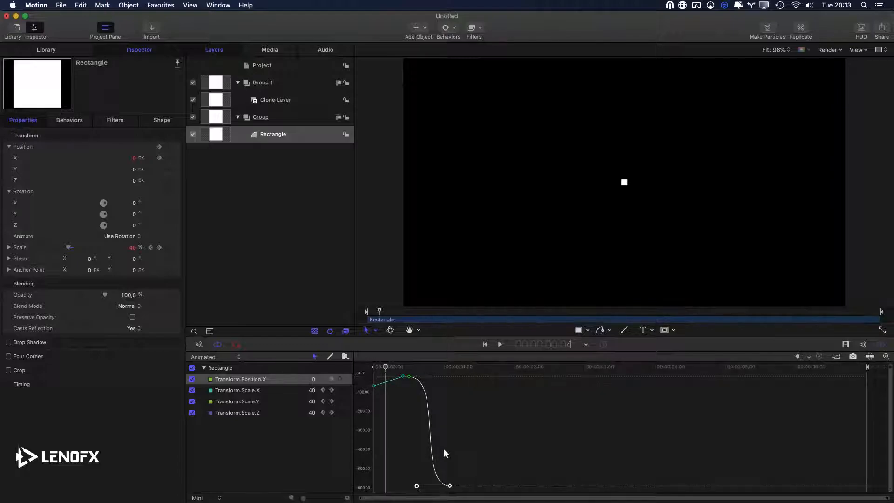
{"action": "left_click", "coordinate": [451, 414]}
{"action": "left_click", "coordinate": [468, 368]}
{"action": "key", "text": "alt+super+o"}
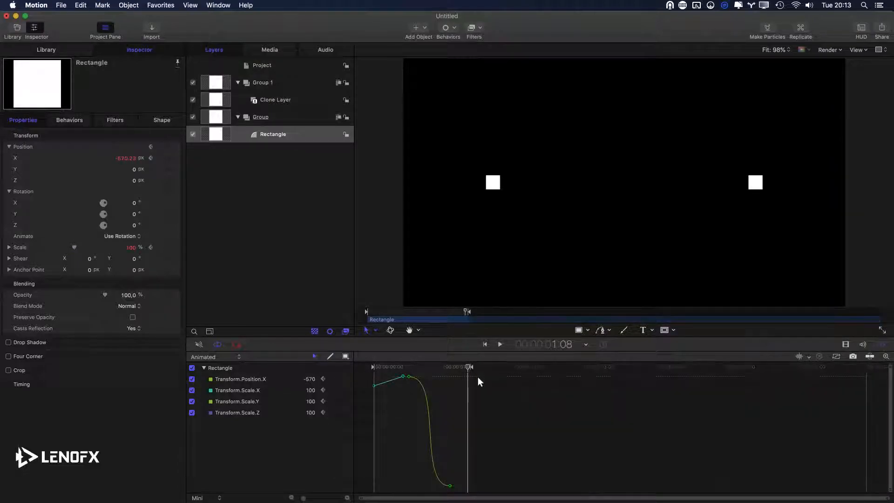
{"action": "key", "text": "shift+z"}
{"action": "key", "text": "space"}
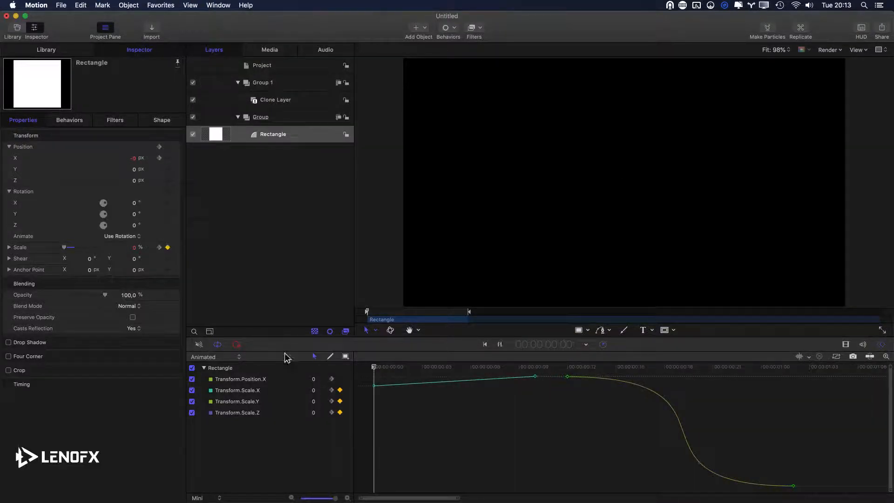
Apply Ease In to the rectangle's 100% scale keyframe and preview the animation.
{"action": "left_click", "coordinate": [535, 376]}
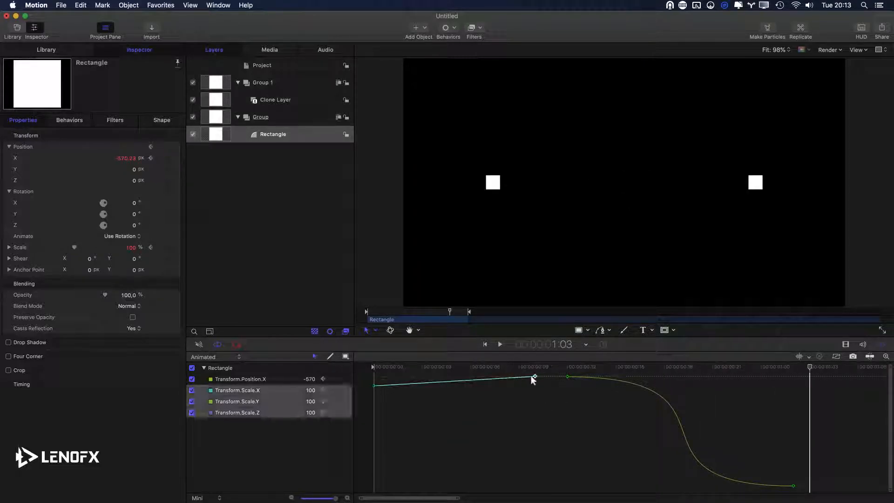
{"action": "right_click", "coordinate": [534, 376]}
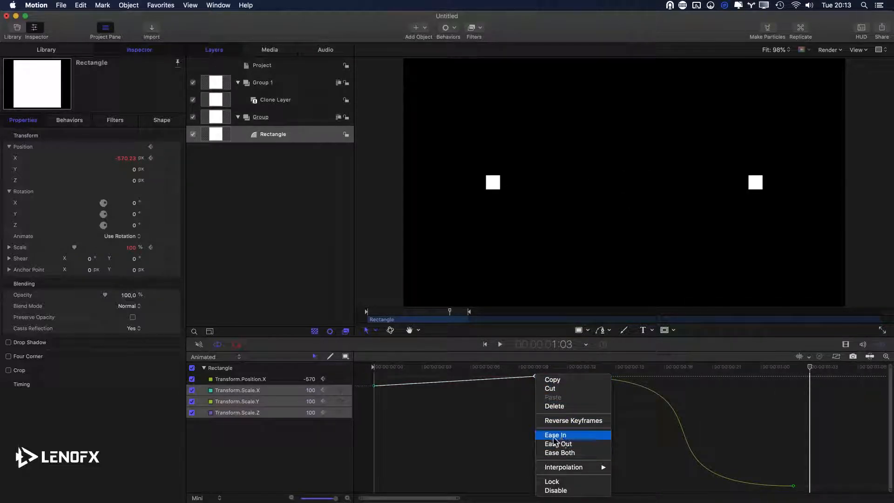
{"action": "left_click", "coordinate": [572, 420]}
{"action": "key", "text": "space"}
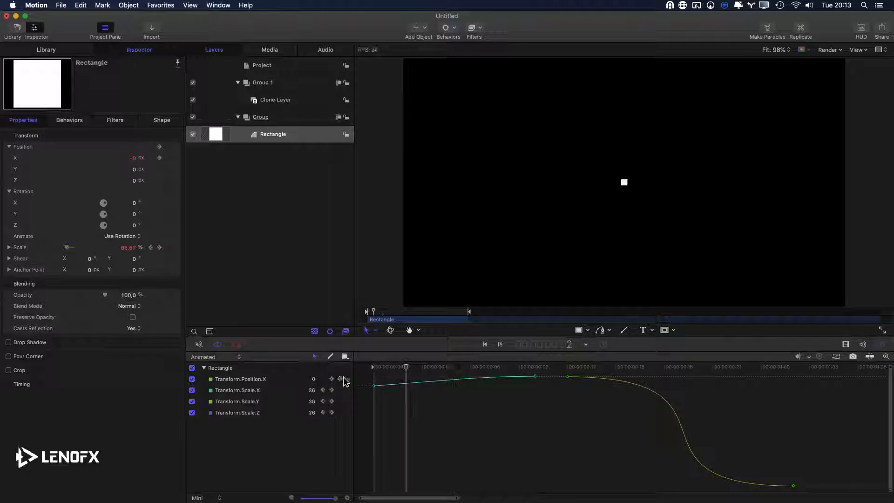
{"action": "left_click", "coordinate": [345, 371]}
{"action": "key", "text": "space"}
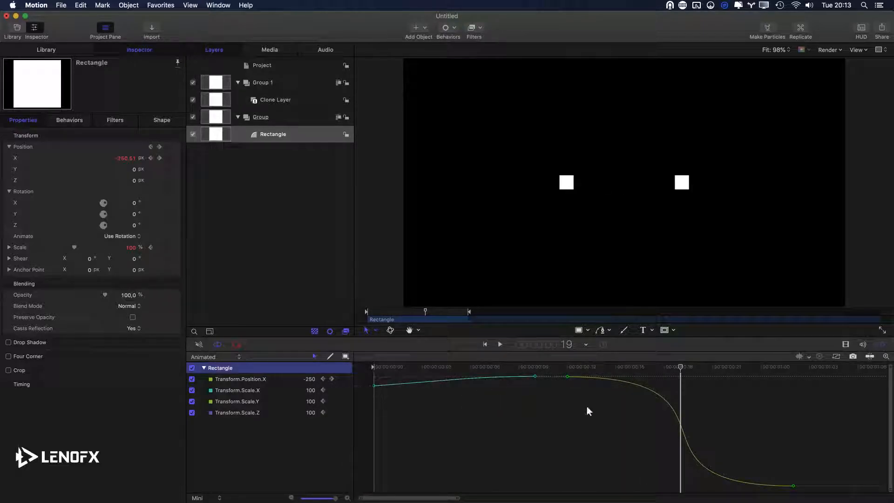
Shift both X position keyframes three frames earlier and preview the animation.
{"action": "left_click_drag", "start_coordinate": [559, 380], "coordinate": [815, 493]}
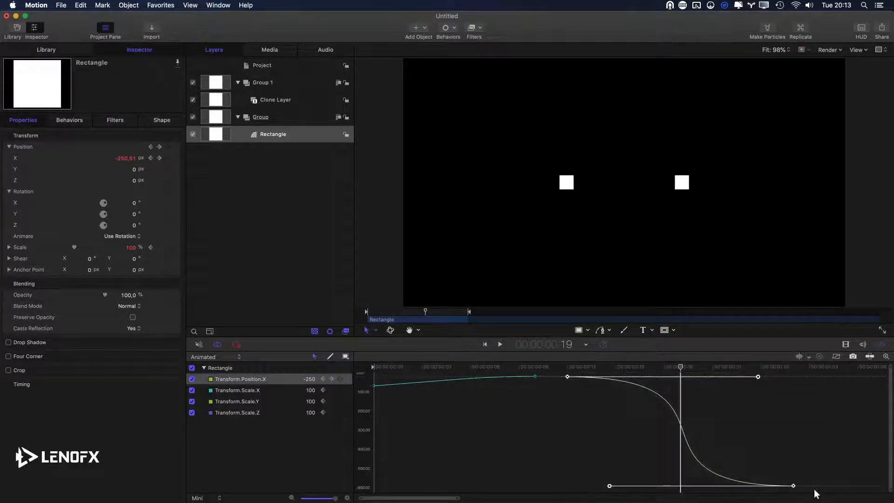
{"action": "key", "text": "alt+Left"}
{"action": "key", "text": "alt+Left"}
{"action": "key", "text": "alt+Left"}
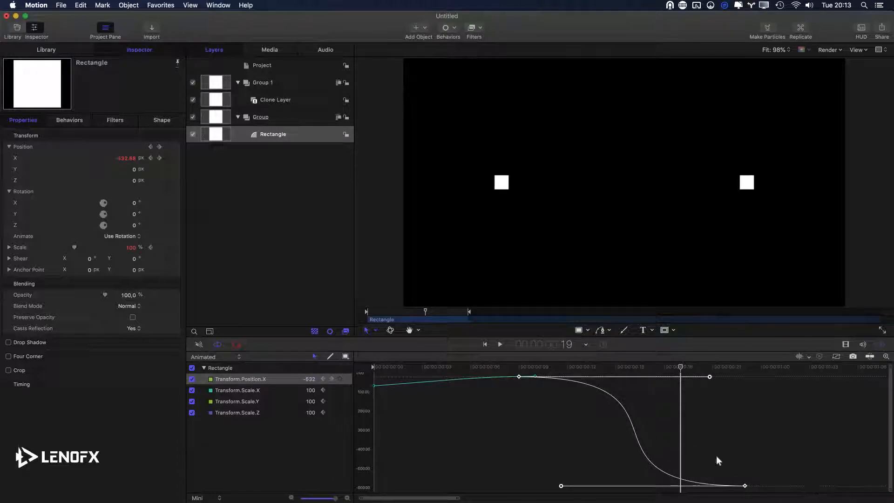
{"action": "key", "text": "space"}
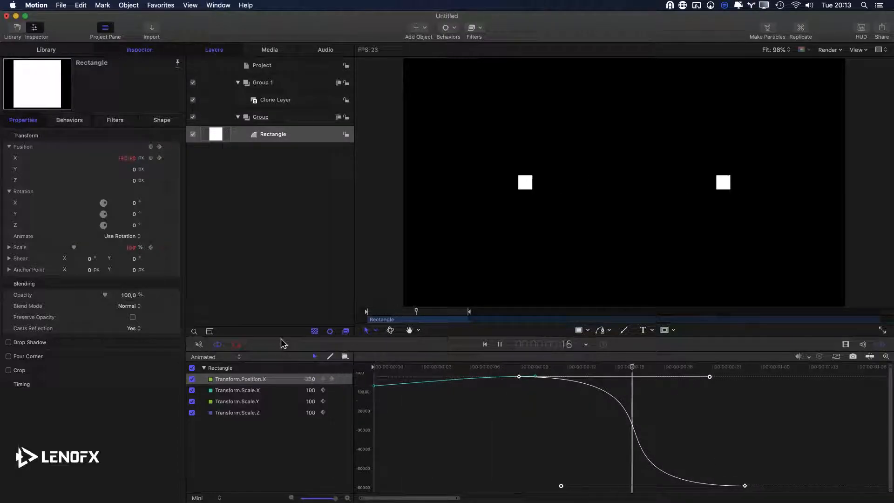
{"action": "key", "text": "space"}
Shift only the final X position keyframe five frames later.
{"action": "left_click_drag", "start_coordinate": [704, 459], "coordinate": [757, 494]}
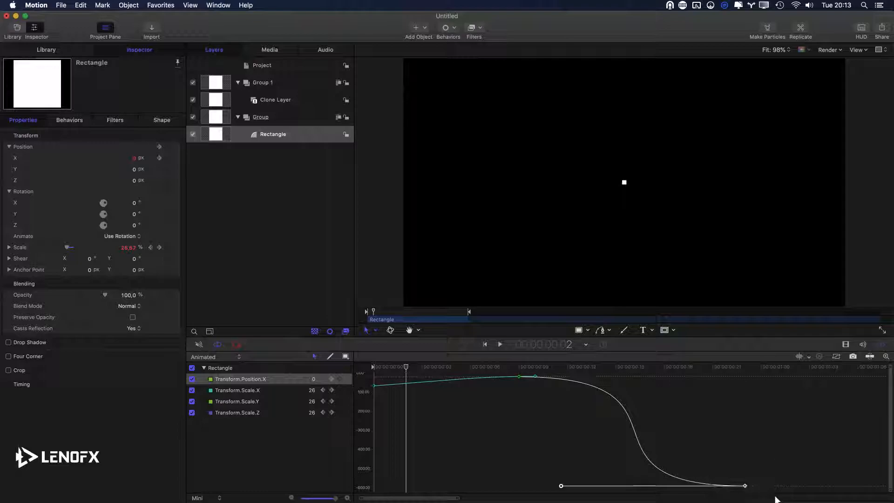
{"action": "key", "text": "alt+Right"}
{"action": "key", "text": "alt+Right"}
{"action": "key", "text": "alt+Right"}
{"action": "key", "text": "alt+Right"}
{"action": "key", "text": "alt+Right"}
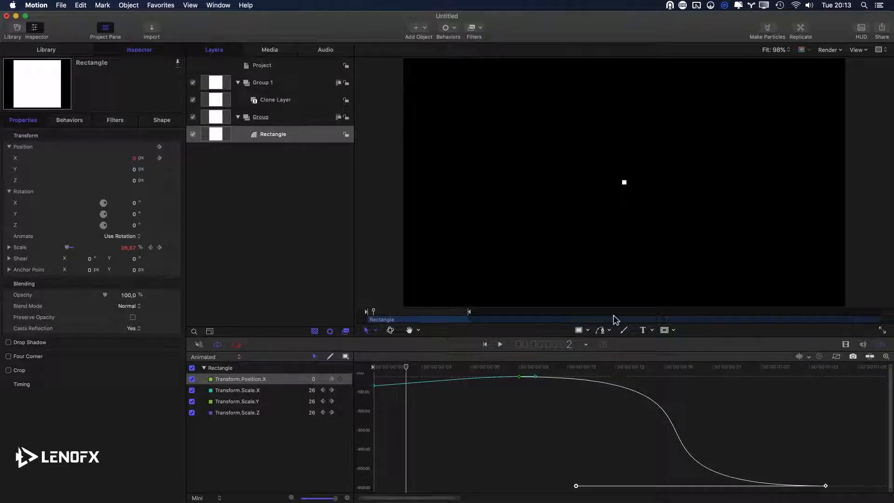
Shorten the easing handle of the first X position keyframe, preview the motion, and deselect the curve.
{"action": "left_click", "coordinate": [520, 377]}
{"action": "left_click_drag", "start_coordinate": [777, 377], "coordinate": [712, 379]}
{"action": "key", "text": "space"}
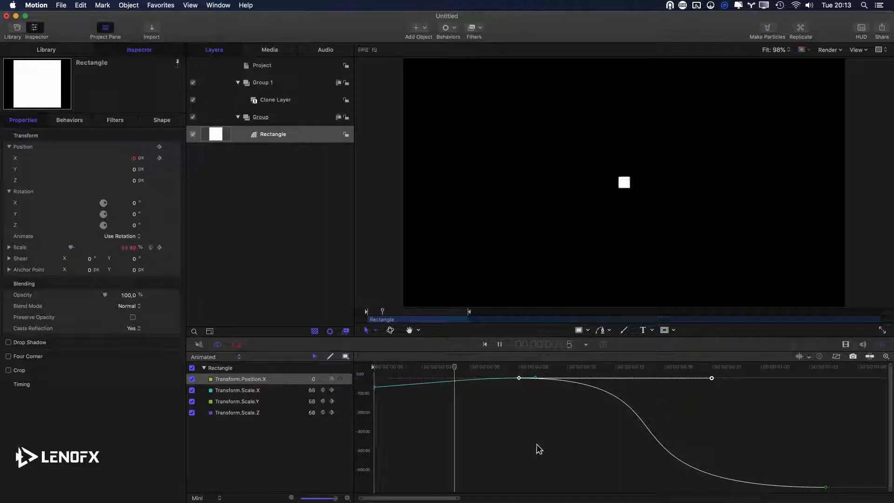
{"action": "key", "text": "space"}
{"action": "left_click", "coordinate": [568, 440]}
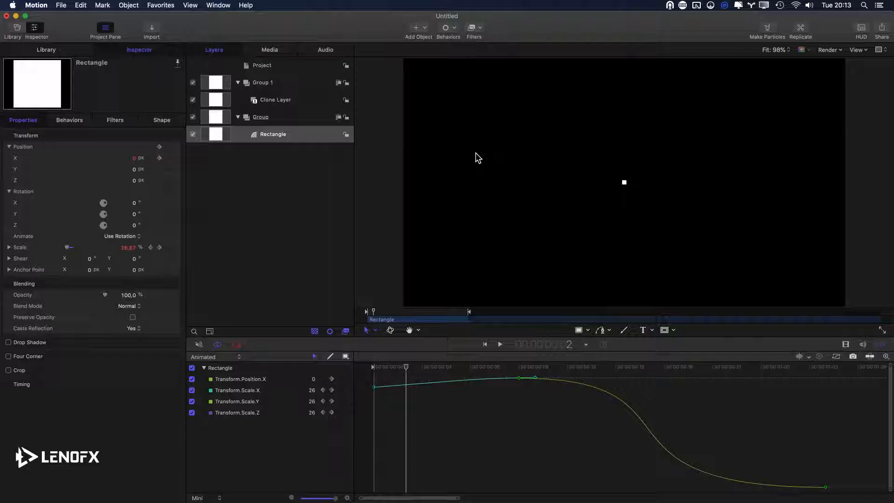
Delete the group holding the clone layer and play the remaining rectangle's animation from the start.
{"action": "left_click", "coordinate": [279, 101]}
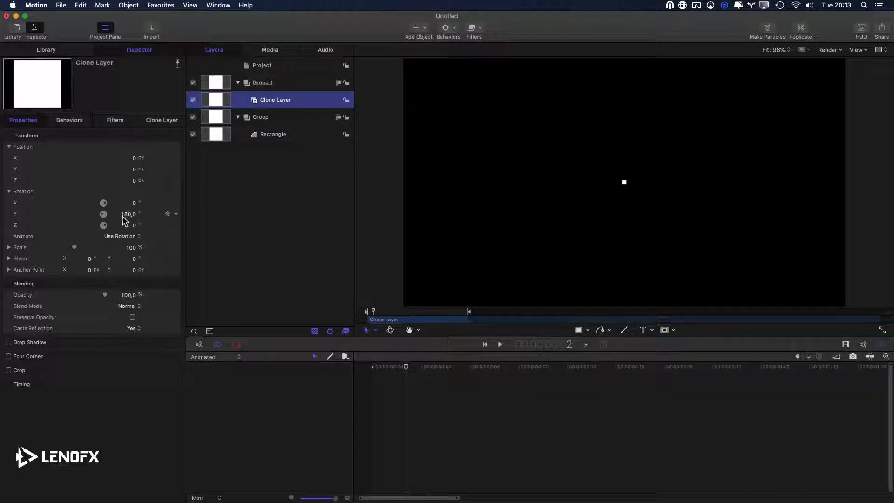
{"action": "left_click", "coordinate": [256, 138]}
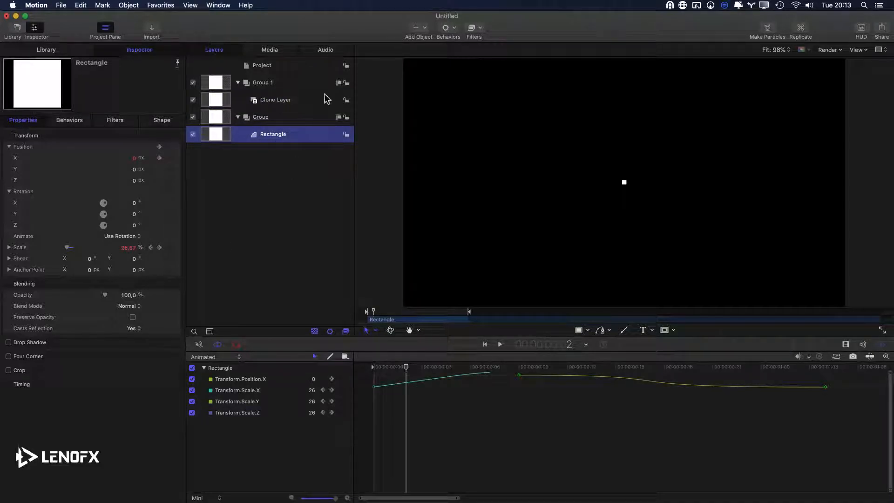
{"action": "left_click", "coordinate": [274, 85]}
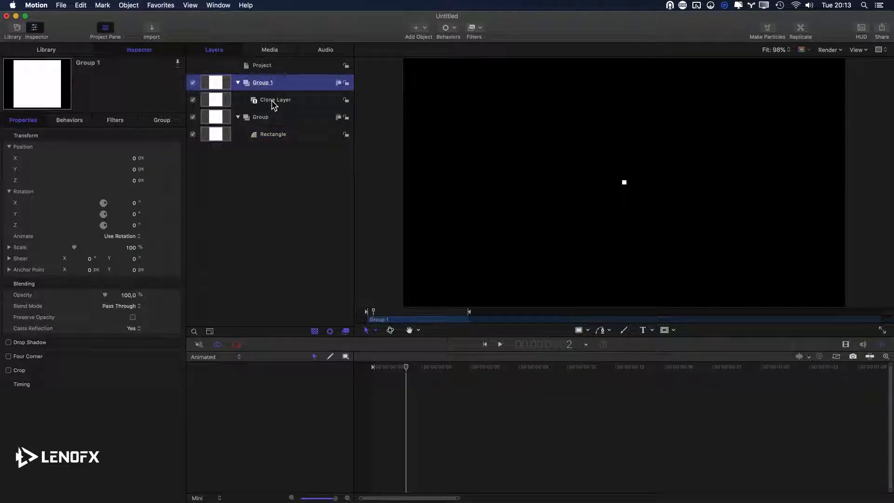
{"action": "key", "text": "Delete"}
{"action": "left_click_drag", "start_coordinate": [407, 367], "coordinate": [335, 366]}
{"action": "key", "text": "space"}
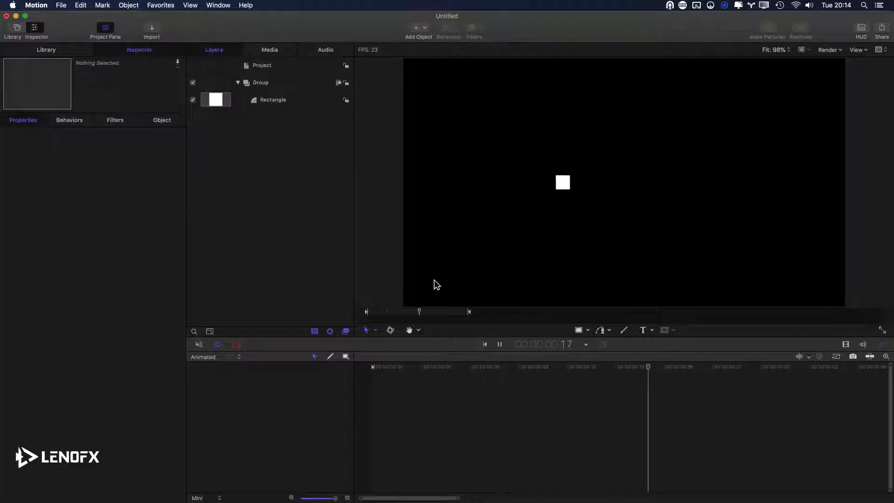
Clone the Rectangle layer inside its group.
{"action": "left_click", "coordinate": [277, 100]}
{"action": "left_click", "coordinate": [286, 87]}
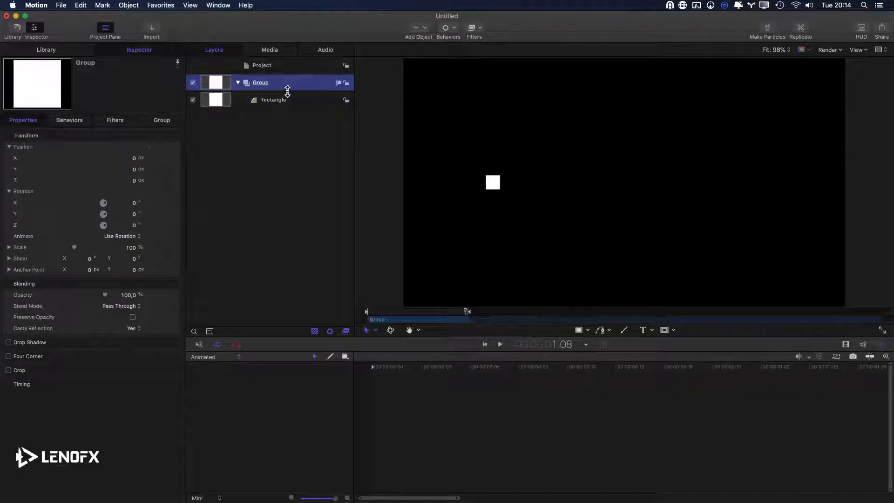
{"action": "left_click", "coordinate": [273, 102]}
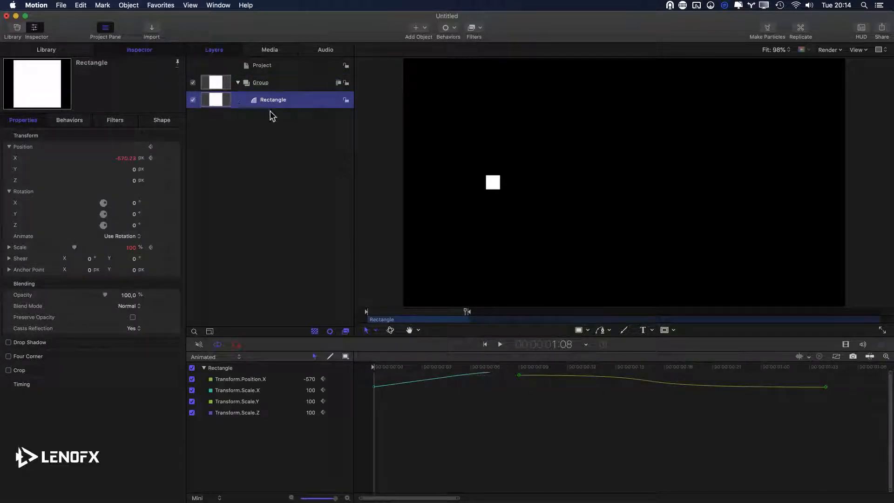
{"action": "key", "text": "k"}
{"action": "mouse_move", "coordinate": [273, 100]}
{"action": "left_mouse_down"}
{"action": "mouse_move", "coordinate": [251, 78]}
{"action": "mouse_move", "coordinate": [266, 103]}
{"action": "left_mouse_up"}
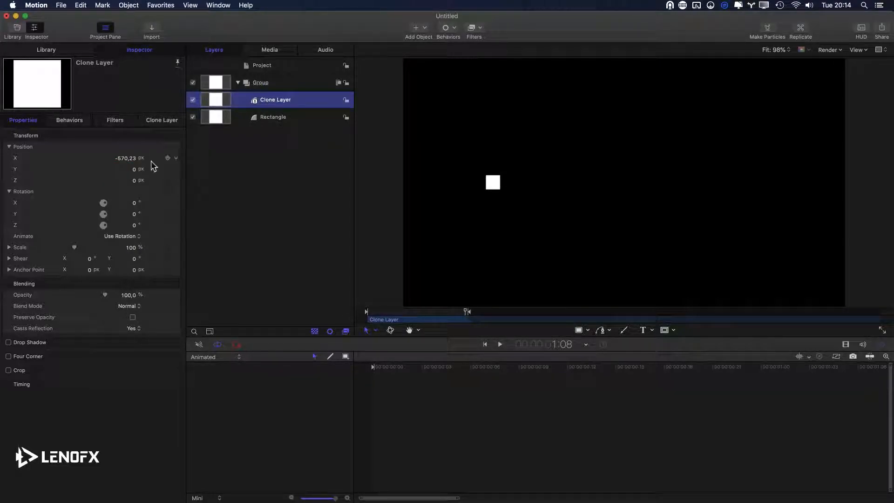
Add a Link parameter behavior to the clone layer's X position, with Rectangle as its source object.
{"action": "left_click", "coordinate": [175, 159]}
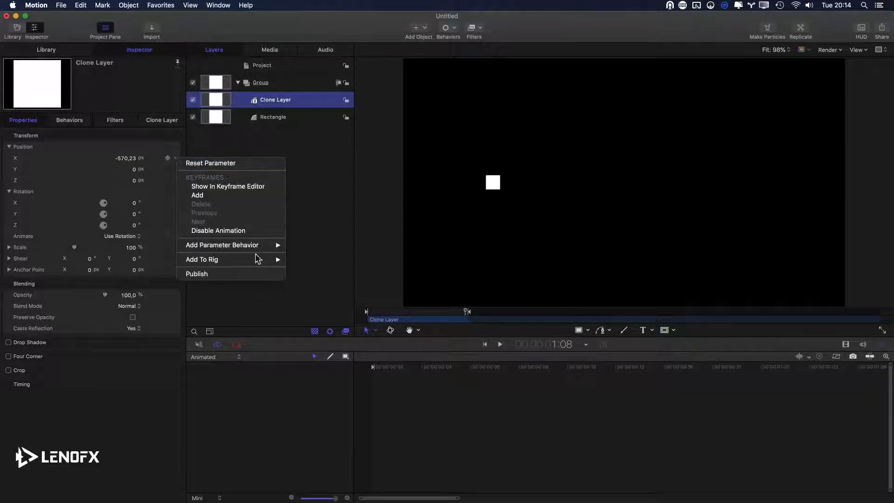
{"action": "mouse_move", "coordinate": [244, 249]}
{"action": "left_click", "coordinate": [170, 163]}
{"action": "left_click", "coordinate": [176, 159]}
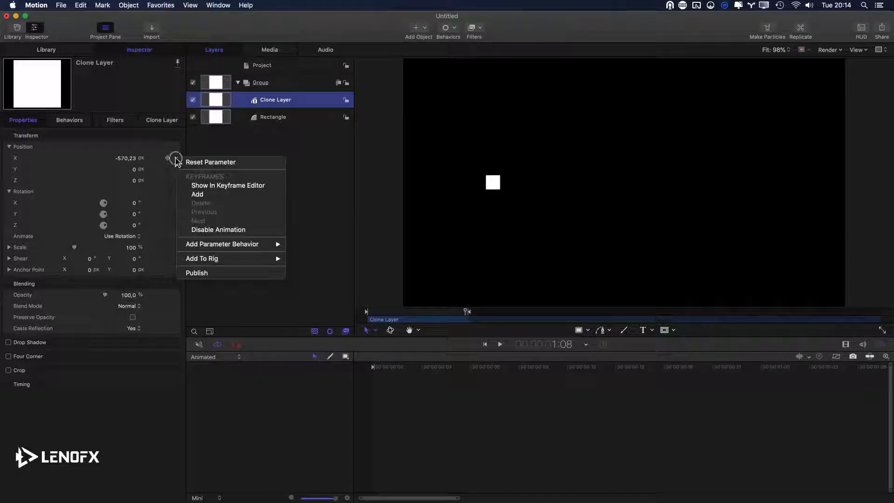
{"action": "mouse_move", "coordinate": [216, 249]}
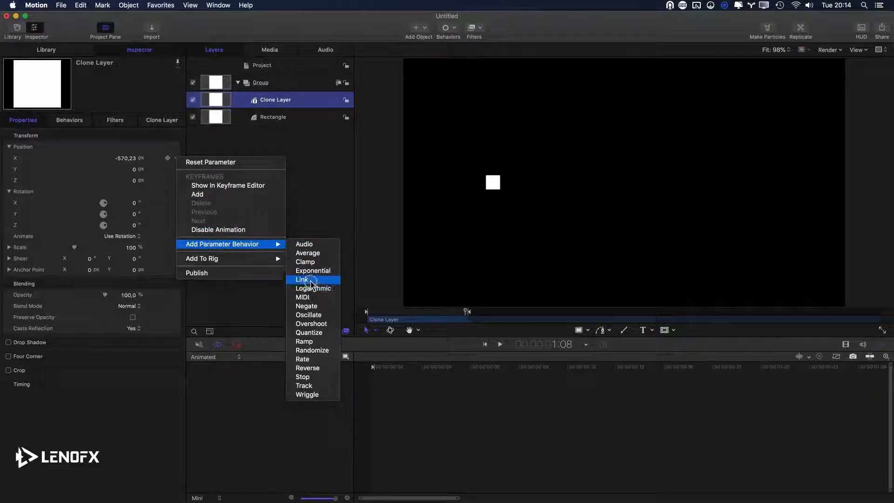
{"action": "left_click", "coordinate": [303, 279]}
{"action": "left_click_drag", "start_coordinate": [264, 132], "coordinate": [125, 154]}
Set the Link behavior's scale to -1.
{"action": "left_click", "coordinate": [131, 255]}
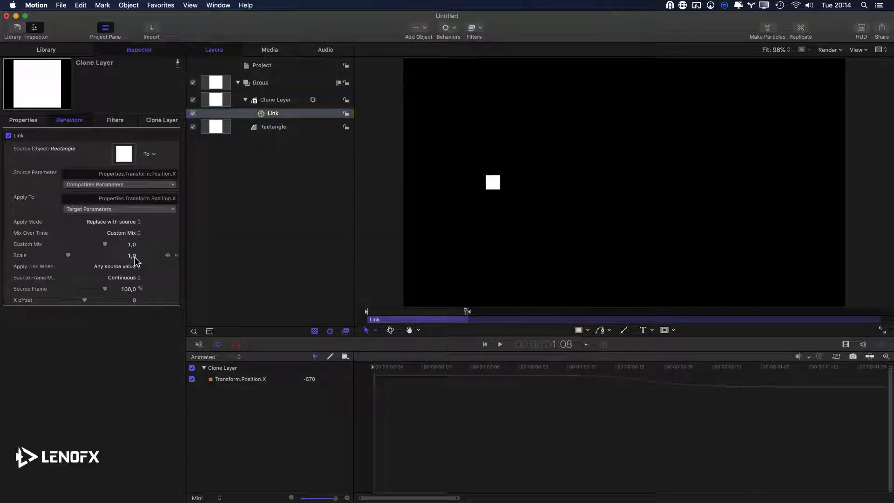
{"action": "type", "text": "-1"}
{"action": "key", "text": "Return"}
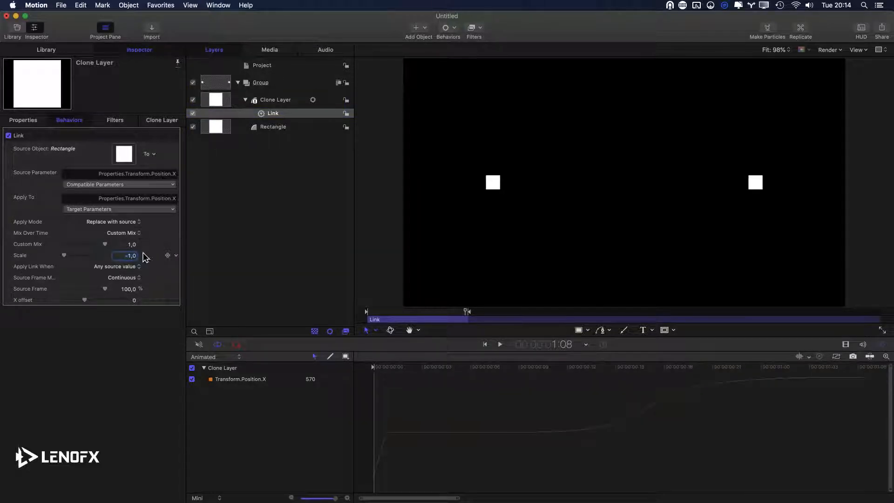
Play the linked animation and deselect all layers to watch both squares move.
{"action": "key", "text": "space"}
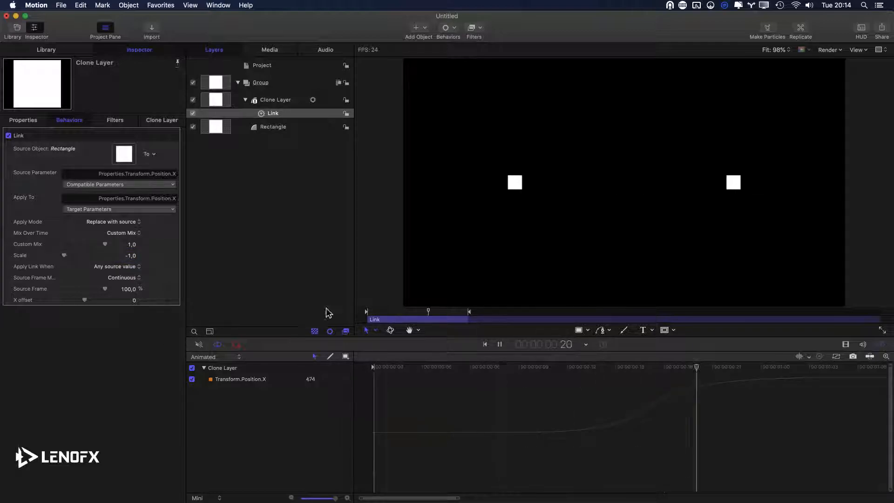
{"action": "key", "text": "space"}
{"action": "key", "text": "space"}
{"action": "left_click", "coordinate": [410, 210]}
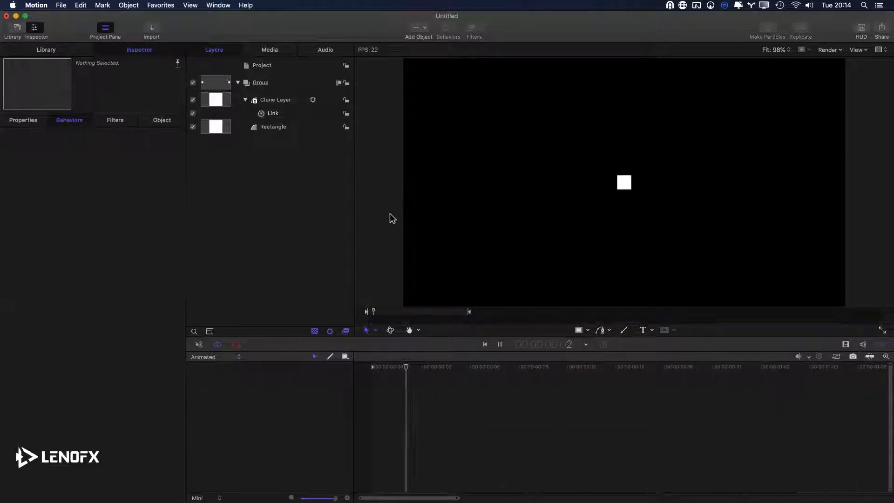
{"action": "key", "text": "space"}
{"action": "key", "text": "space"}
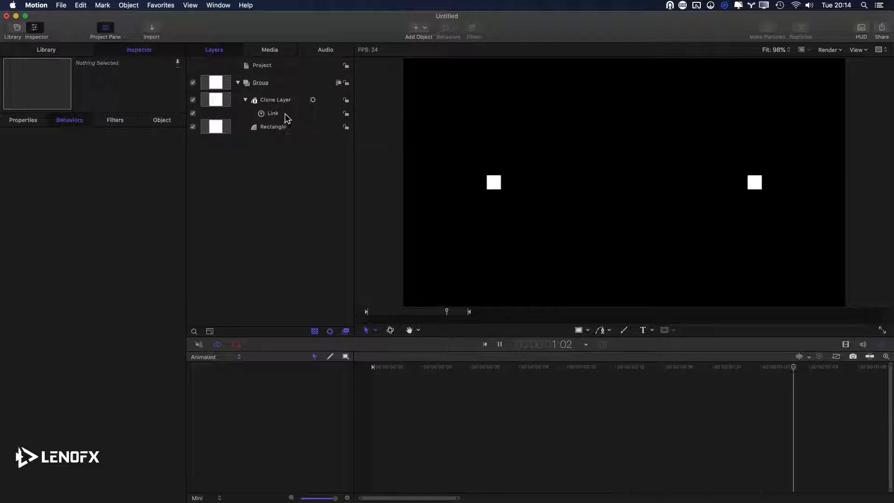
Stop playback and delete the clone layer together with its Link behavior.
{"action": "key", "text": "space"}
{"action": "left_click", "coordinate": [274, 101]}
{"action": "key", "text": "Delete"}
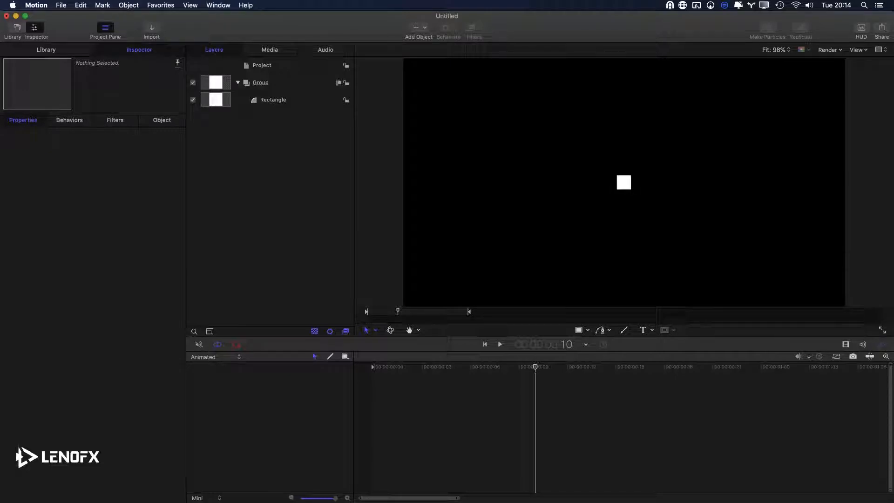
Add a drop zone to the group and fill it with the Pexels Videos 1110140 media from Finder.
{"action": "left_click", "coordinate": [293, 82]}
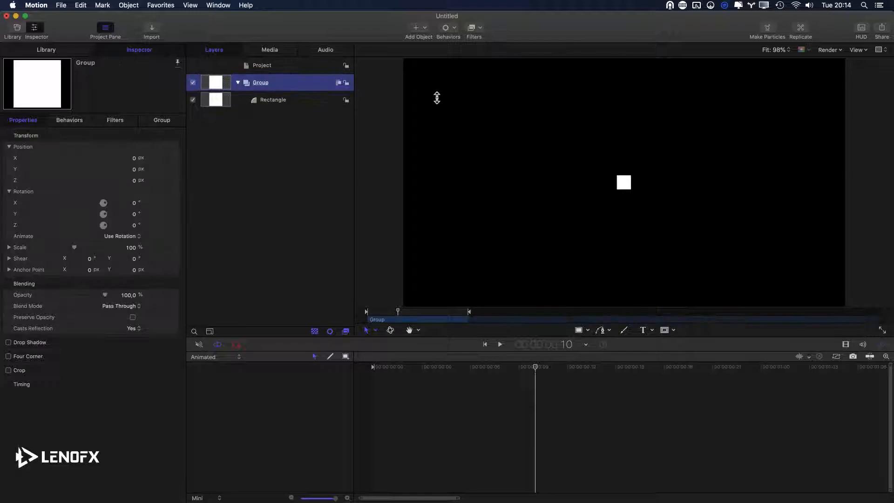
{"action": "left_click", "coordinate": [421, 32]}
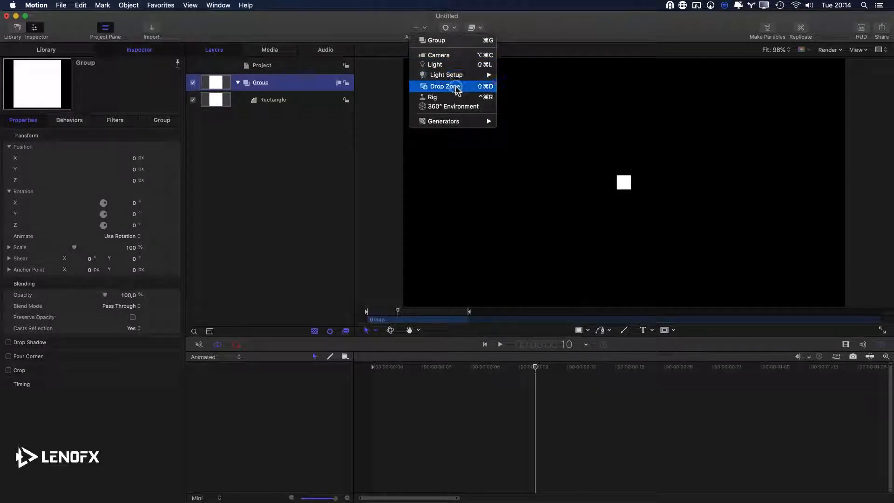
{"action": "left_click", "coordinate": [617, 232]}
{"action": "key", "text": "super+Tab"}
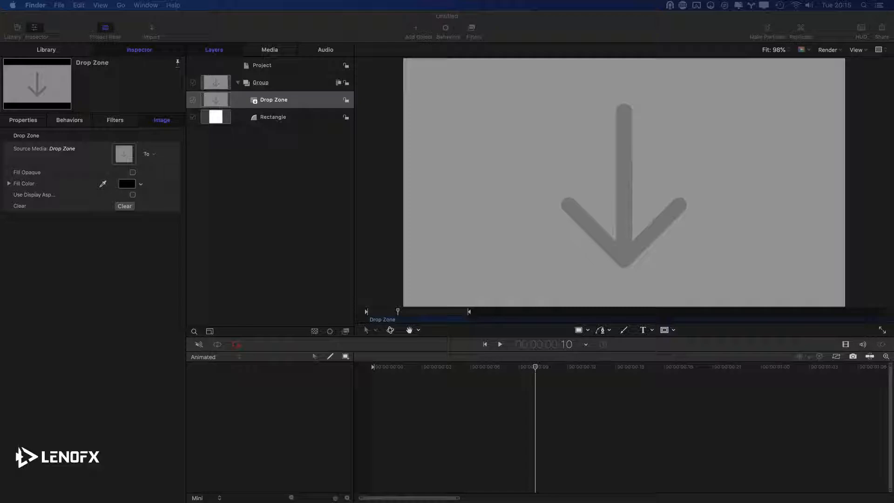
{"action": "left_click_drag", "start_coordinate": [368, 257], "coordinate": [528, 179]}
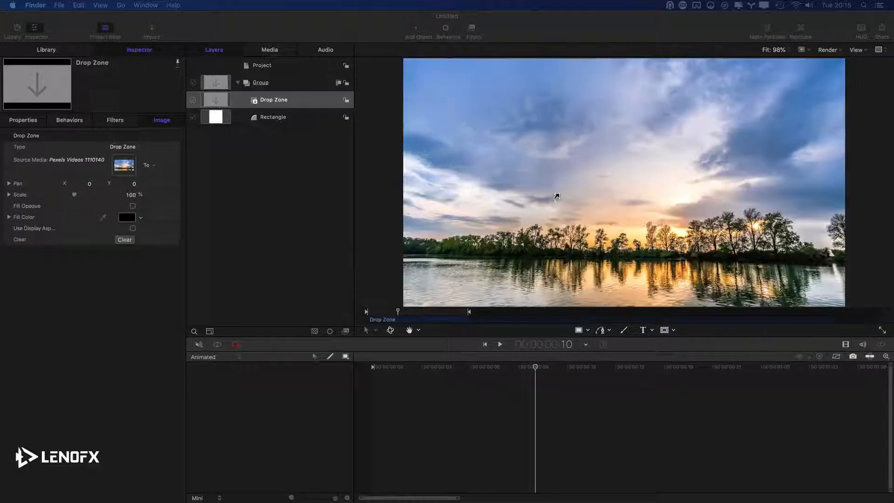
Scale the drop zone down to 32% and delete the Rectangle layer.
{"action": "left_click", "coordinate": [246, 103]}
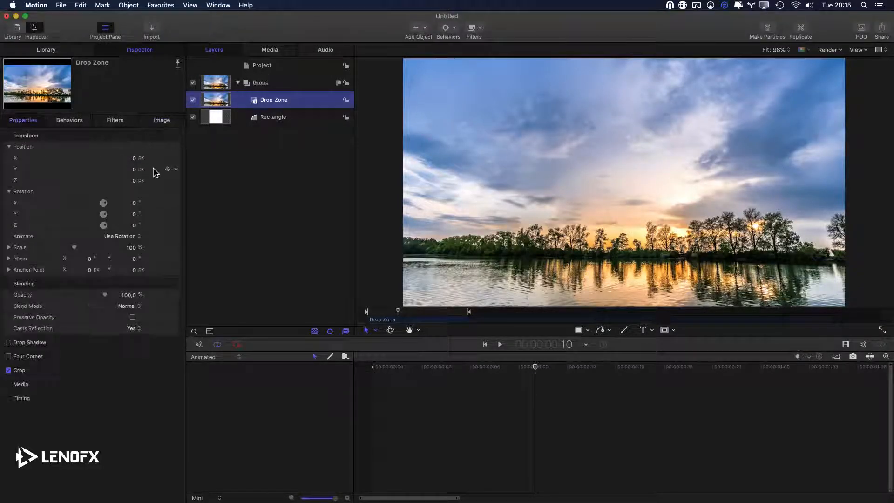
{"action": "left_click_drag", "start_coordinate": [134, 249], "coordinate": [129, 247]}
{"action": "left_click", "coordinate": [260, 117]}
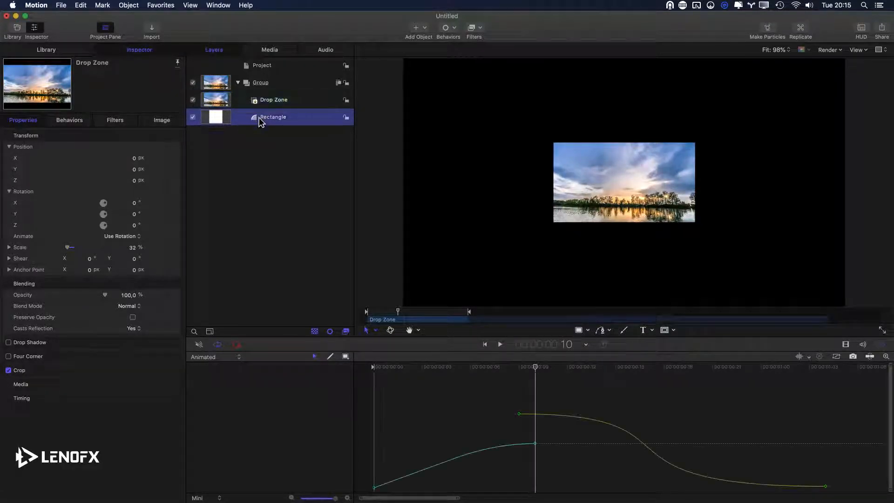
{"action": "key", "text": "Delete"}
Clone the group holding the drop zone and shift the drop zone's X position to about -292 px.
{"action": "left_click", "coordinate": [280, 99]}
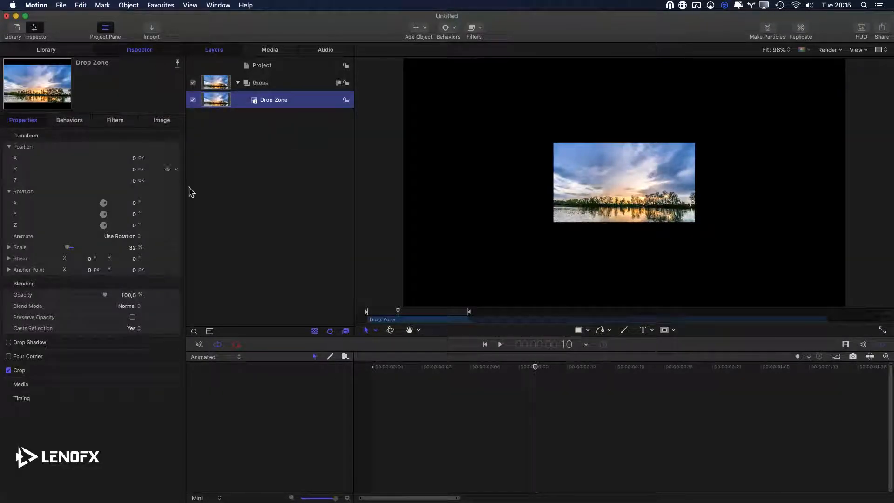
{"action": "left_click", "coordinate": [279, 85]}
{"action": "key", "text": "k"}
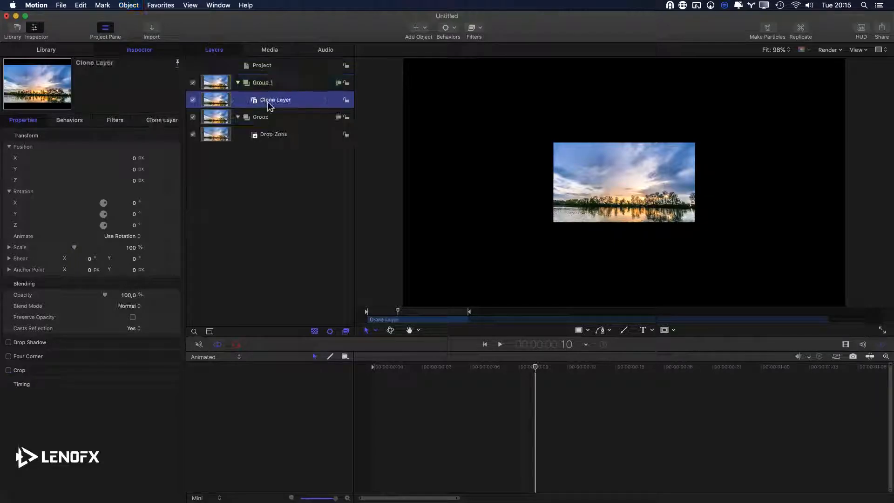
{"action": "left_click", "coordinate": [264, 137]}
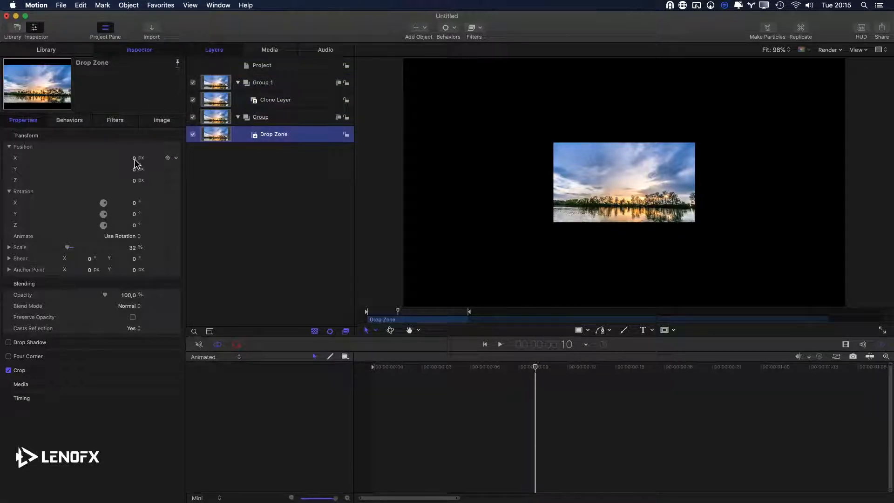
{"action": "left_click_drag", "start_coordinate": [135, 161], "coordinate": [133, 160]}
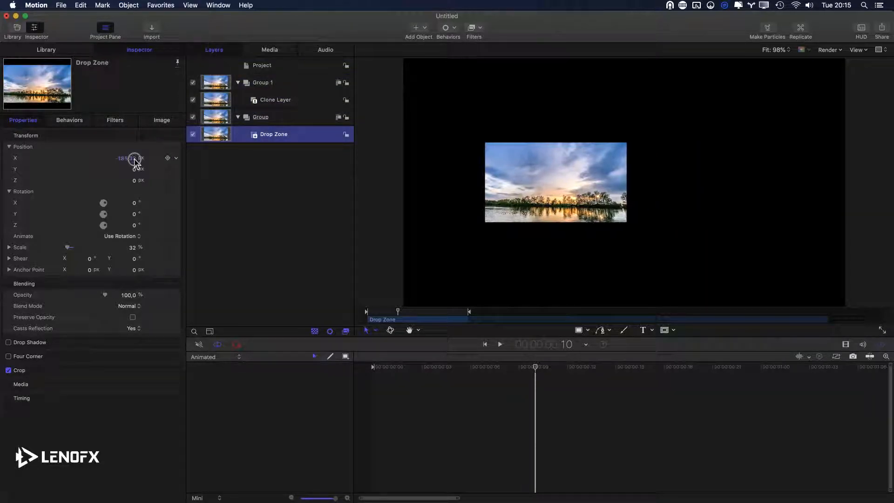
Set the clone layer's Y rotation to 180°.
{"action": "left_click", "coordinate": [274, 100]}
{"action": "left_click", "coordinate": [133, 214]}
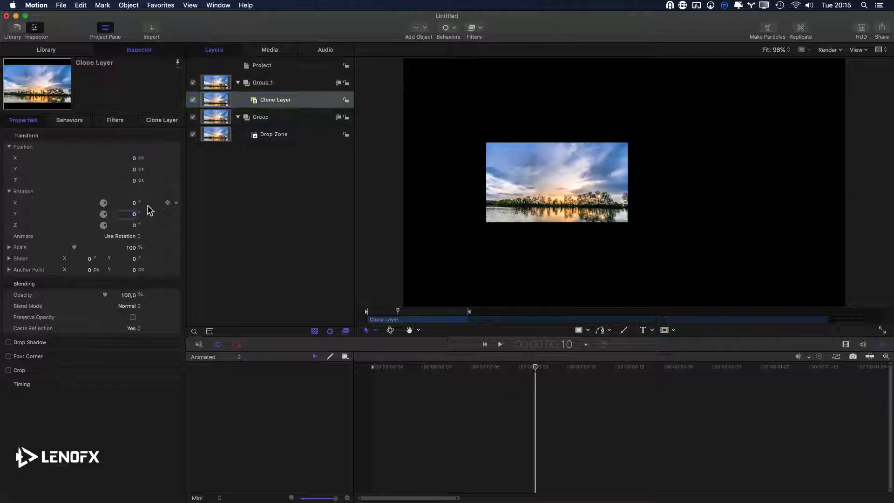
{"action": "type", "text": "180"}
{"action": "key", "text": "Return"}
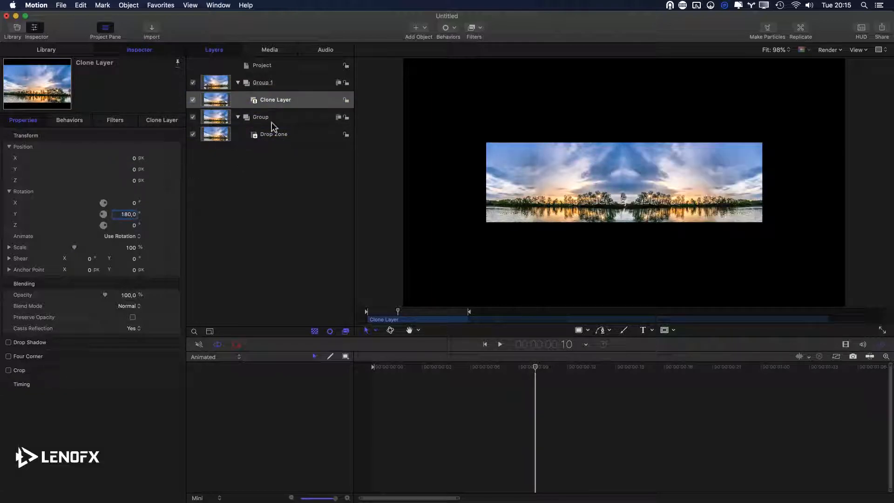
Move the drop zone's X position to -382.5 px and preview the mirrored pair.
{"action": "left_click", "coordinate": [257, 139]}
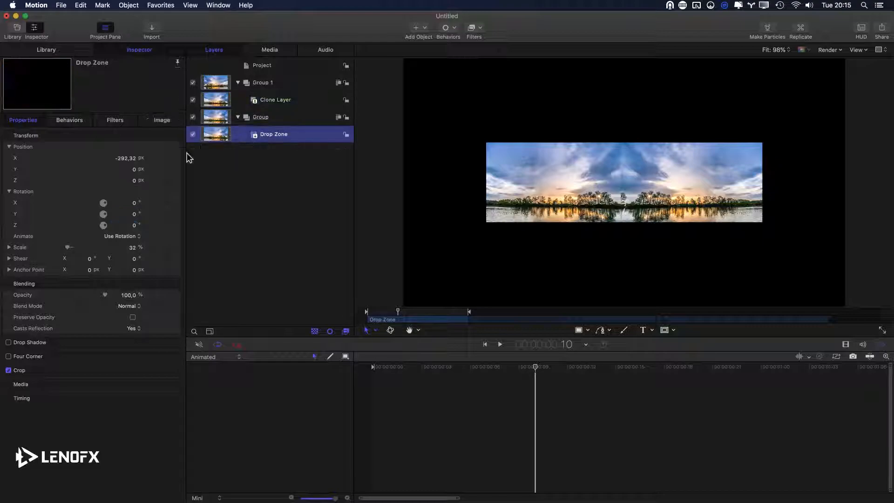
{"action": "left_click_drag", "start_coordinate": [132, 158], "coordinate": [130, 156]}
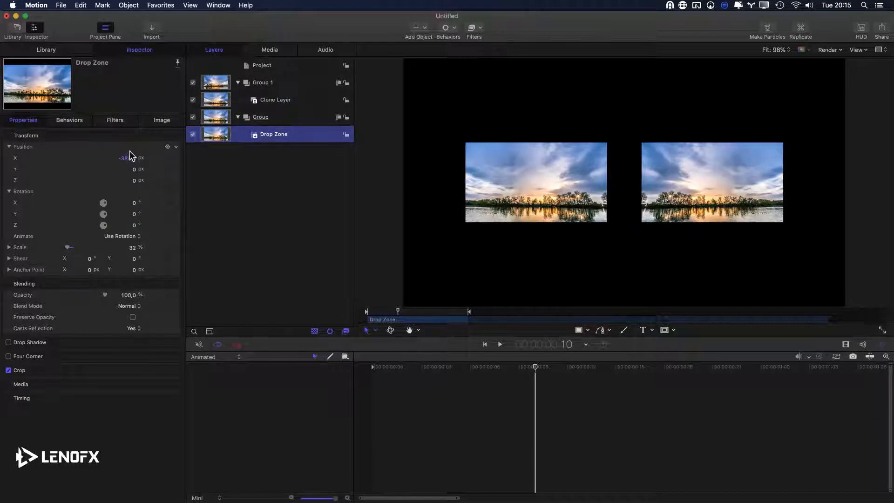
{"action": "key", "text": "space"}
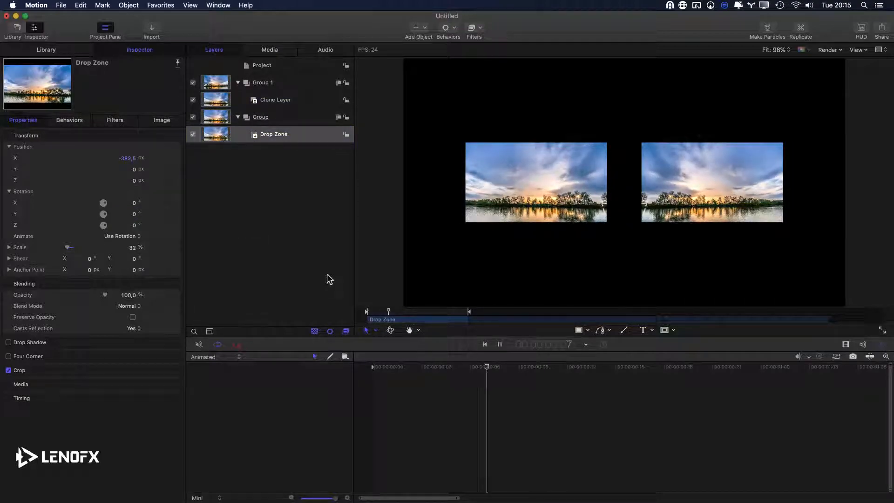
{"action": "key", "text": "space"}
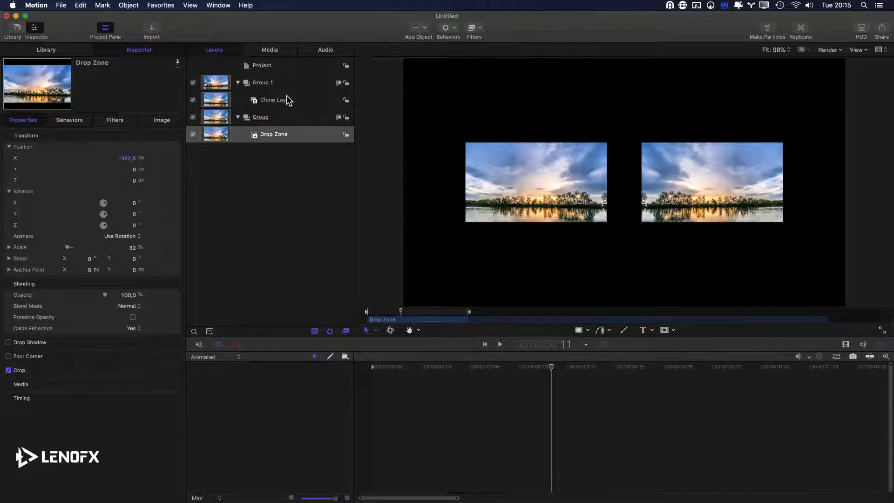
Clone the drop zone and place the clone in a new group above the other groups.
{"action": "left_click", "coordinate": [283, 86]}
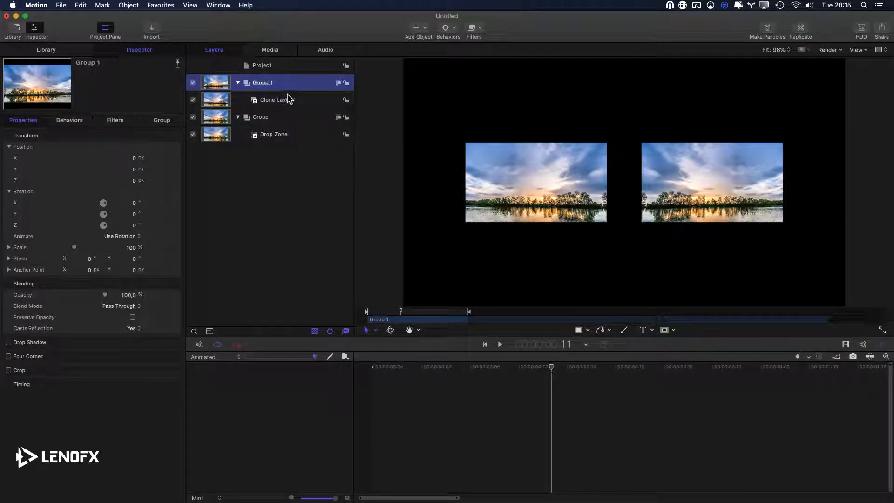
{"action": "left_click", "coordinate": [273, 140]}
{"action": "key", "text": "k"}
{"action": "left_click_drag", "start_coordinate": [274, 136], "coordinate": [242, 69]}
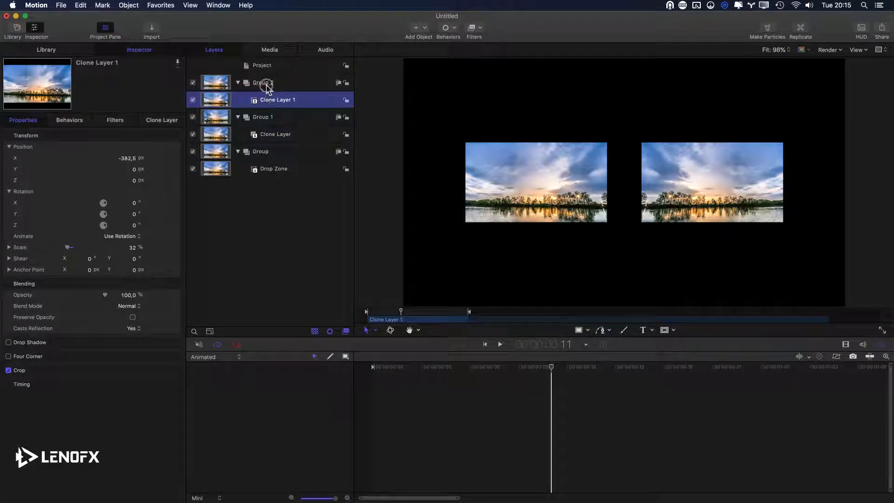
Rename the new group as "background" and send it beneath the other groups.
{"action": "left_click", "coordinate": [268, 82]}
{"action": "left_click", "coordinate": [269, 82]}
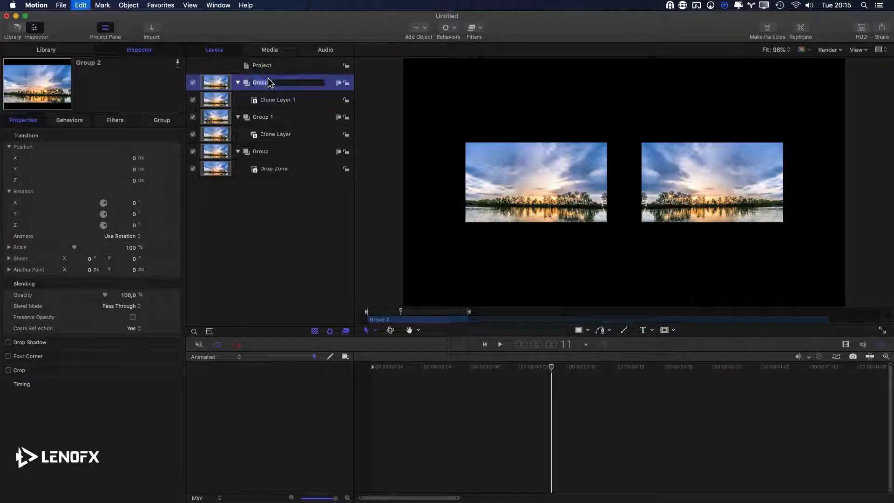
{"action": "type", "text": "background"}
{"action": "key", "text": "Return"}
{"action": "key", "text": "super+bracketleft"}
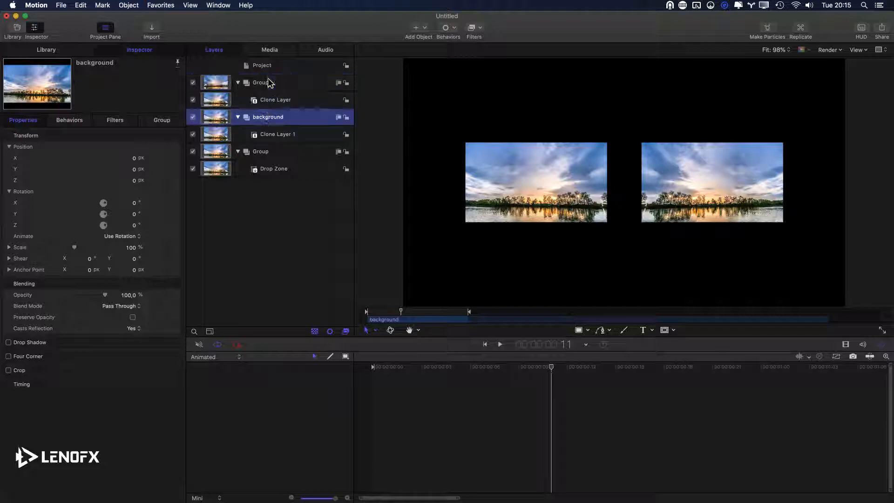
{"action": "key", "text": "super+bracketleft"}
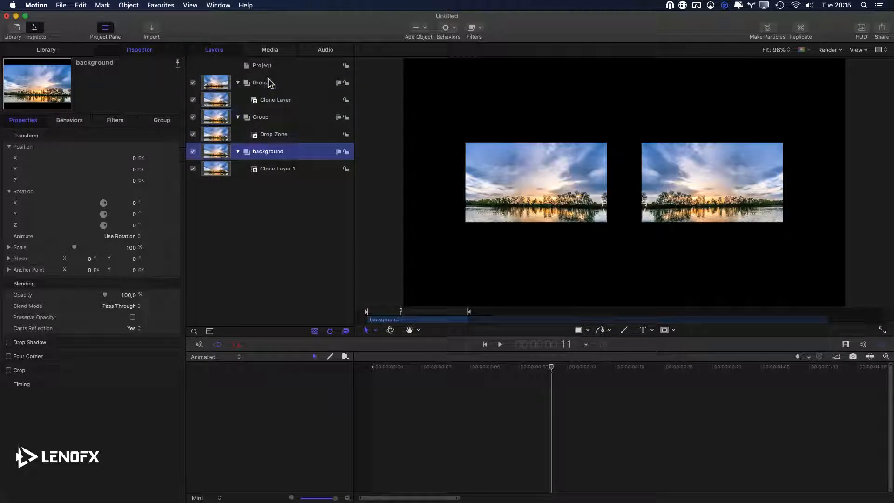
Set the background clone's scale to 100% and its X position to 0 px.
{"action": "left_click", "coordinate": [275, 170]}
{"action": "left_click_drag", "start_coordinate": [130, 248], "coordinate": [136, 249]}
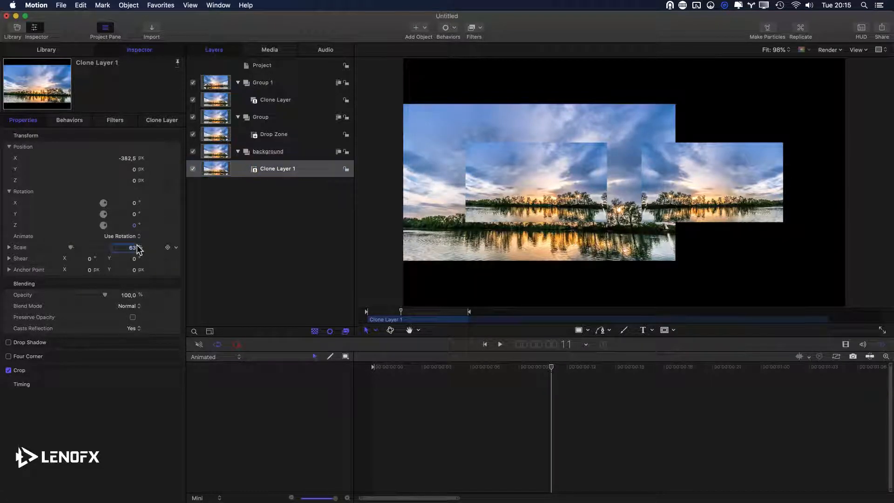
{"action": "key", "text": "Return"}
{"action": "left_click", "coordinate": [128, 158]}
{"action": "type", "text": "0"}
{"action": "key", "text": "Return"}
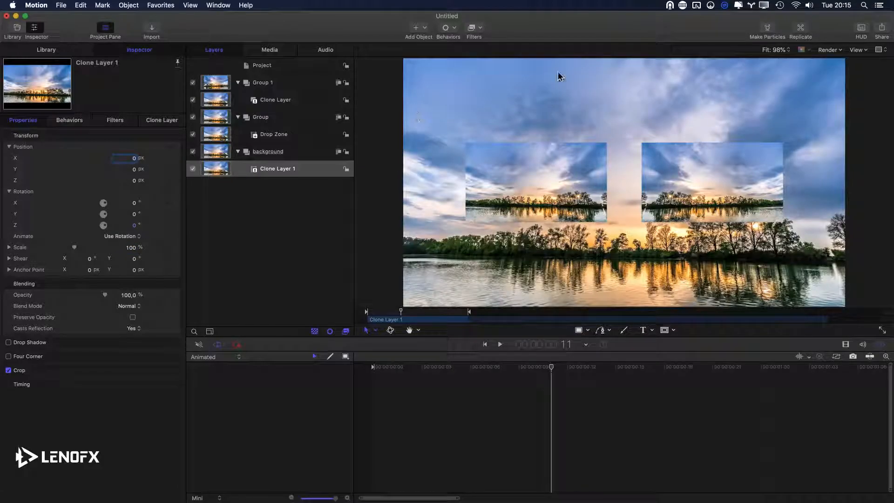
Apply a Gaussian Blur filter to the background clone layer and raise its amount to 151.
{"action": "left_click", "coordinate": [473, 27]}
{"action": "mouse_move", "coordinate": [486, 65]}
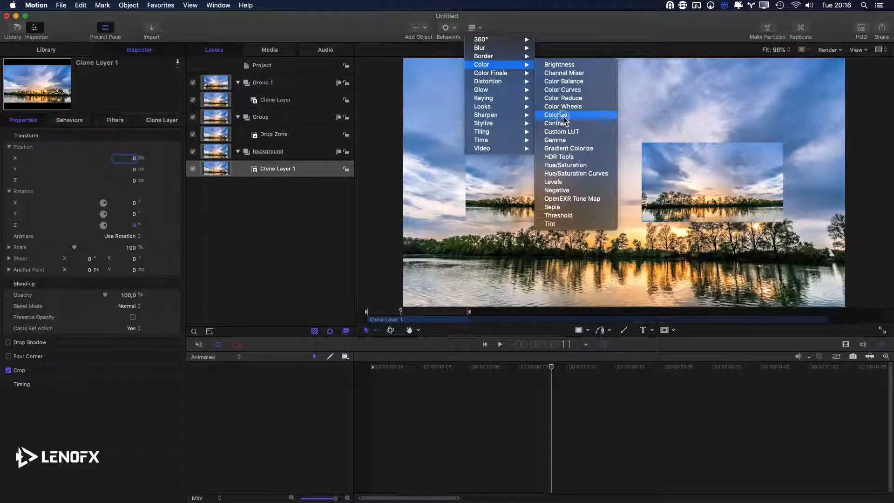
{"action": "mouse_move", "coordinate": [494, 48]}
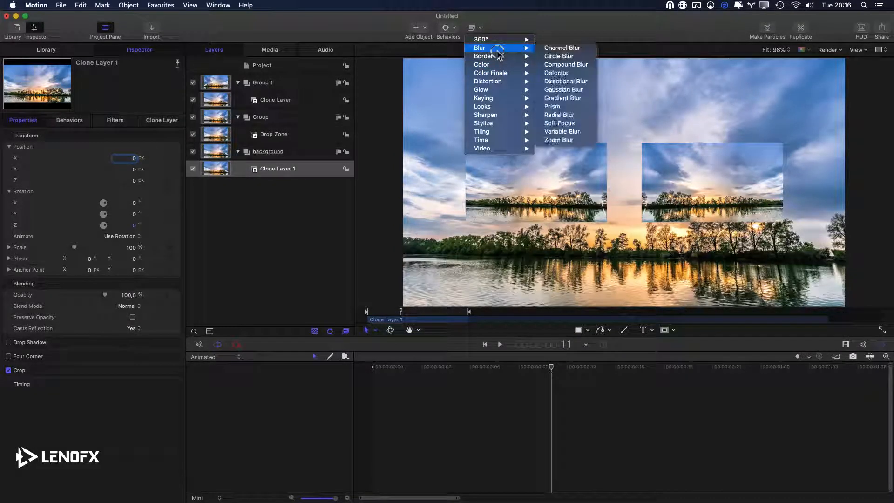
{"action": "left_click", "coordinate": [559, 90]}
{"action": "left_click_drag", "start_coordinate": [131, 148], "coordinate": [130, 192]}
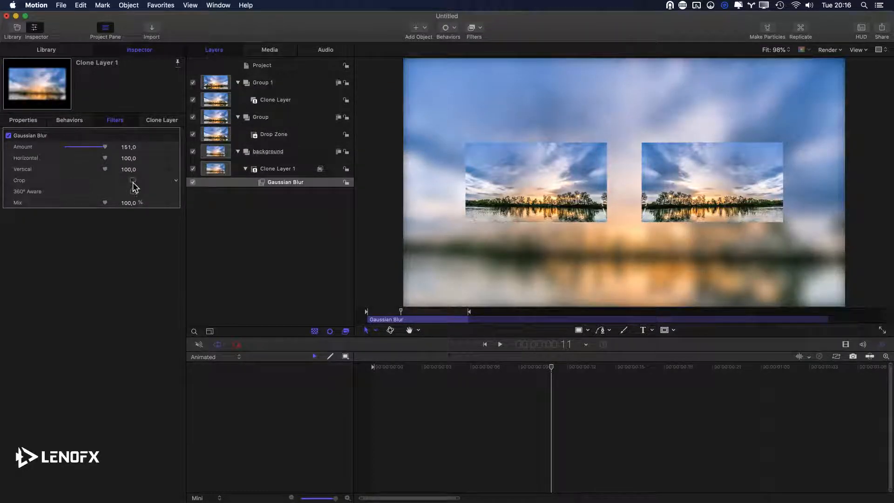
Compare the blurred background's edges with Crop off and on, keep Crop enabled, and set the blur amount to 105.6.
{"action": "left_click", "coordinate": [132, 181]}
{"action": "left_click", "coordinate": [132, 180]}
{"action": "left_click", "coordinate": [132, 180]}
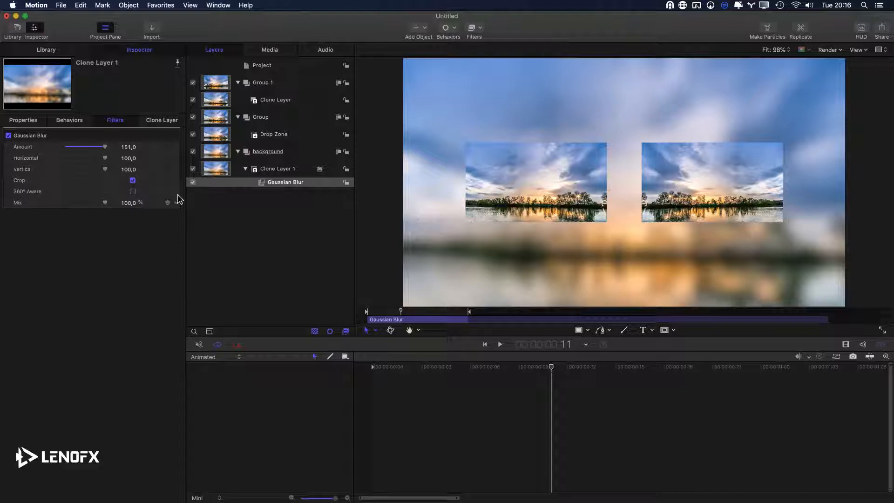
{"action": "left_click", "coordinate": [133, 181]}
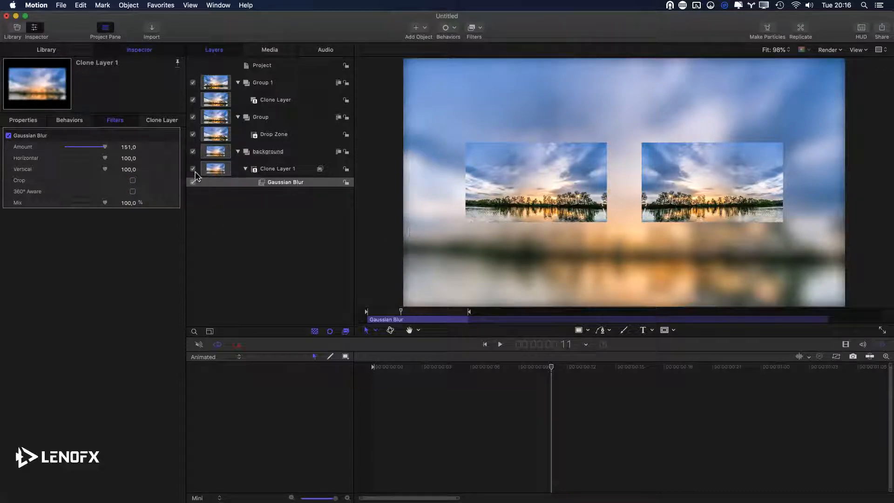
{"action": "left_click", "coordinate": [133, 181]}
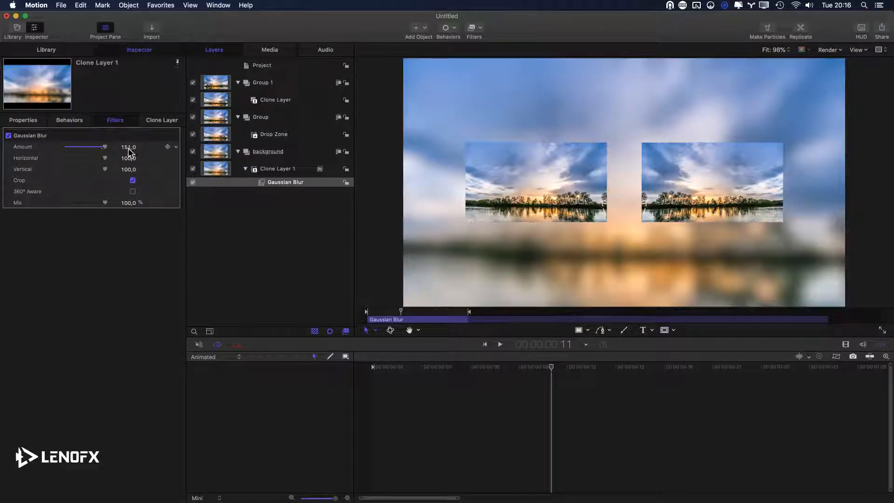
{"action": "left_click_drag", "start_coordinate": [129, 152], "coordinate": [124, 162]}
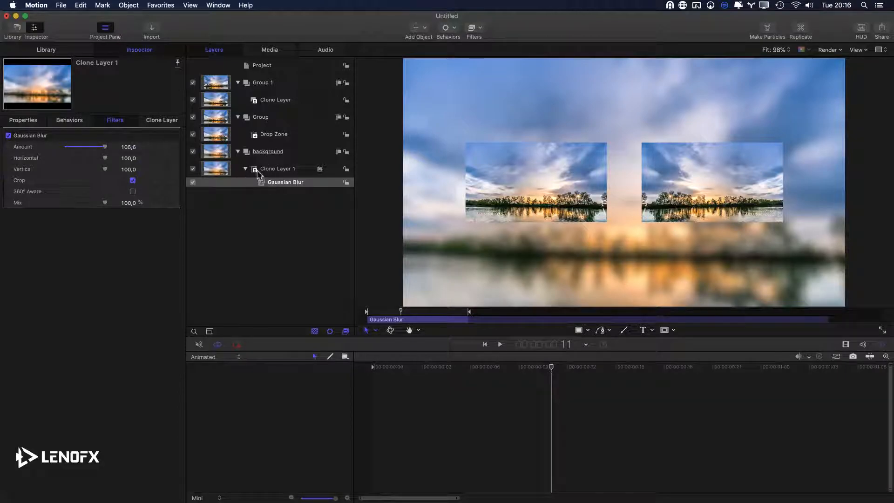
Try a drop shadow on the drop zone with opacity 100%, blur 29 and distance 83, and disable it again.
{"action": "left_click", "coordinate": [272, 135]}
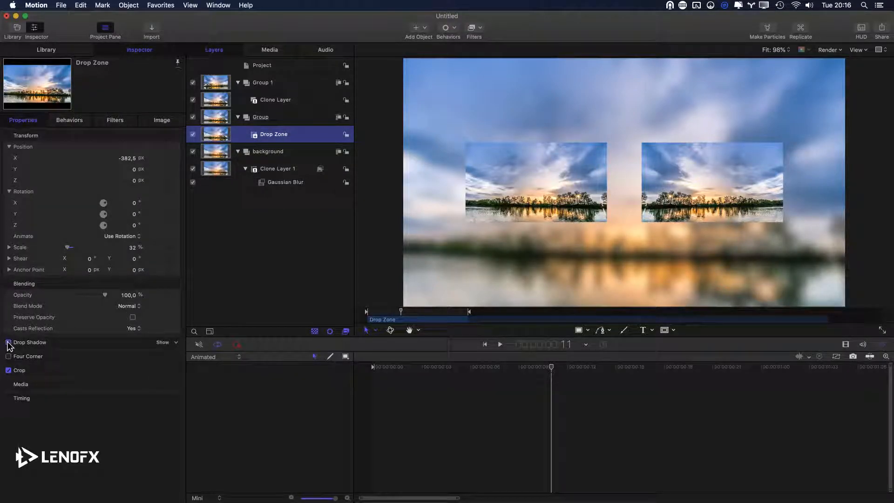
{"action": "left_click", "coordinate": [163, 342]}
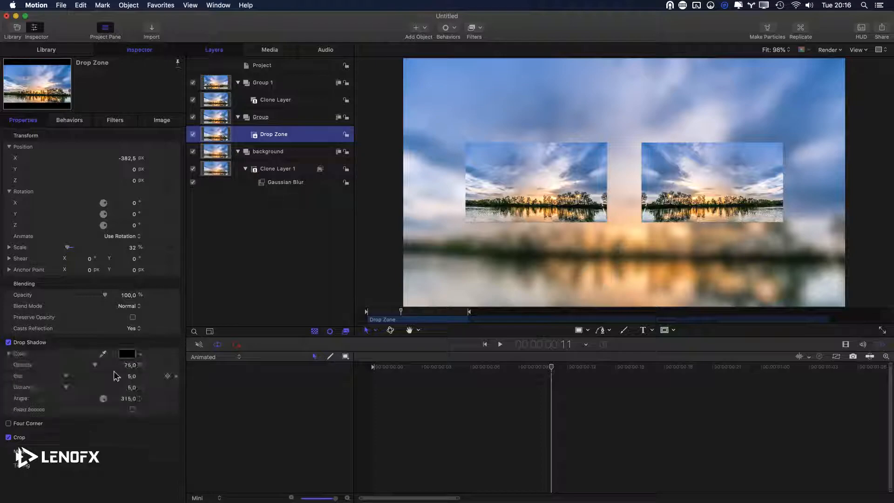
{"action": "left_click_drag", "start_coordinate": [95, 365], "coordinate": [98, 391]}
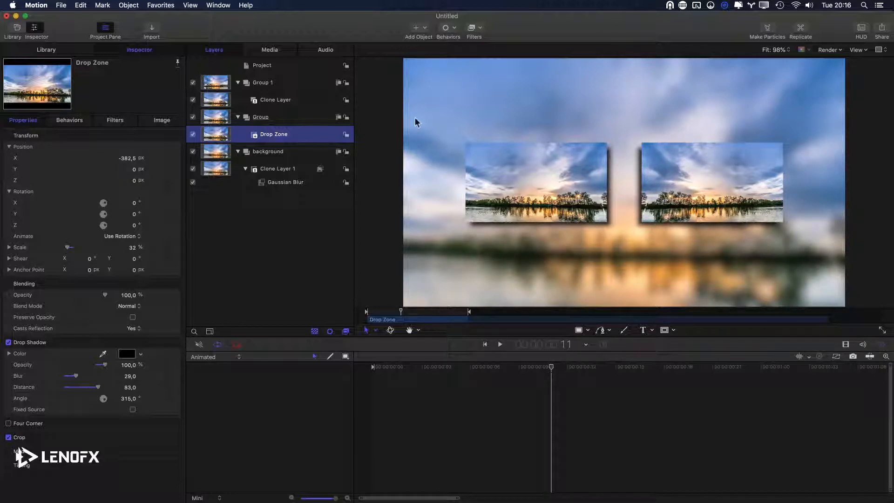
{"action": "left_click", "coordinate": [8, 342]}
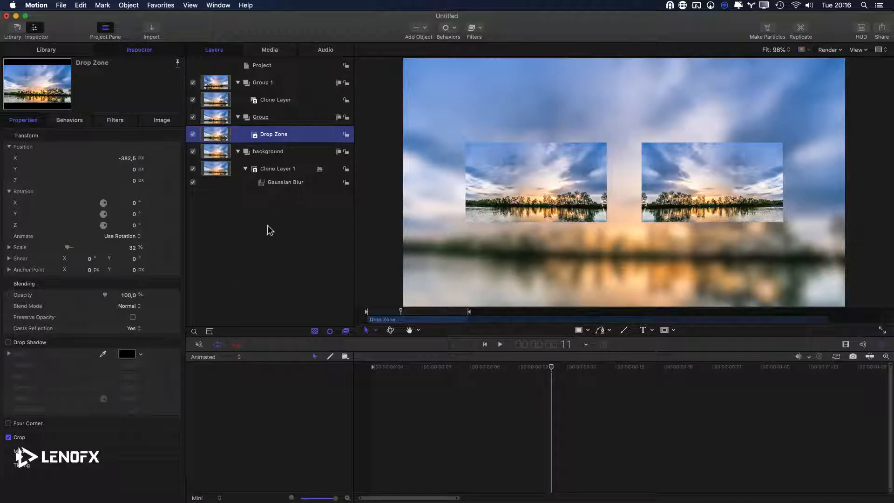
Combine the drop zone's group and the mirrored clone's group into one new parent group above the background.
{"action": "left_click", "coordinate": [239, 83]}
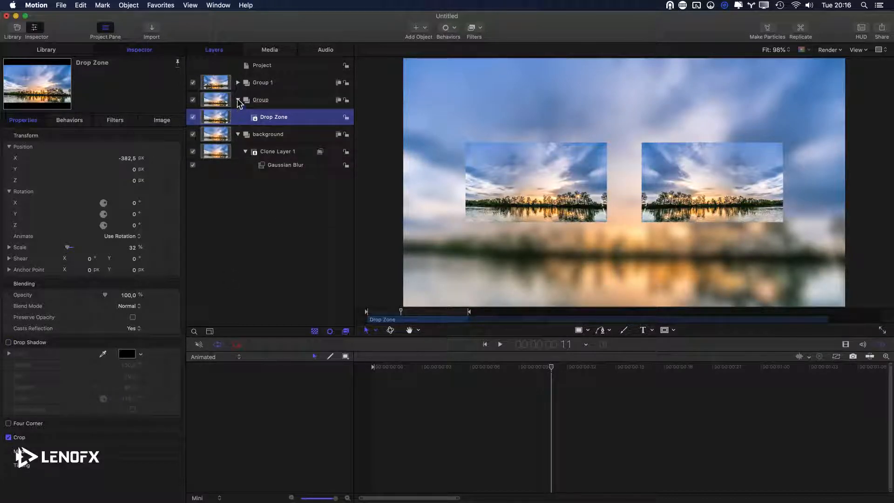
{"action": "left_click", "coordinate": [237, 99]}
{"action": "left_click", "coordinate": [261, 81]}
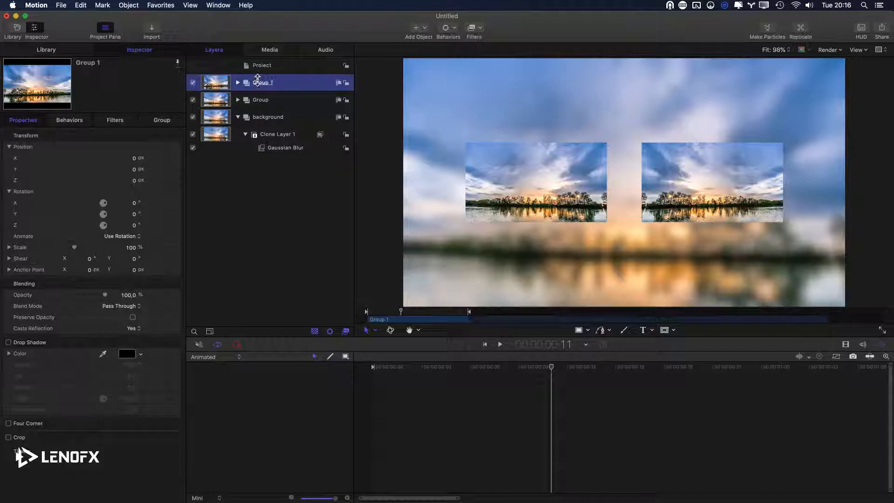
{"action": "left_click", "coordinate": [263, 99], "text": "shift"}
{"action": "left_click_drag", "start_coordinate": [265, 100], "coordinate": [303, 84]}
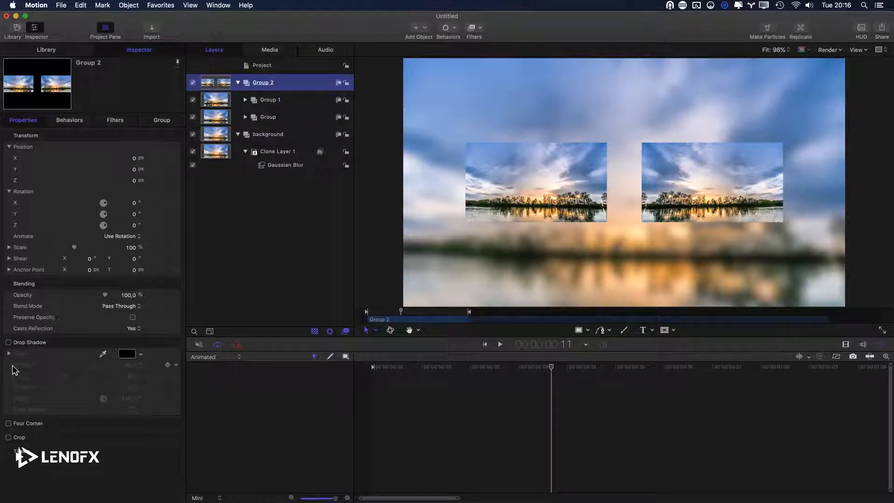
Enable a drop shadow on the new parent group with opacity 73.37%, blur 38 and distance 32, and preview playback.
{"action": "left_click", "coordinate": [9, 343]}
{"action": "mouse_move", "coordinate": [72, 376]}
{"action": "left_mouse_down"}
{"action": "mouse_move", "coordinate": [112, 366]}
{"action": "mouse_move", "coordinate": [81, 387]}
{"action": "left_mouse_up"}
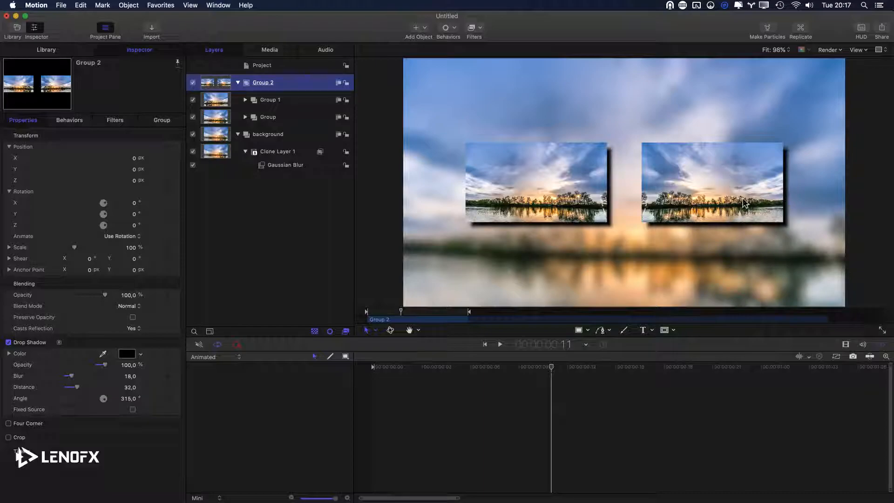
{"action": "left_click_drag", "start_coordinate": [71, 376], "coordinate": [94, 367]}
{"action": "key", "text": "space"}
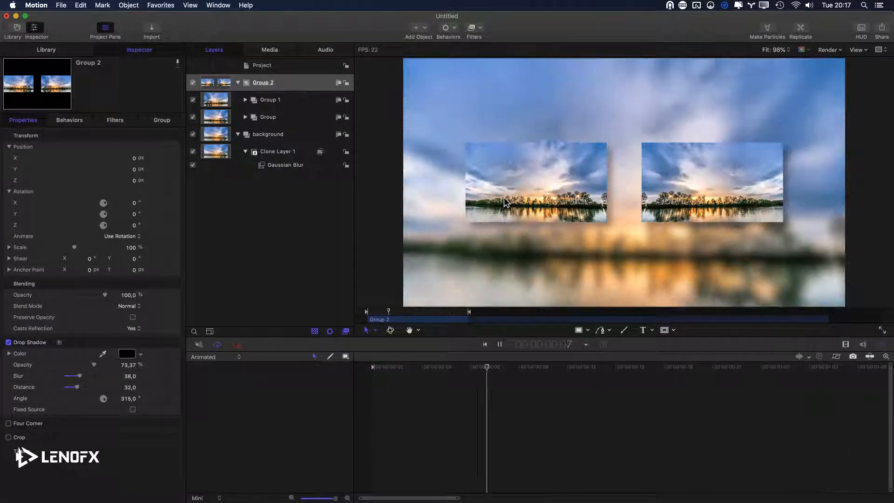
{"action": "key", "text": "space"}
Set the Y rotation of the clone layer inside Group 1 to 0°.
{"action": "left_click", "coordinate": [274, 105]}
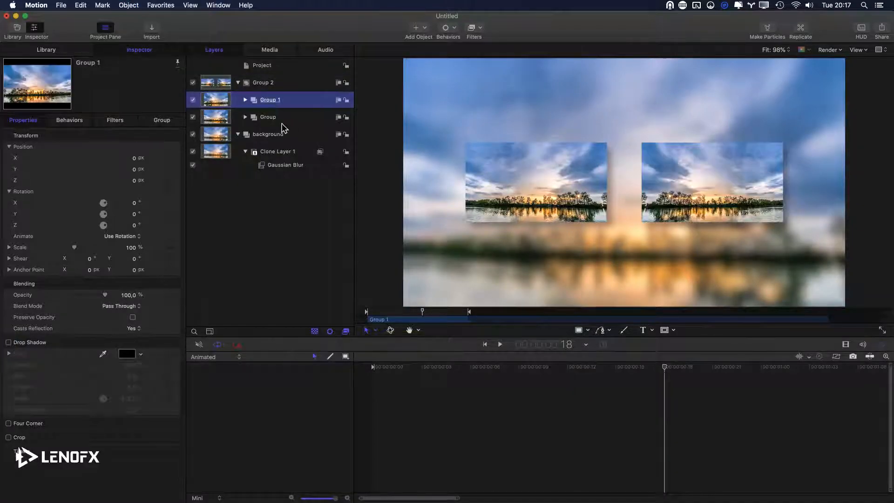
{"action": "left_click", "coordinate": [245, 99]}
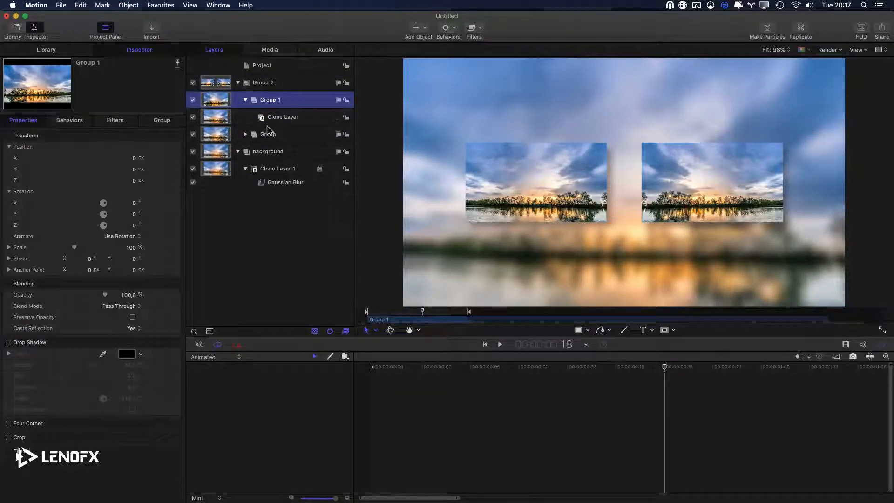
{"action": "left_click", "coordinate": [272, 117]}
{"action": "left_click", "coordinate": [131, 214]}
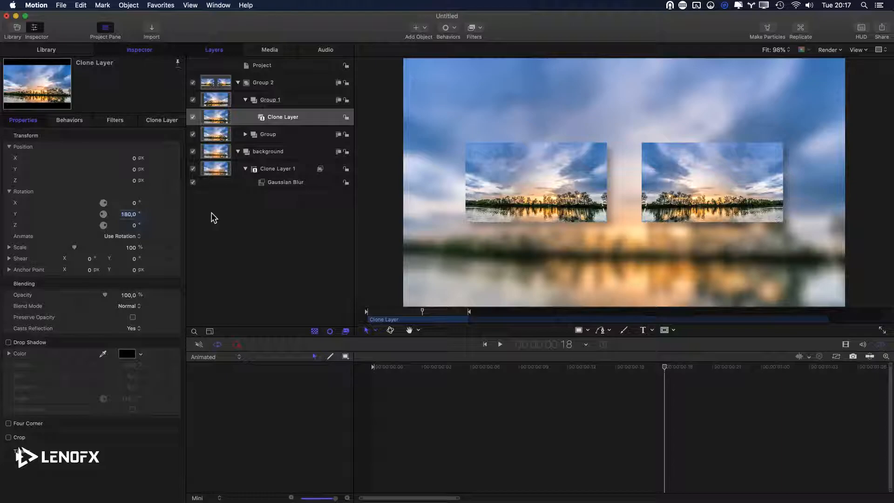
{"action": "type", "text": "0"}
{"action": "key", "text": "Return"}
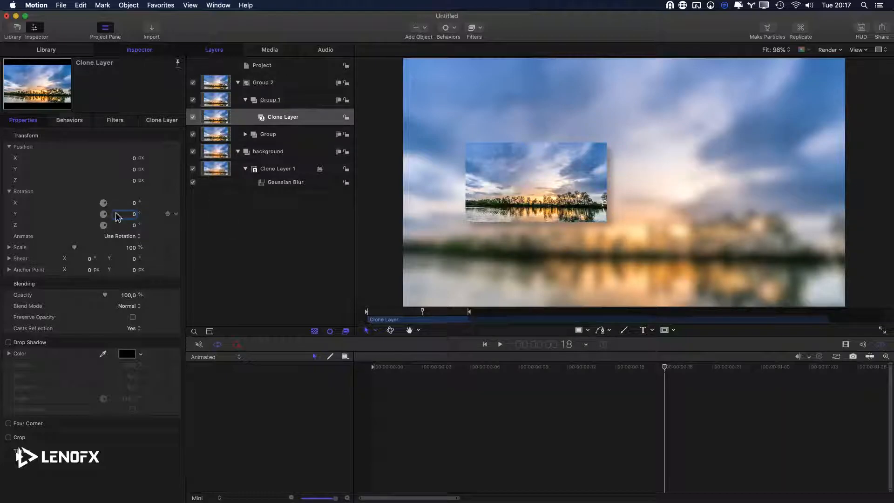
Delete Group 1 with its clone layer and reset the drop zone's X position.
{"action": "left_click", "coordinate": [245, 134]}
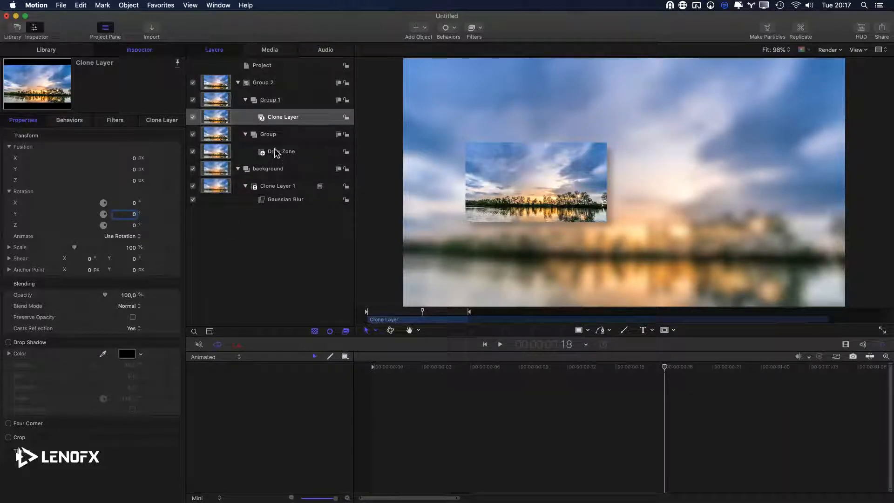
{"action": "left_click", "coordinate": [267, 100]}
{"action": "key", "text": "Delete"}
{"action": "left_click", "coordinate": [281, 119]}
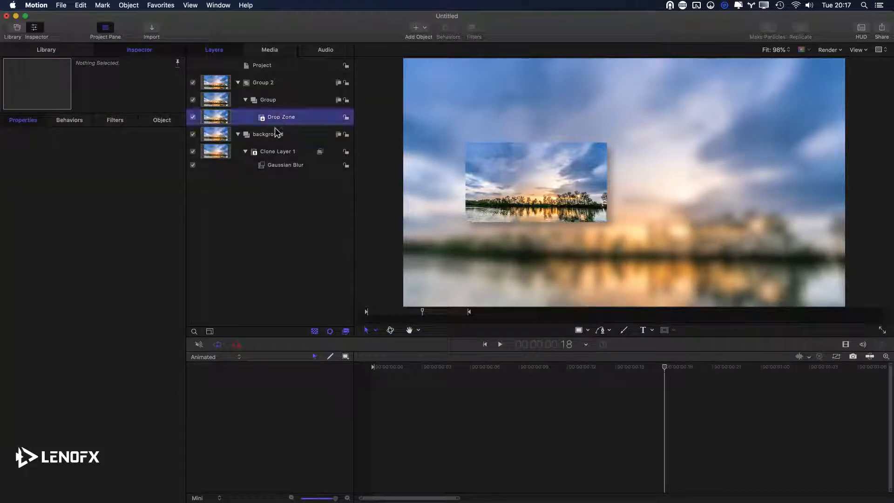
{"action": "left_click", "coordinate": [175, 158]}
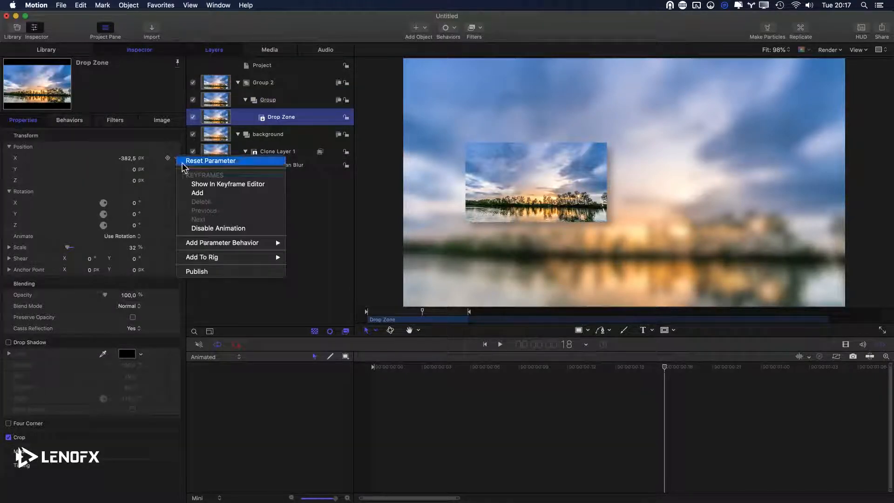
{"action": "left_click", "coordinate": [210, 161]}
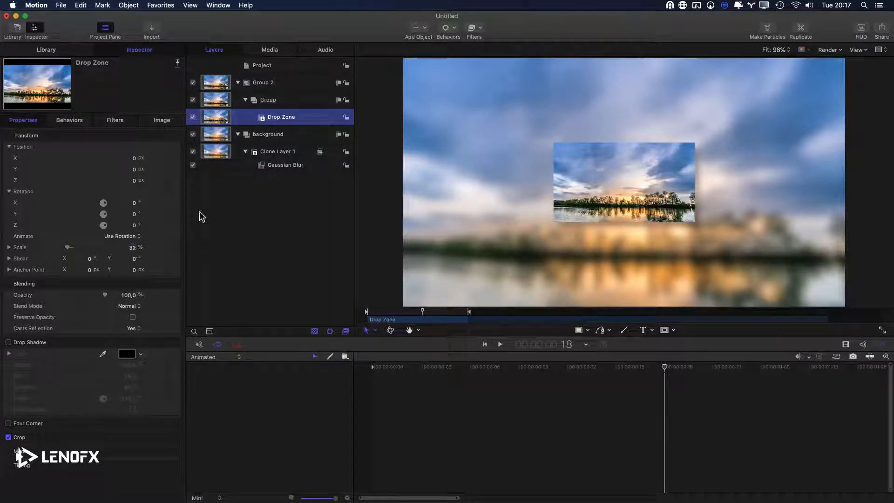
Clone the drop zone's group, scale the clone to 189%, and place it beneath that group inside Group 2.
{"action": "left_click", "coordinate": [266, 102]}
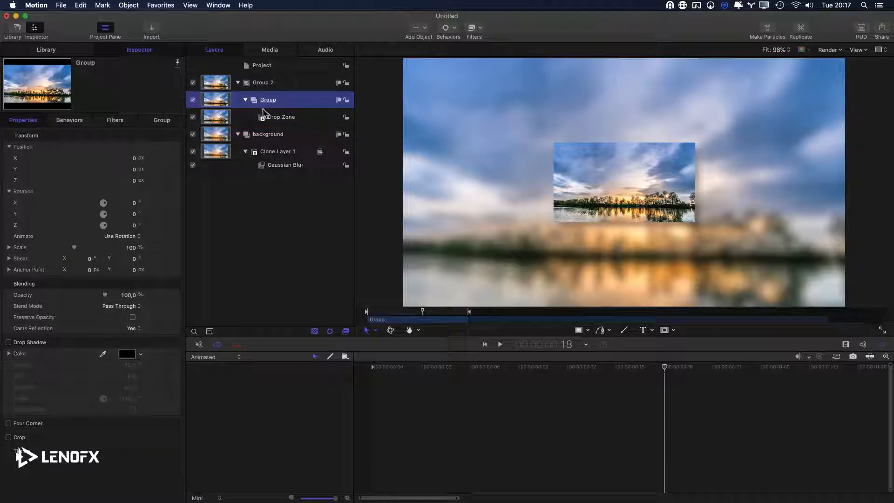
{"action": "key", "text": "k"}
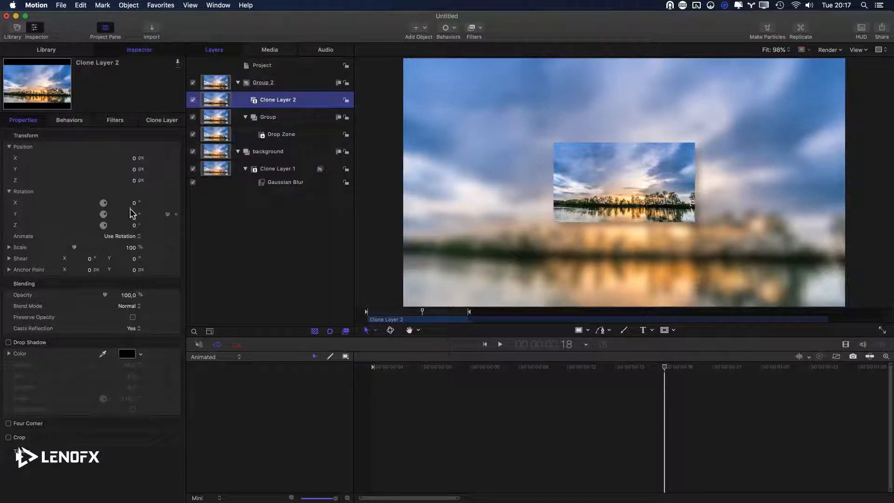
{"action": "left_click_drag", "start_coordinate": [132, 249], "coordinate": [135, 243]}
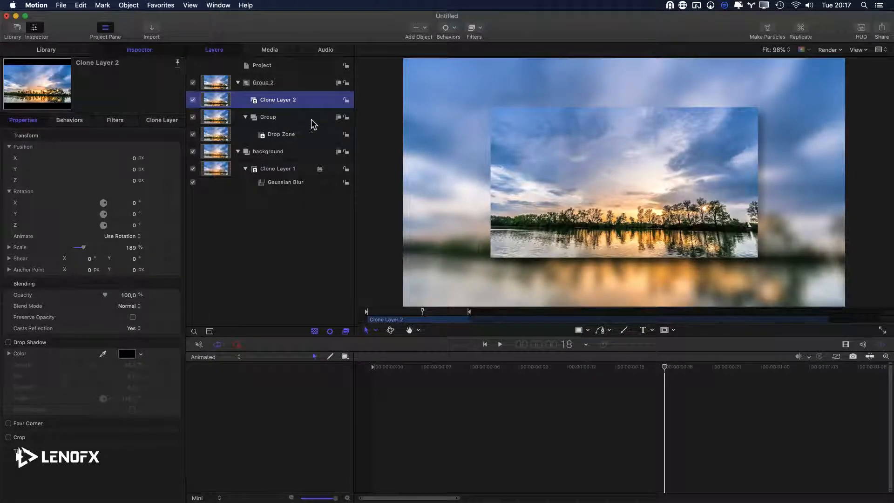
{"action": "left_click_drag", "start_coordinate": [324, 119], "coordinate": [326, 140]}
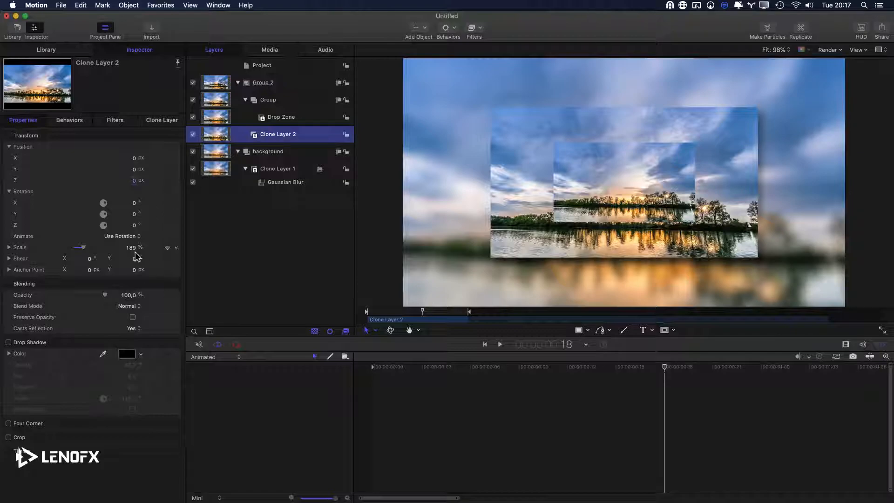
Try an opacity of 20.11% on the enlarged clone, preview playback, and delete the clone layer.
{"action": "left_click_drag", "start_coordinate": [100, 297], "coordinate": [71, 308]}
{"action": "key", "text": "space"}
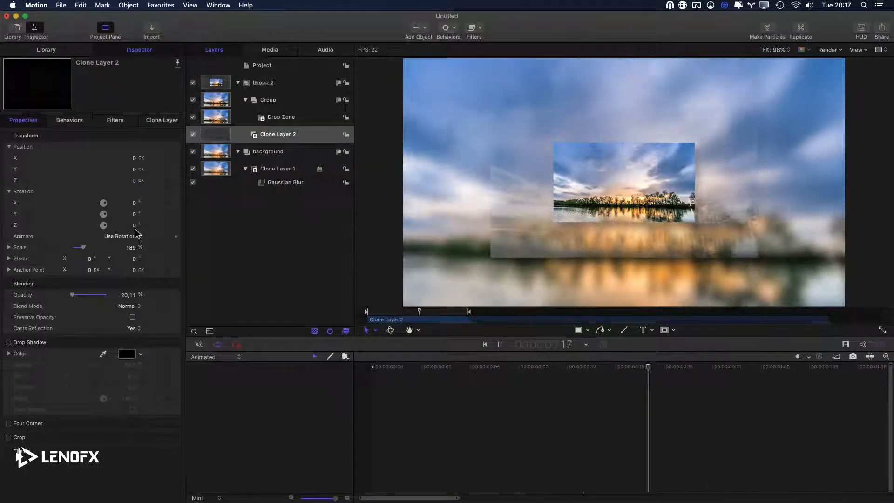
{"action": "key", "text": "space"}
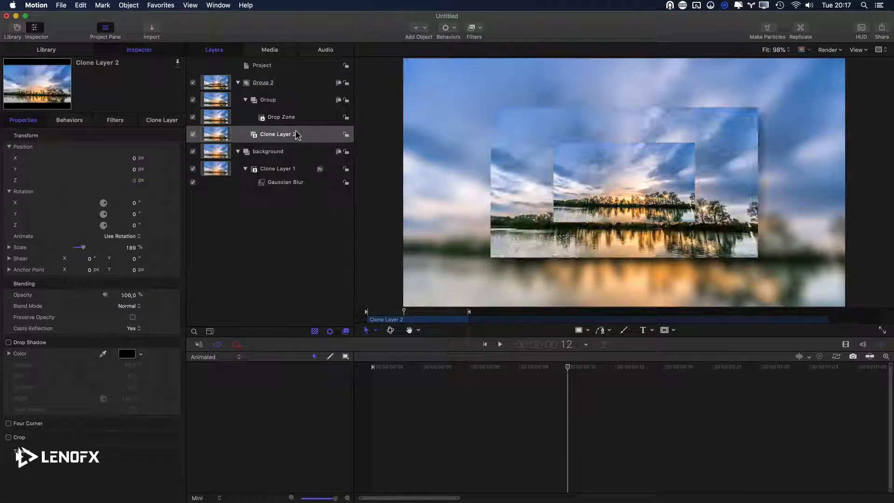
{"action": "key", "text": "Delete"}
Clone the drop zone's group again and lower the clone's Y position to -344.4 px so it sits directly beneath the original.
{"action": "left_click", "coordinate": [277, 100]}
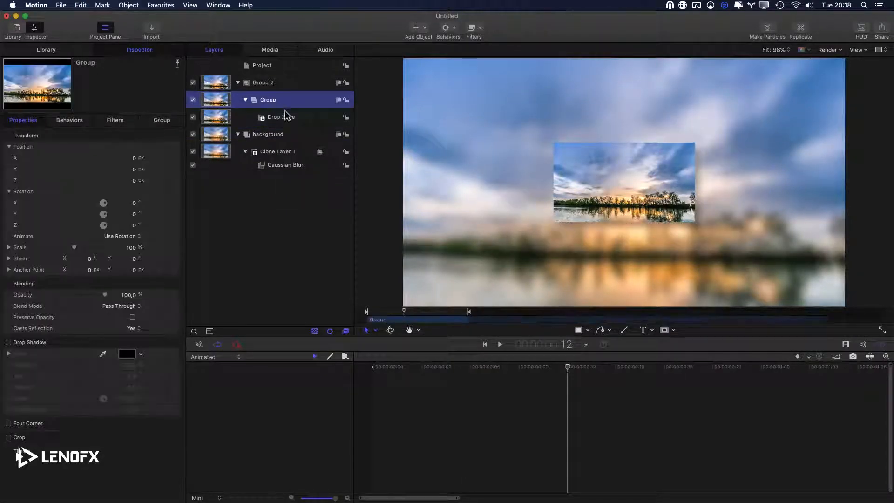
{"action": "key", "text": "k"}
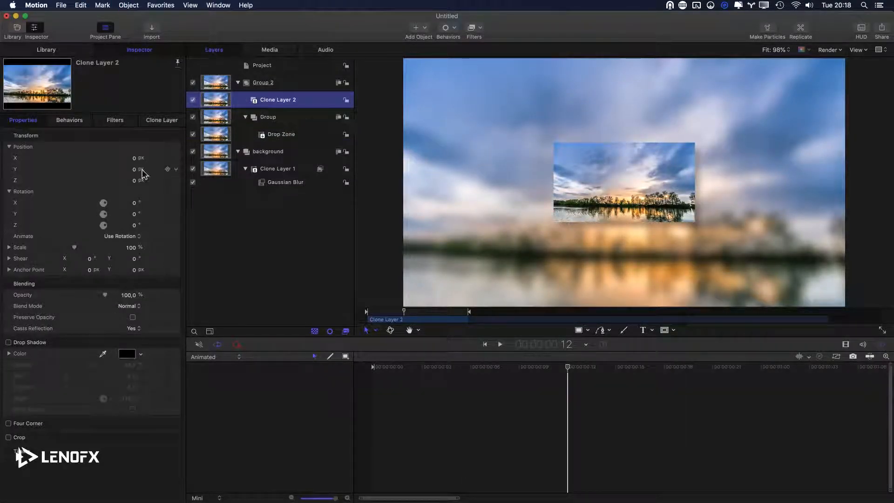
{"action": "left_click_drag", "start_coordinate": [135, 170], "coordinate": [136, 171]}
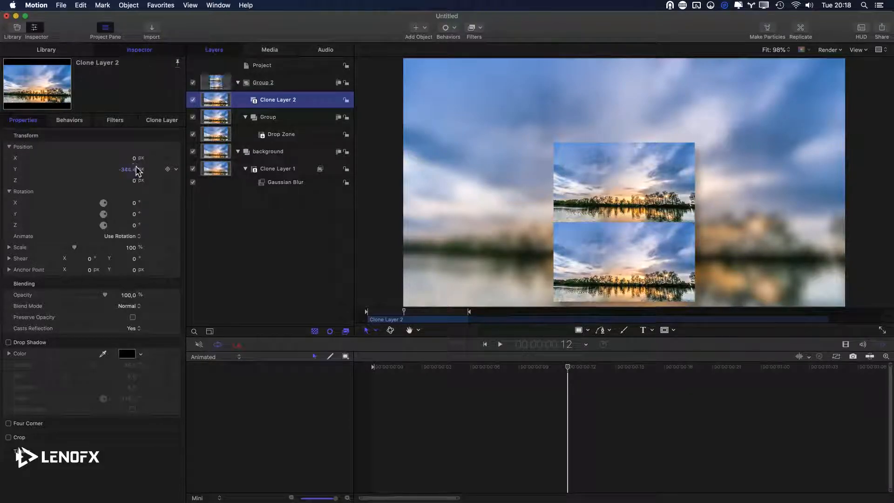
Flip the lower clone vertically into a reflection by setting its X rotation to -180°.
{"action": "left_click_drag", "start_coordinate": [134, 205], "coordinate": [136, 206]}
{"action": "left_click", "coordinate": [134, 203]}
{"action": "type", "text": "-180"}
{"action": "key", "text": "Return"}
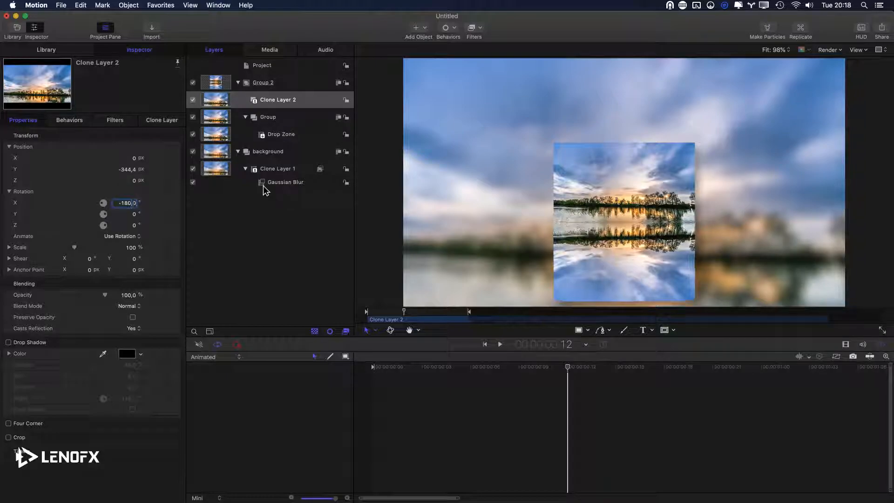
{"action": "scroll", "coordinate": [579, 213], "scroll_direction": "down", "scroll_amount": 3}
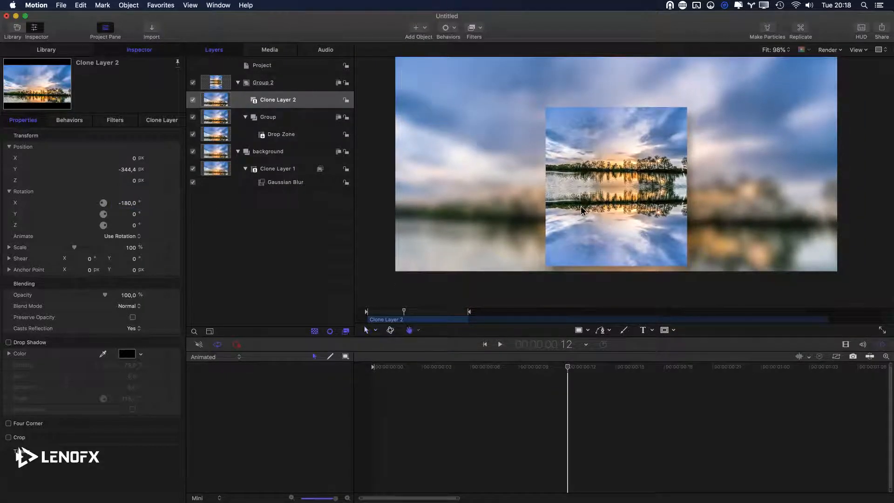
Draw a rectangle mask on the reflection clone, spanning the full canvas width over its lower part.
{"action": "left_click", "coordinate": [673, 331]}
{"action": "left_click", "coordinate": [687, 345]}
{"action": "left_click_drag", "start_coordinate": [394, 213], "coordinate": [844, 308]}
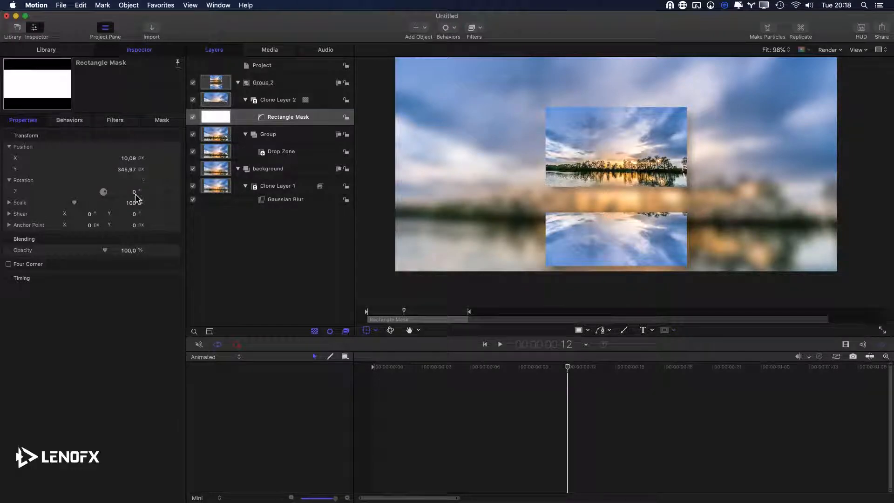
Feather the reflection's rectangle mask to 468 and move it upward so the reflection's lower end fades out.
{"action": "left_click", "coordinate": [162, 122]}
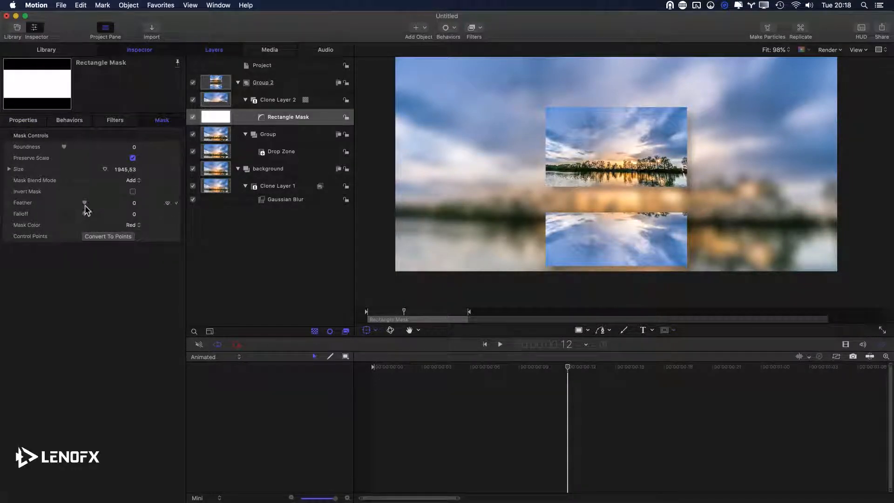
{"action": "left_click_drag", "start_coordinate": [87, 203], "coordinate": [236, 213]}
{"action": "left_click_drag", "start_coordinate": [131, 205], "coordinate": [155, 211]}
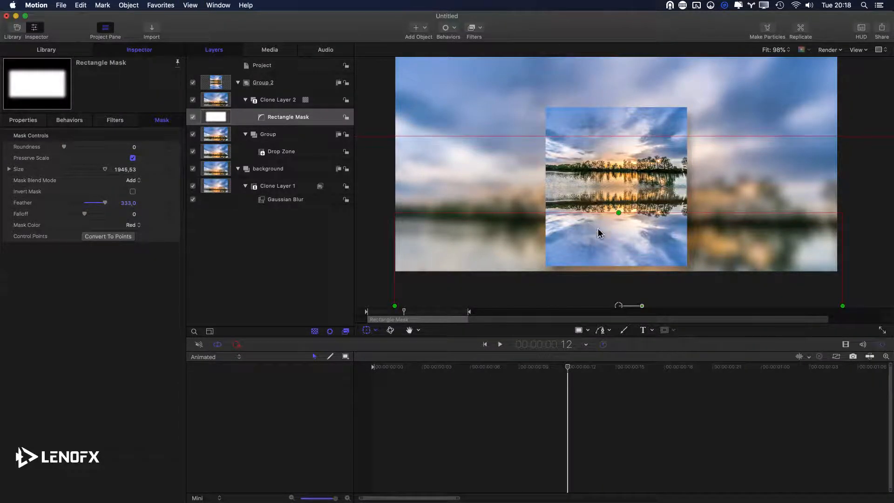
{"action": "left_click_drag", "start_coordinate": [618, 235], "coordinate": [620, 83]}
{"action": "left_click_drag", "start_coordinate": [628, 165], "coordinate": [627, 123]}
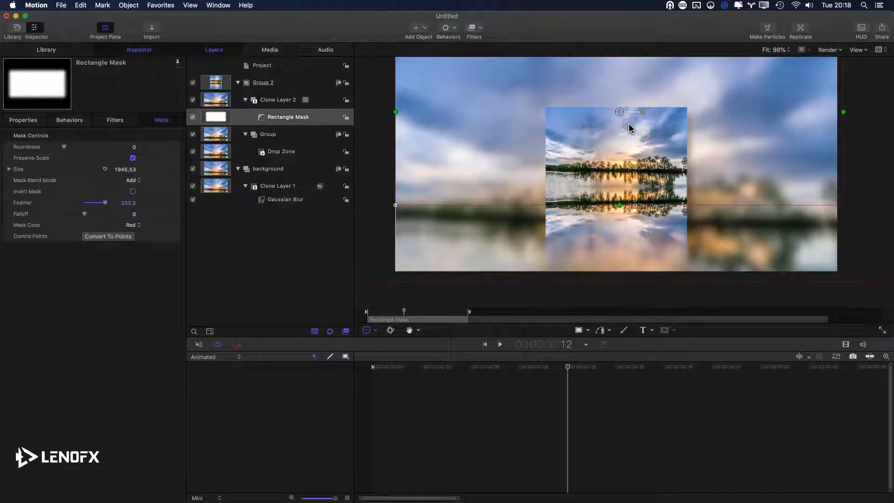
{"action": "left_click_drag", "start_coordinate": [130, 204], "coordinate": [130, 204]}
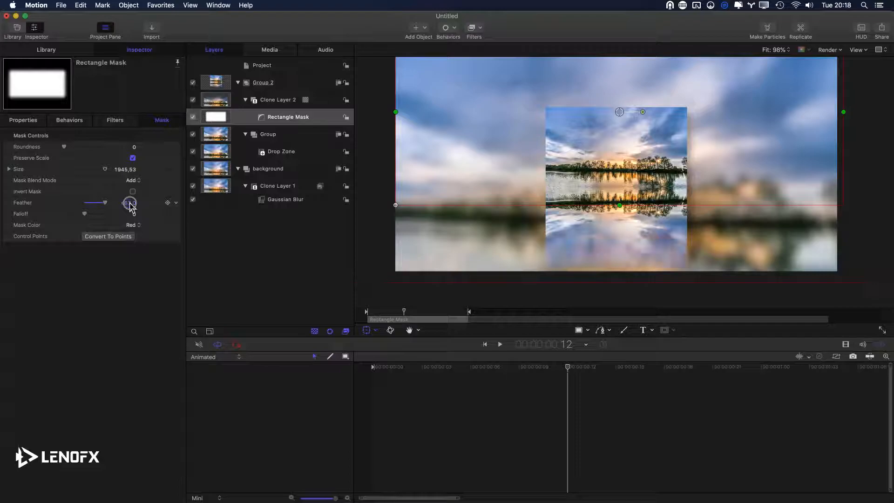
{"action": "left_click_drag", "start_coordinate": [608, 186], "coordinate": [608, 156]}
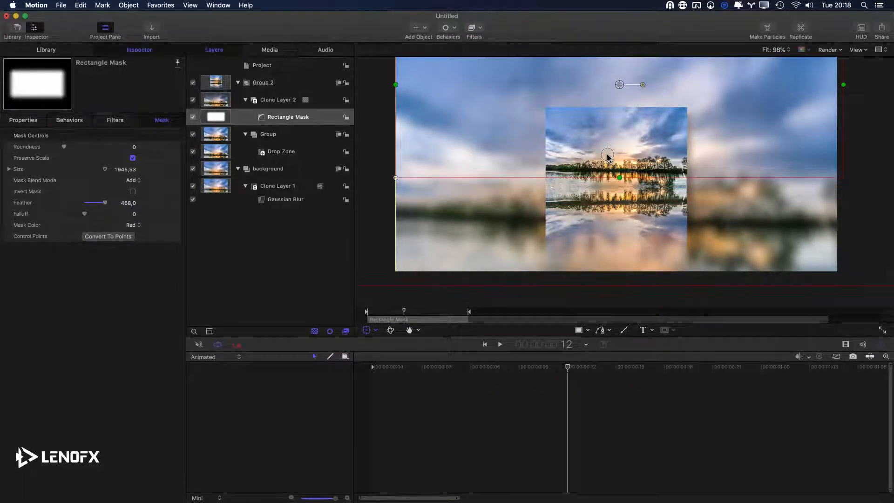
Copy the background clone's Gaussian Blur filter onto the reflection clone and adjust the copied blur's amount.
{"action": "left_click", "coordinate": [277, 100]}
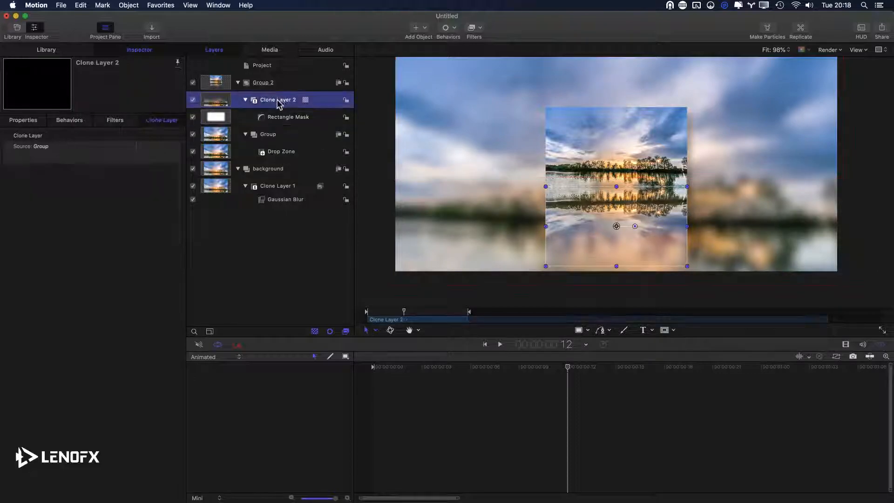
{"action": "left_click_drag", "start_coordinate": [280, 203], "coordinate": [278, 103]}
{"action": "left_click_drag", "start_coordinate": [125, 150], "coordinate": [137, 149]}
Lower the reflection clone's opacity to 61.76% and preview playback.
{"action": "left_click", "coordinate": [293, 100]}
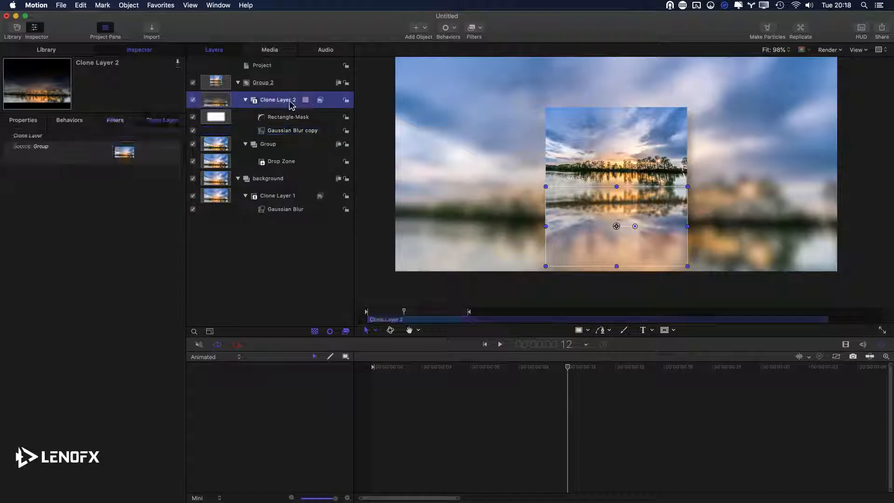
{"action": "key", "text": "F1"}
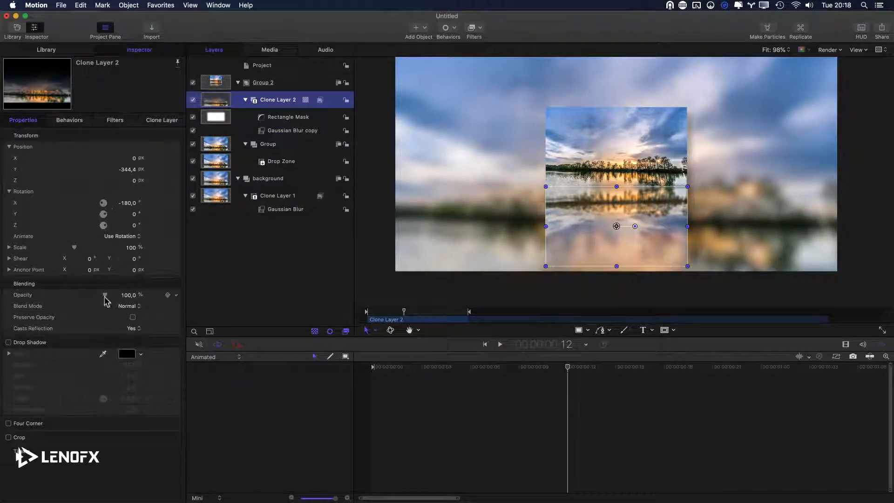
{"action": "left_click_drag", "start_coordinate": [97, 300], "coordinate": [88, 297]}
{"action": "key", "text": "super+slash"}
{"action": "key", "text": "space"}
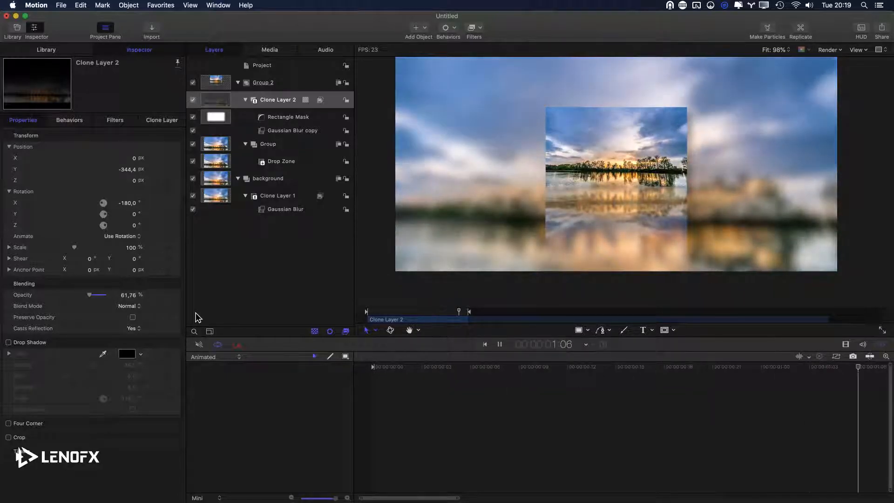
{"action": "key", "text": "space"}
Enable Four Corner on the reflection clone and distort its lower edge, with Top Left at X 67.6, Y -11.9 px and Top Right Y at -29.9 px.
{"action": "left_click", "coordinate": [28, 423]}
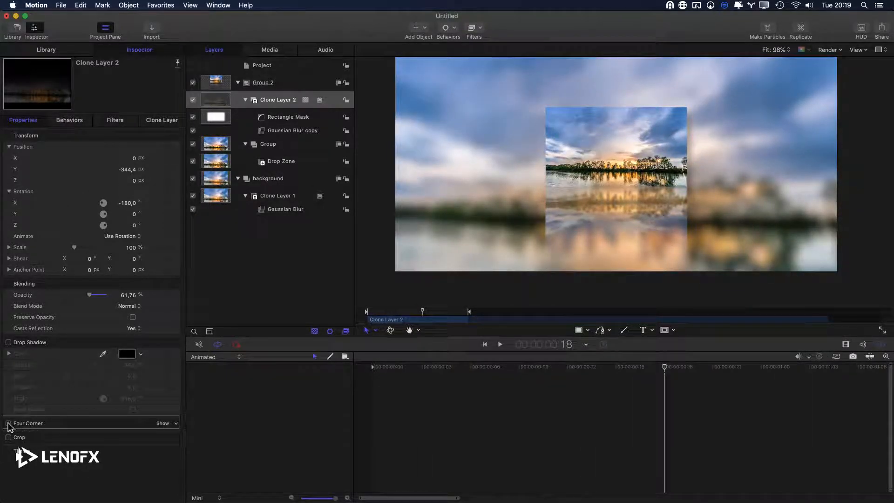
{"action": "left_click", "coordinate": [163, 423]}
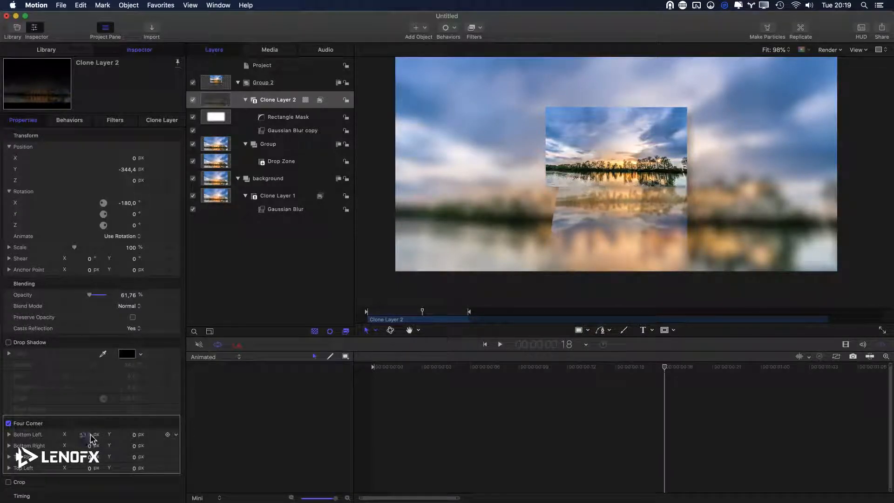
{"action": "key", "text": "super+slash"}
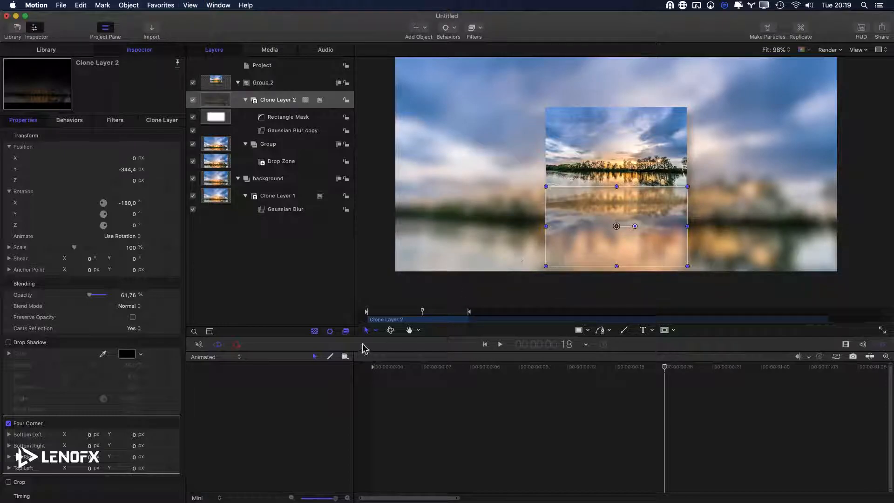
{"action": "left_click", "coordinate": [368, 330]}
{"action": "left_click", "coordinate": [390, 379]}
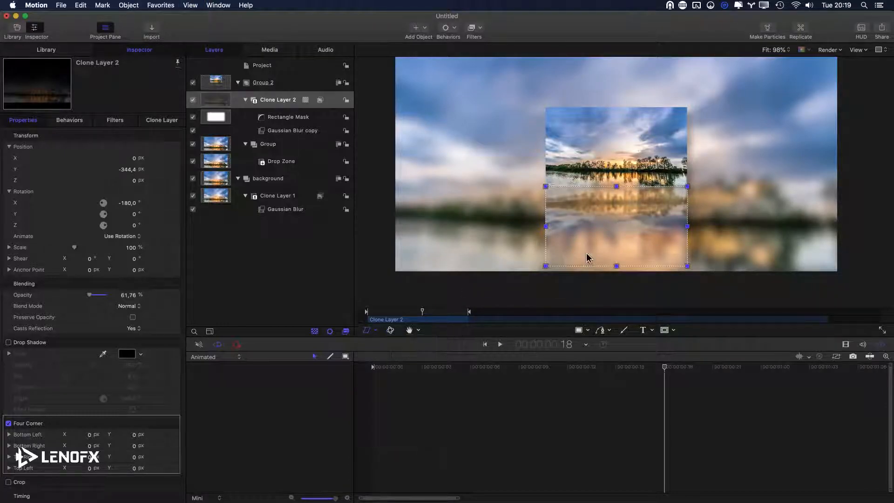
{"action": "left_click_drag", "start_coordinate": [546, 266], "coordinate": [561, 264]}
{"action": "left_click_drag", "start_coordinate": [687, 266], "coordinate": [702, 261]}
{"action": "key", "text": "super+slash"}
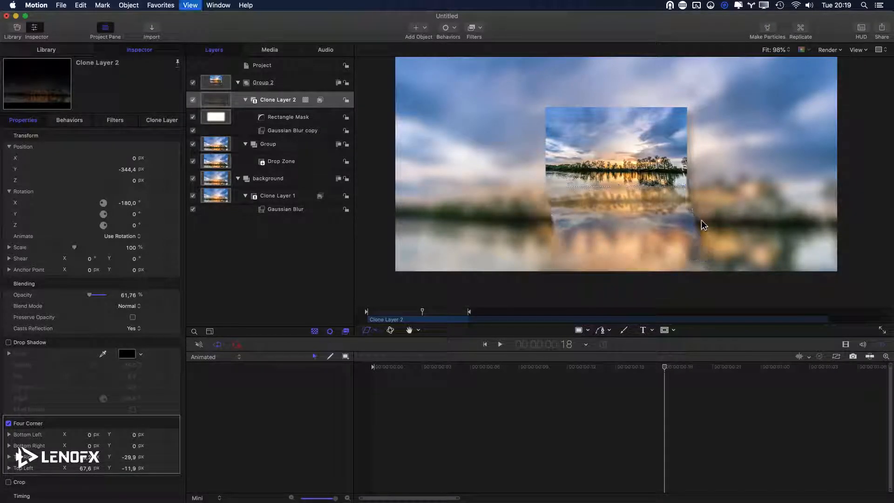
Preview playback of the skewed reflection and delete its clone layer.
{"action": "key", "text": "space"}
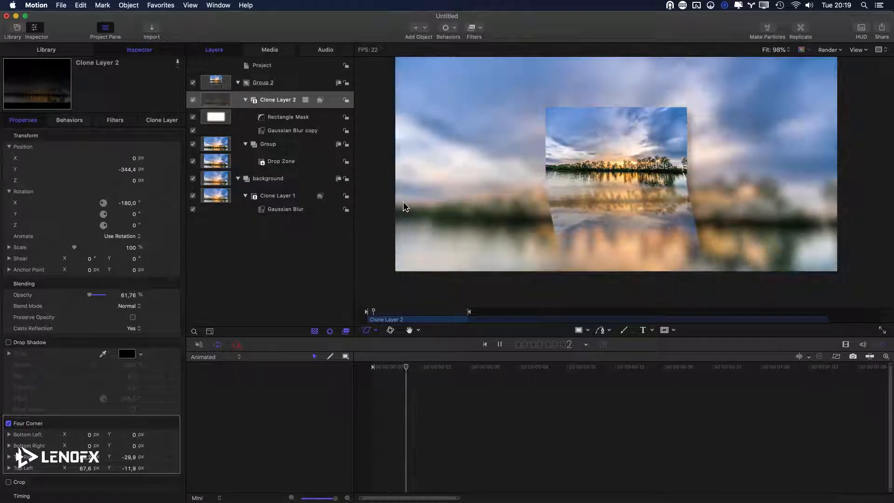
{"action": "key", "text": "space"}
{"action": "left_click", "coordinate": [253, 102]}
{"action": "key", "text": "Delete"}
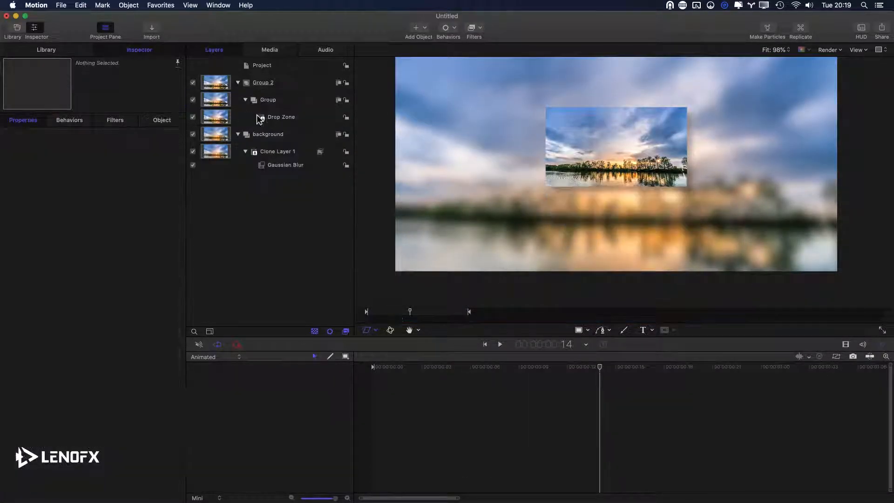
{"action": "left_click", "coordinate": [262, 100]}
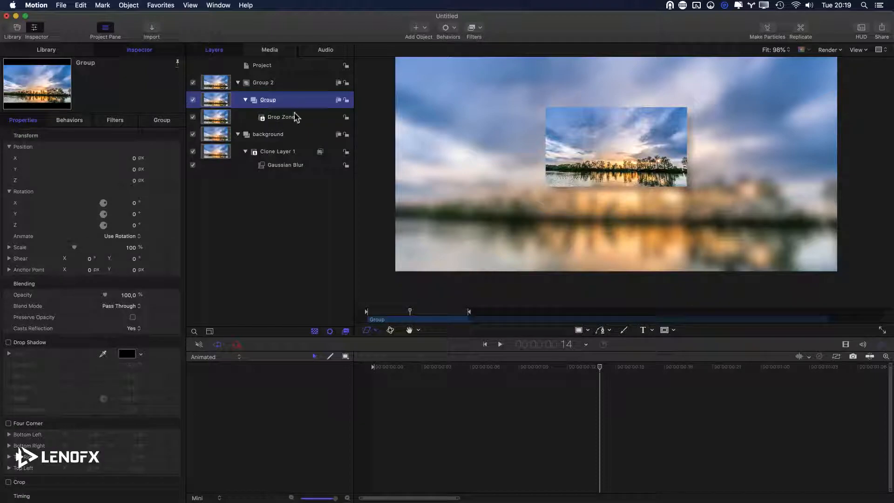
{"action": "key", "text": "Delete"}
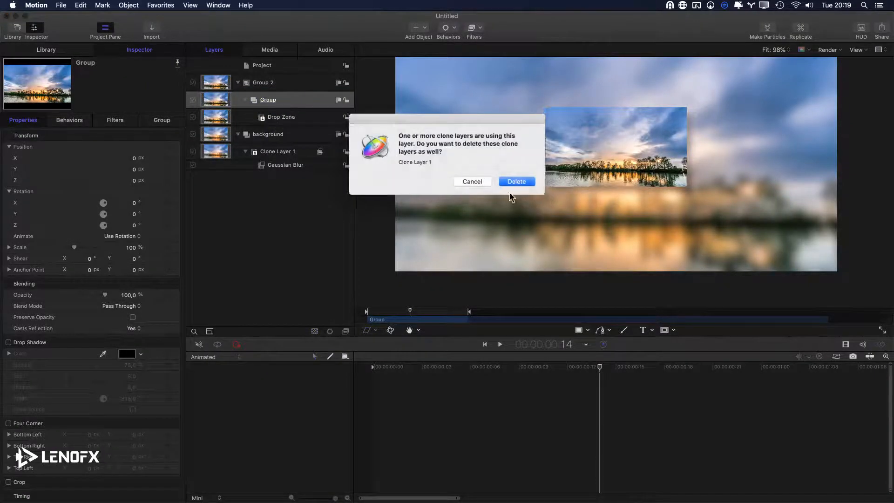
{"action": "left_click", "coordinate": [486, 184]}
{"action": "left_click", "coordinate": [285, 139]}
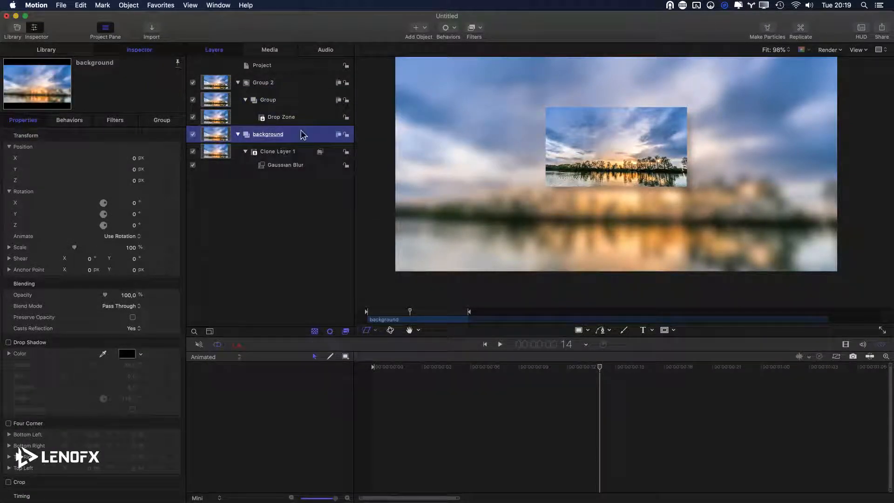
Move the drop zone picture to the upper-left area of the canvas, at about X -612.5, Y 309.1 px.
{"action": "key", "text": "shift+z"}
{"action": "left_click_drag", "start_coordinate": [607, 195], "coordinate": [501, 137]}
{"action": "left_click", "coordinate": [287, 118]}
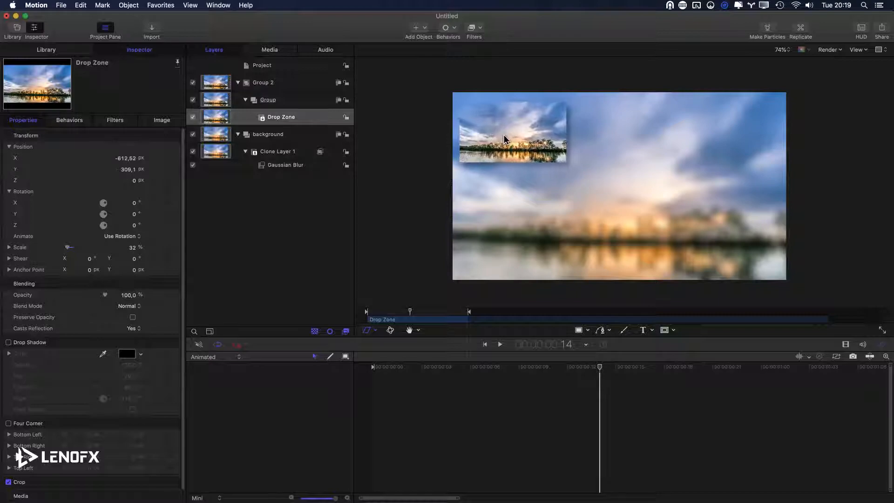
Clone the drop zone's group, duplicate the clone, and arrange the three pictures in a row across the canvas's upper area.
{"action": "left_click", "coordinate": [260, 99]}
{"action": "key", "text": "k"}
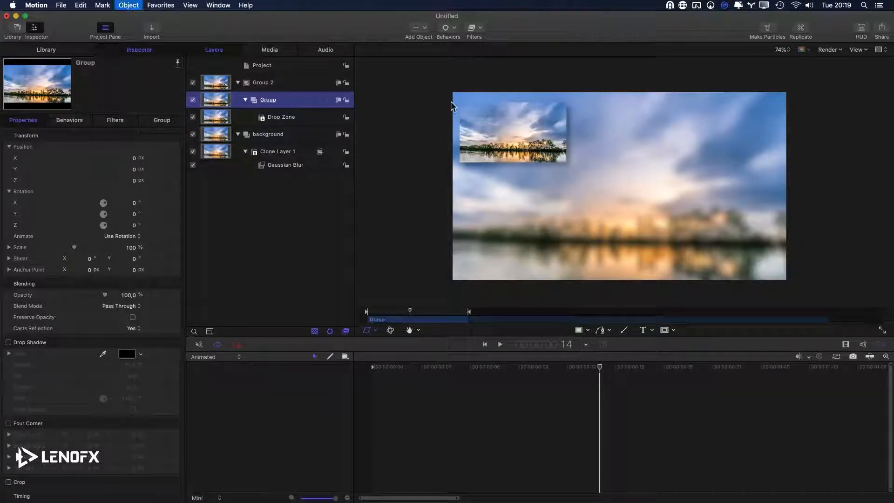
{"action": "left_click_drag", "start_coordinate": [532, 129], "coordinate": [752, 125]}
{"action": "key", "text": "super+d"}
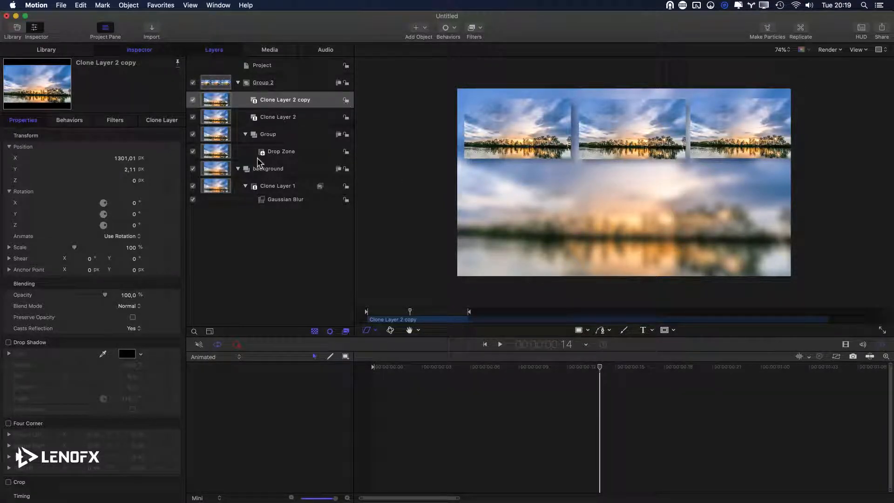
Delete both the clone layer and its copy from Group 2.
{"action": "left_click", "coordinate": [279, 120]}
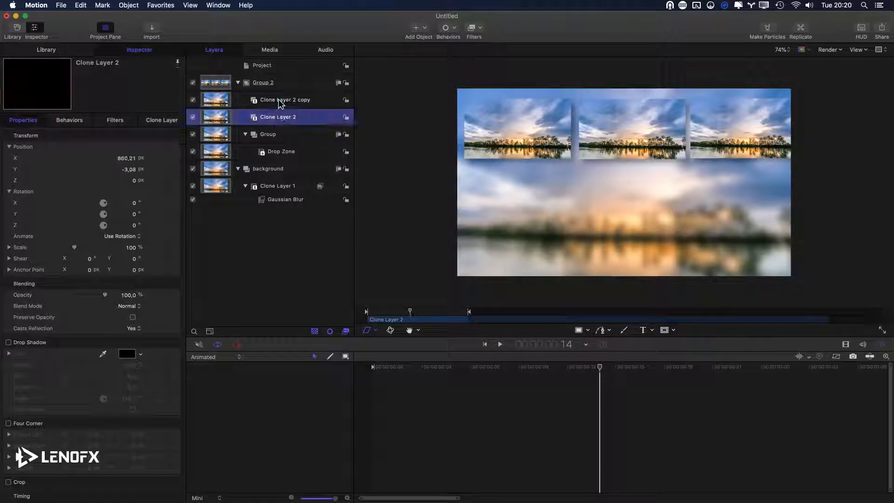
{"action": "key", "text": "Delete"}
{"action": "left_click", "coordinate": [281, 104]}
{"action": "key", "text": "Delete"}
{"action": "left_click", "coordinate": [280, 102]}
{"action": "left_click", "coordinate": [277, 135]}
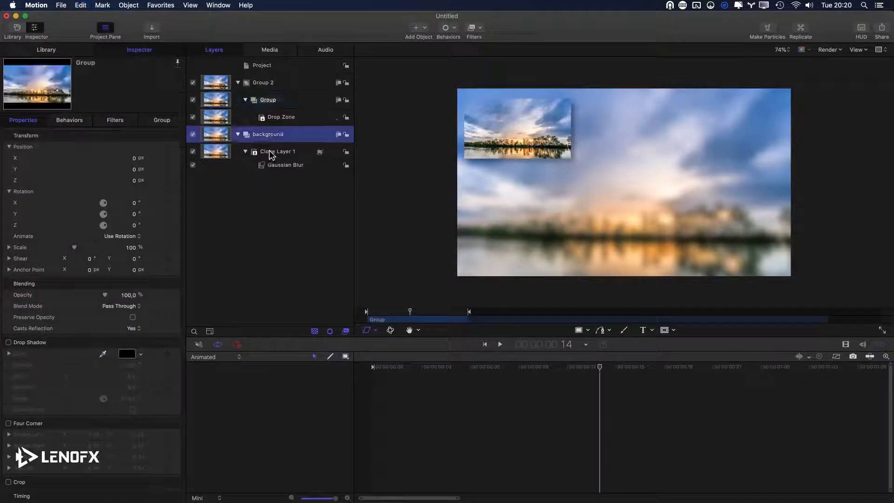
{"action": "left_click", "coordinate": [271, 152]}
{"action": "left_click", "coordinate": [279, 135]}
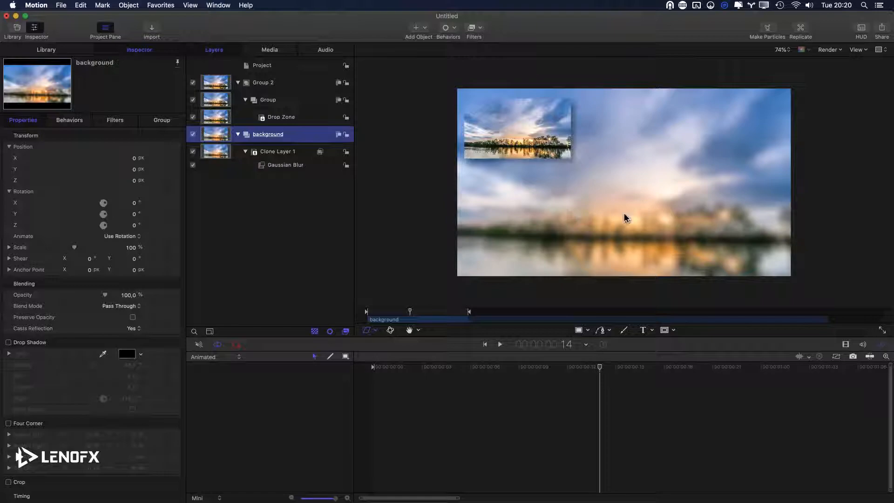
Move the drop zone's group out of Group 2 and delete the empty Group 2.
{"action": "left_click", "coordinate": [269, 101]}
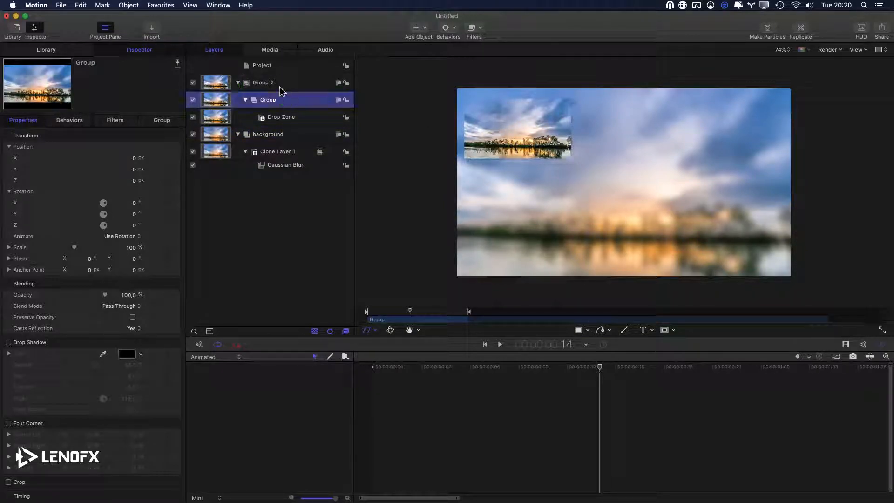
{"action": "left_click_drag", "start_coordinate": [280, 88], "coordinate": [278, 76]}
{"action": "left_click", "coordinate": [272, 116]}
{"action": "key", "text": "Delete"}
Hide the original drop zone and create a replicator from it.
{"action": "left_click", "coordinate": [280, 100]}
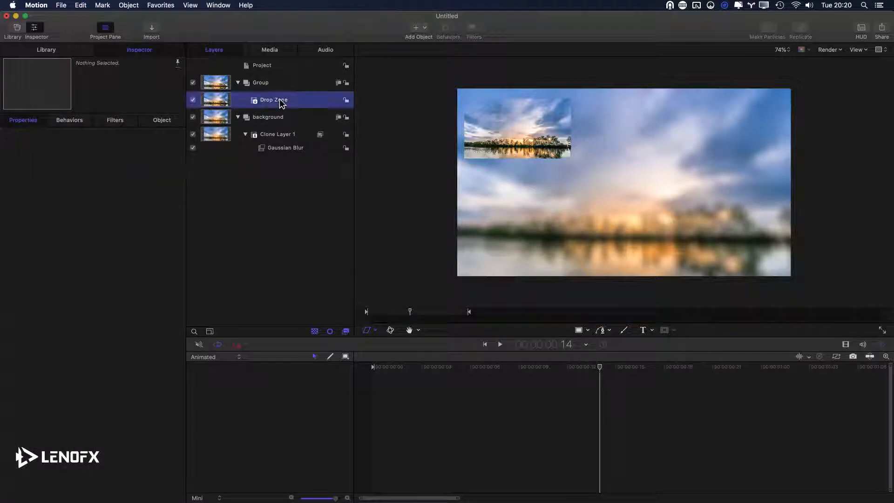
{"action": "left_click", "coordinate": [193, 100]}
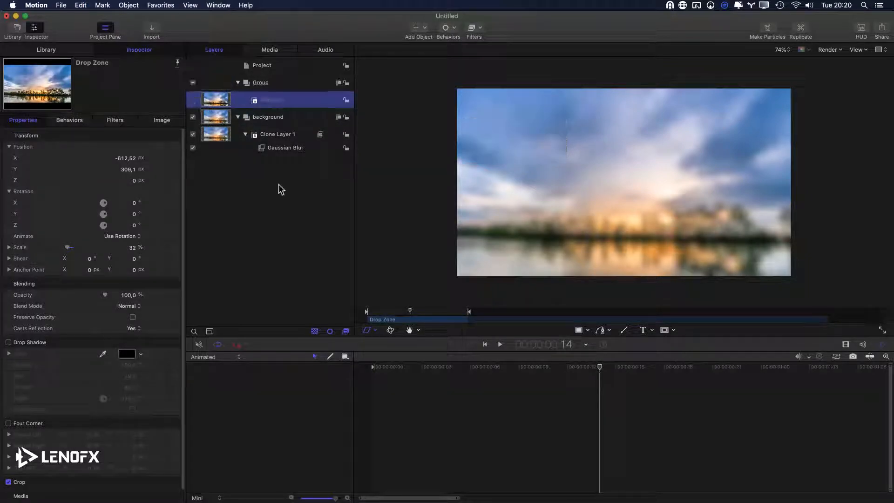
{"action": "left_click", "coordinate": [801, 31]}
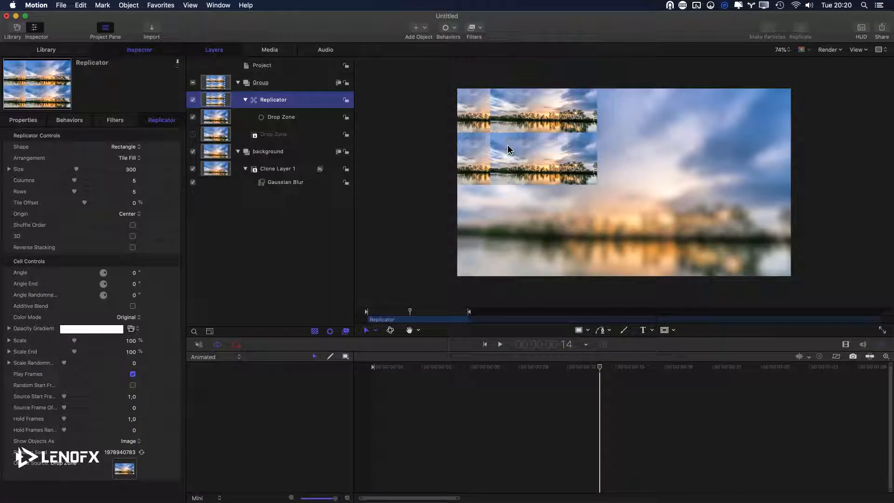
Enlarge the replicator to a size of about 1346 and set it to 3 columns and 3 rows.
{"action": "left_click_drag", "start_coordinate": [528, 133], "coordinate": [736, 249]}
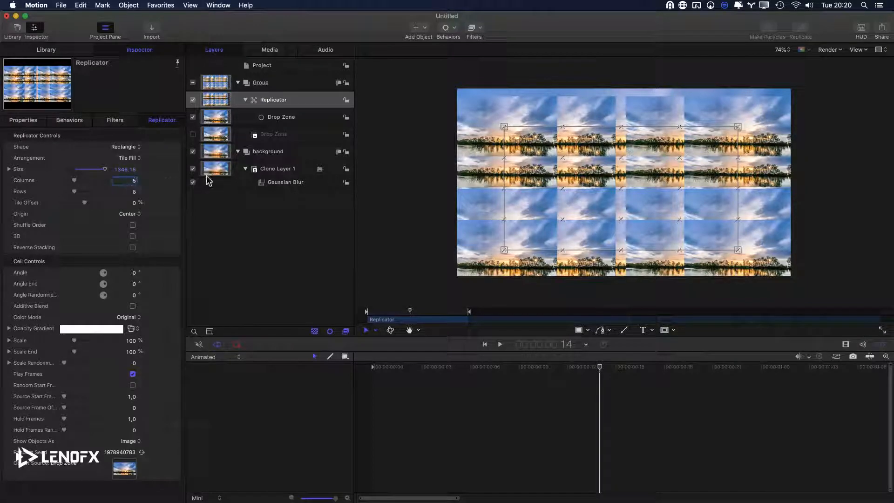
{"action": "key", "text": "Return"}
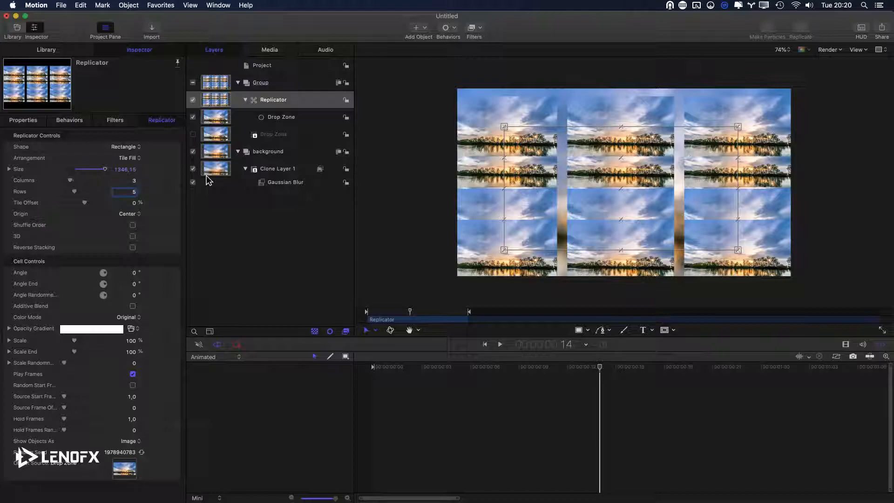
{"action": "type", "text": "3"}
{"action": "key", "text": "Return"}
Narrow the replicator's rectangle to tighten the gaps between pictures and reset its position to 0, 0, 0.
{"action": "left_click_drag", "start_coordinate": [569, 167], "coordinate": [576, 161]}
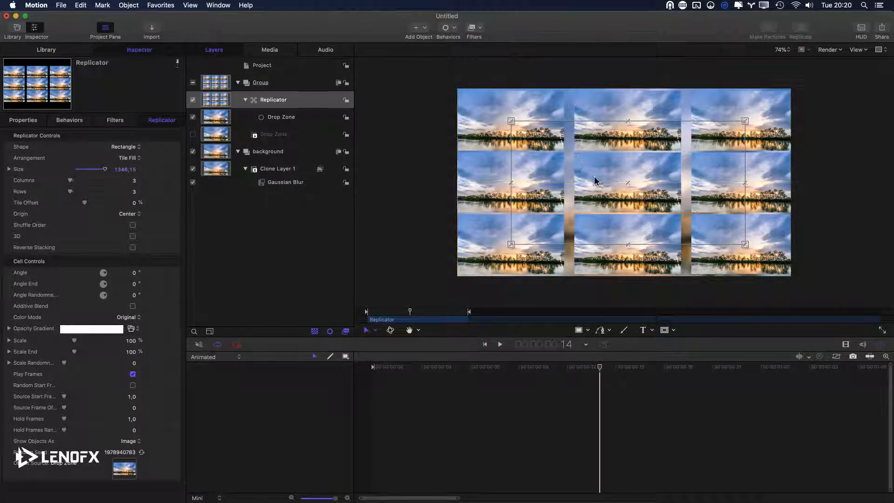
{"action": "left_click_drag", "start_coordinate": [745, 248], "coordinate": [737, 247]}
{"action": "key", "text": "F1"}
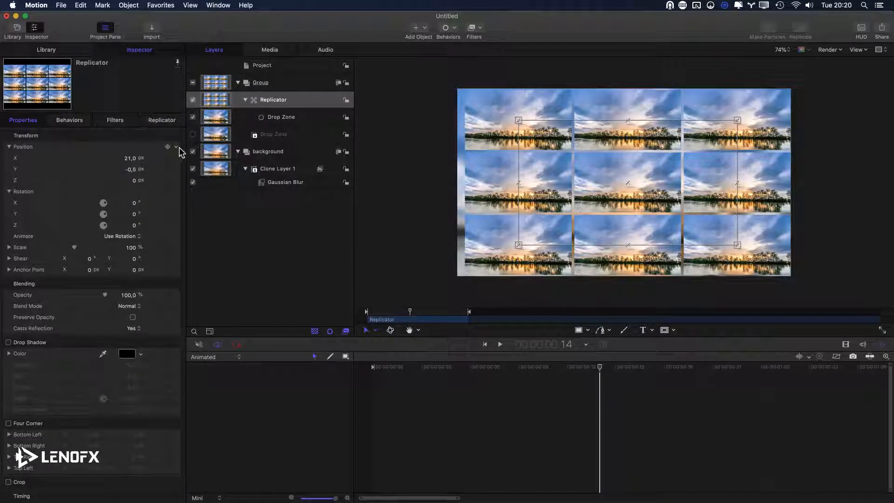
{"action": "left_click", "coordinate": [178, 148]}
{"action": "left_click", "coordinate": [198, 148]}
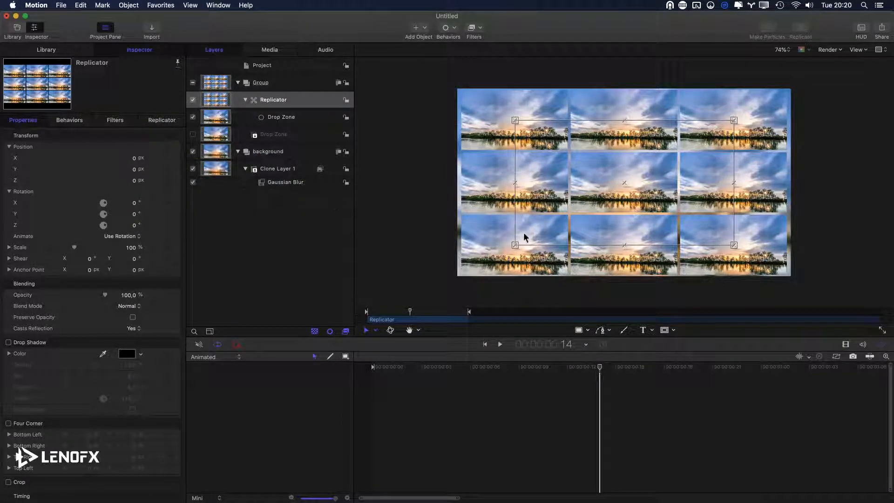
Hide the on-screen overlays and play the replicated picture grid.
{"action": "key", "text": "super+slash"}
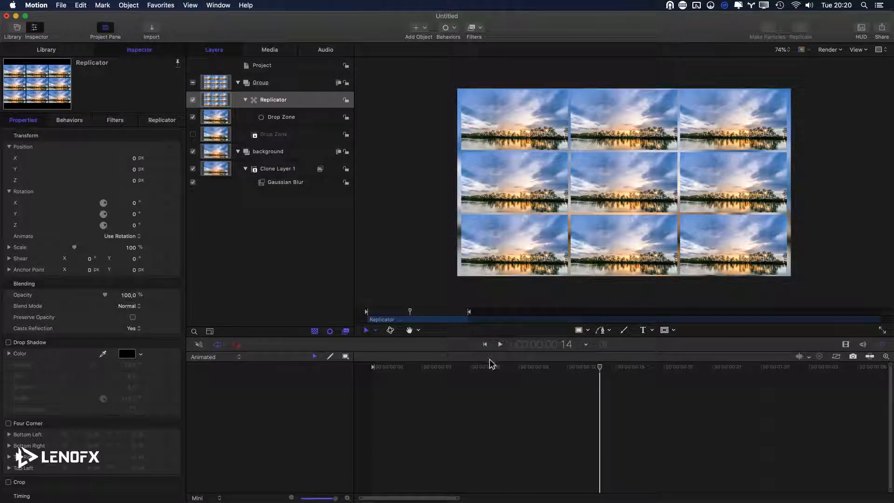
{"action": "key", "text": "space"}
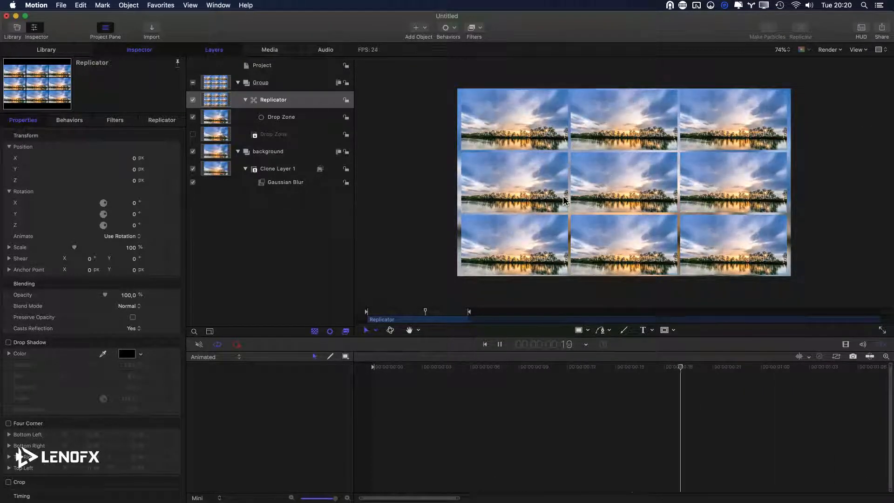
{"action": "key", "text": "space"}
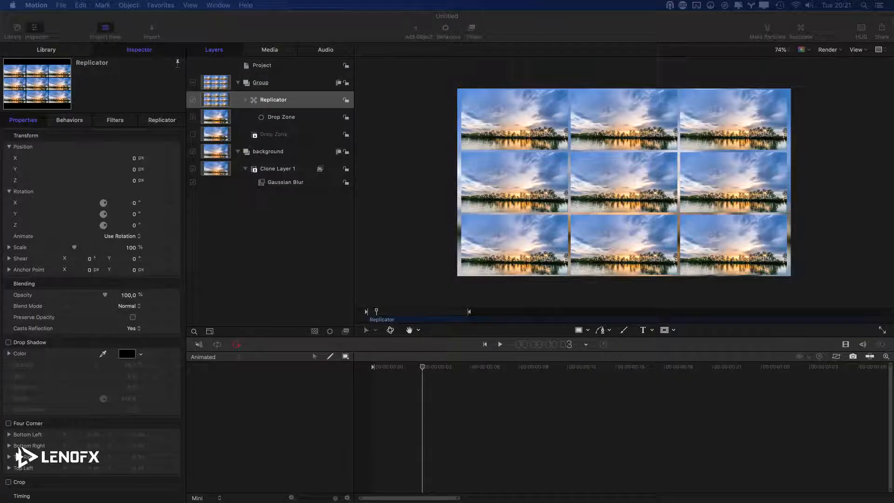
Fill the drop zone with the underwater rock clip and play the grid.
{"action": "left_click_drag", "start_coordinate": [405, 224], "coordinate": [466, 187]}
{"action": "key", "text": "space"}
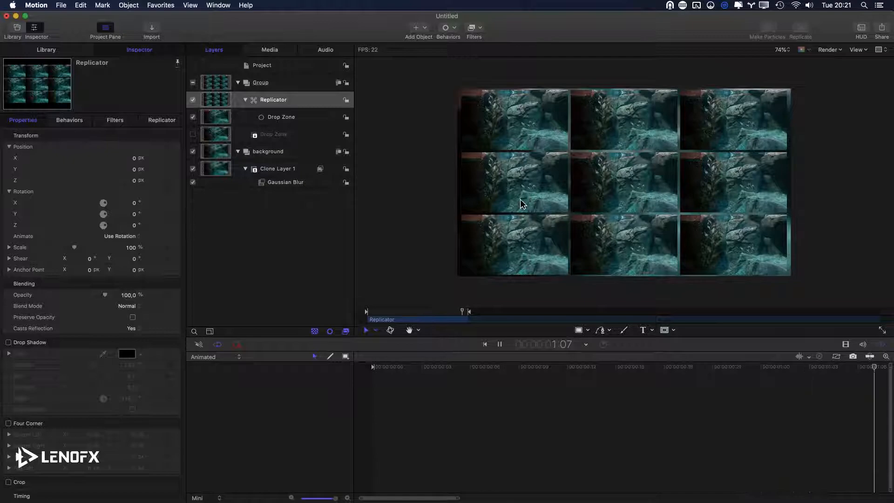
{"action": "key", "text": "space"}
Clone the replicator as an Overlay-blended layer at about 48% opacity.
{"action": "left_click", "coordinate": [259, 104]}
{"action": "key", "text": "k"}
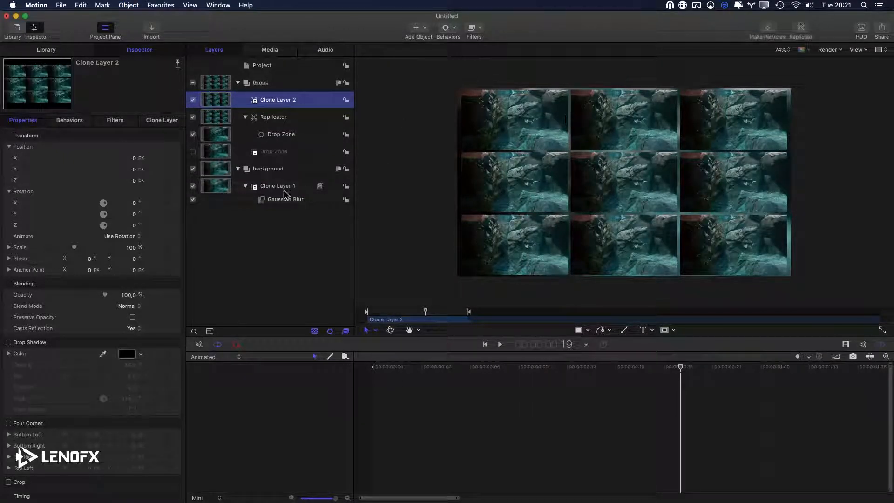
{"action": "left_click", "coordinate": [130, 306]}
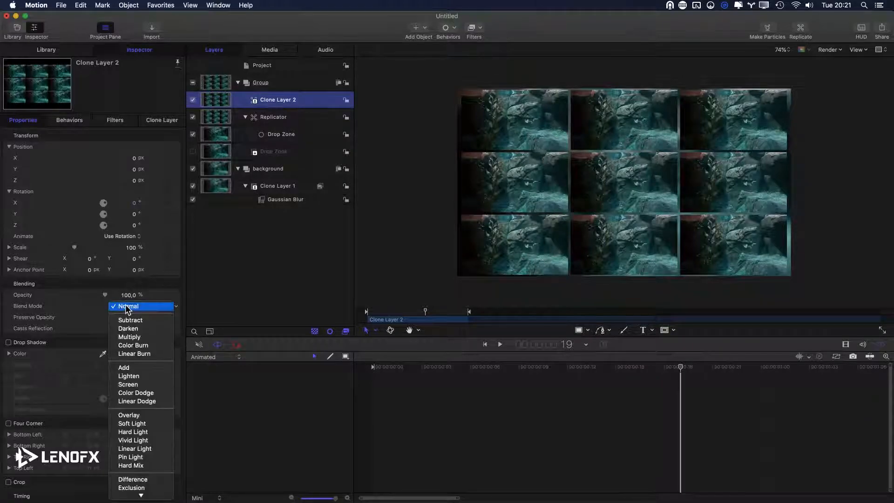
{"action": "left_click", "coordinate": [136, 415]}
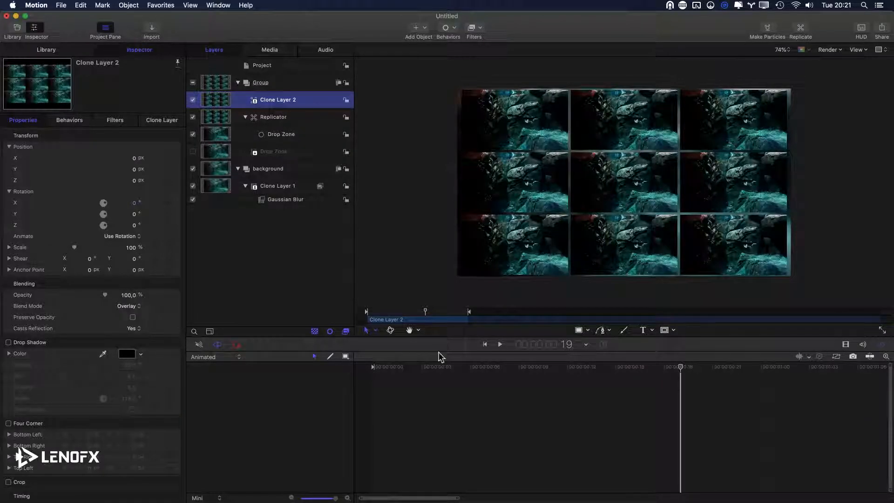
{"action": "mouse_move", "coordinate": [102, 296]}
{"action": "left_mouse_down"}
{"action": "mouse_move", "coordinate": [46, 295]}
{"action": "mouse_move", "coordinate": [84, 302]}
{"action": "left_mouse_up"}
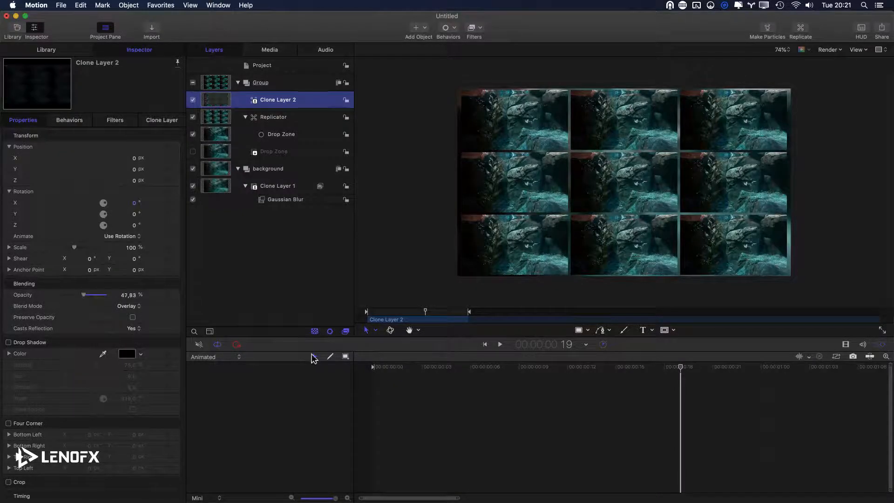
{"action": "left_click_drag", "start_coordinate": [455, 369], "coordinate": [371, 368]}
Change Clone Layer 2's blend mode to Hard Light and its opacity to about 44%.
{"action": "left_click", "coordinate": [122, 306]}
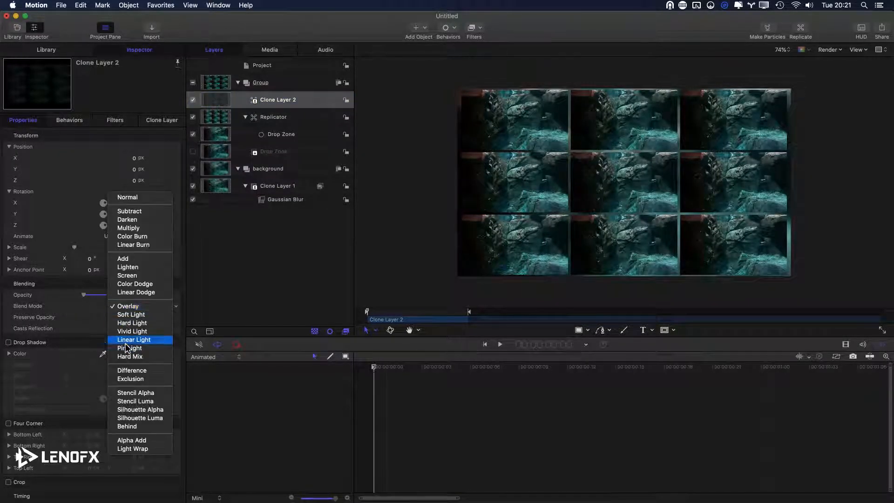
{"action": "left_click", "coordinate": [137, 319]}
{"action": "left_click_drag", "start_coordinate": [84, 296], "coordinate": [187, 307]}
{"action": "mouse_move", "coordinate": [106, 300]}
{"action": "left_mouse_down"}
{"action": "mouse_move", "coordinate": [76, 295]}
{"action": "mouse_move", "coordinate": [95, 302]}
{"action": "left_mouse_up"}
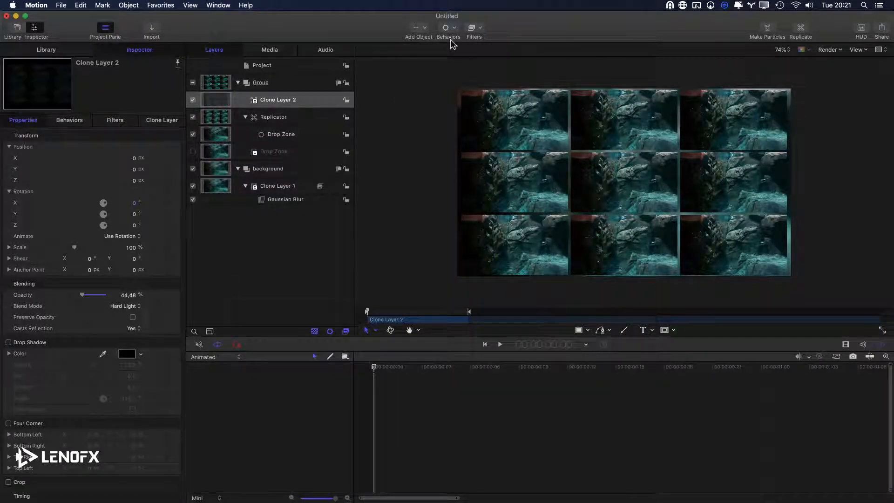
Add a Bloom glow filter to Clone Layer 2 and raise the layer's opacity to 100%.
{"action": "left_click", "coordinate": [477, 28]}
{"action": "mouse_move", "coordinate": [507, 91]}
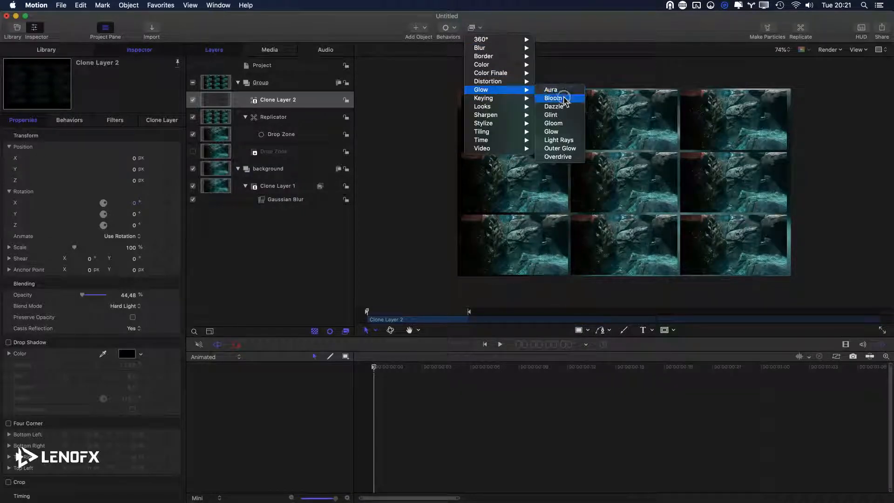
{"action": "left_click", "coordinate": [553, 98]}
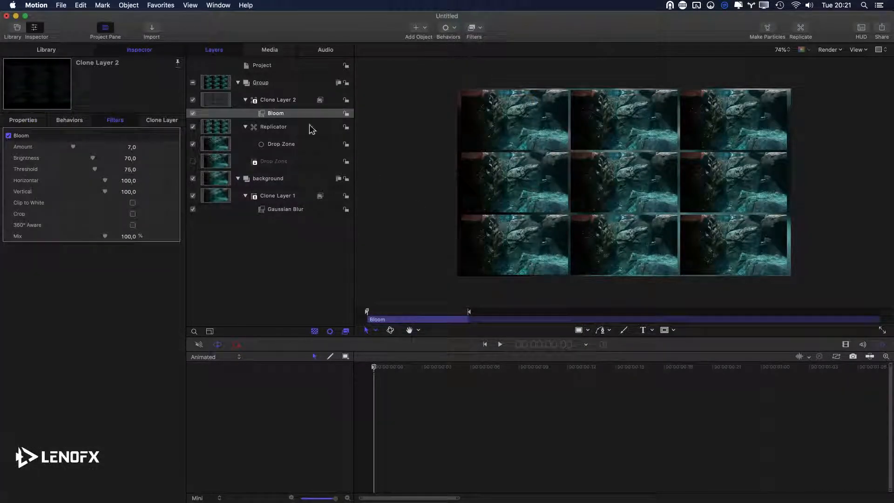
{"action": "left_click", "coordinate": [275, 101]}
{"action": "left_click_drag", "start_coordinate": [83, 294], "coordinate": [126, 299]}
Add a Prism blur filter to Clone Layer 2 and lower the layer's opacity to about 63%.
{"action": "left_click", "coordinate": [473, 28]}
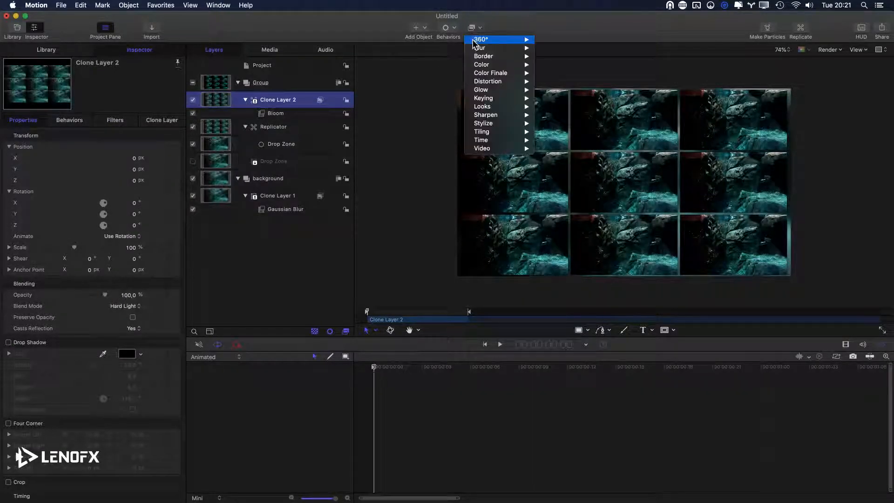
{"action": "mouse_move", "coordinate": [494, 48]}
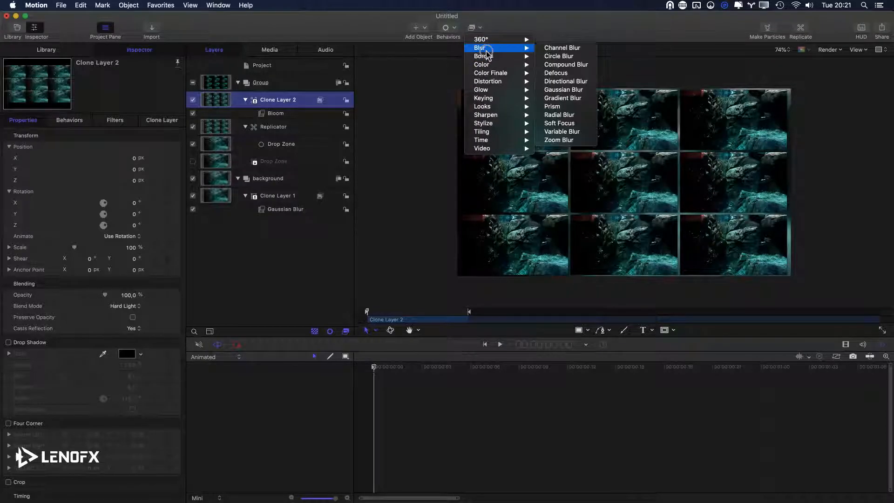
{"action": "left_click", "coordinate": [553, 106]}
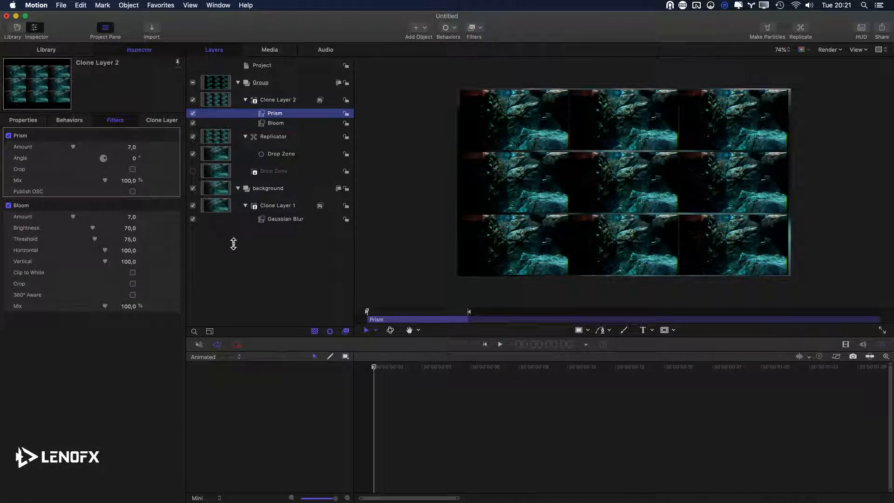
{"action": "left_click", "coordinate": [194, 100]}
{"action": "left_click", "coordinate": [193, 100]}
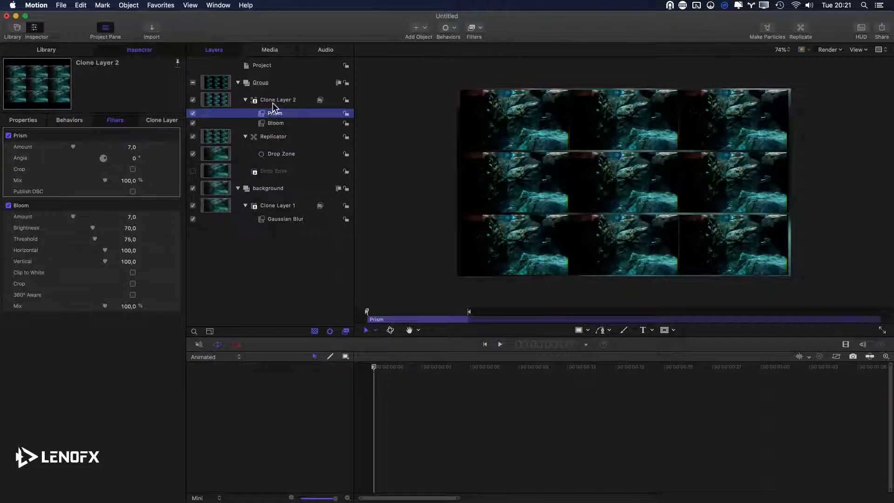
{"action": "left_click", "coordinate": [274, 100]}
{"action": "mouse_move", "coordinate": [105, 298]}
{"action": "left_mouse_down"}
{"action": "mouse_move", "coordinate": [61, 297]}
{"action": "mouse_move", "coordinate": [89, 296]}
{"action": "left_mouse_up"}
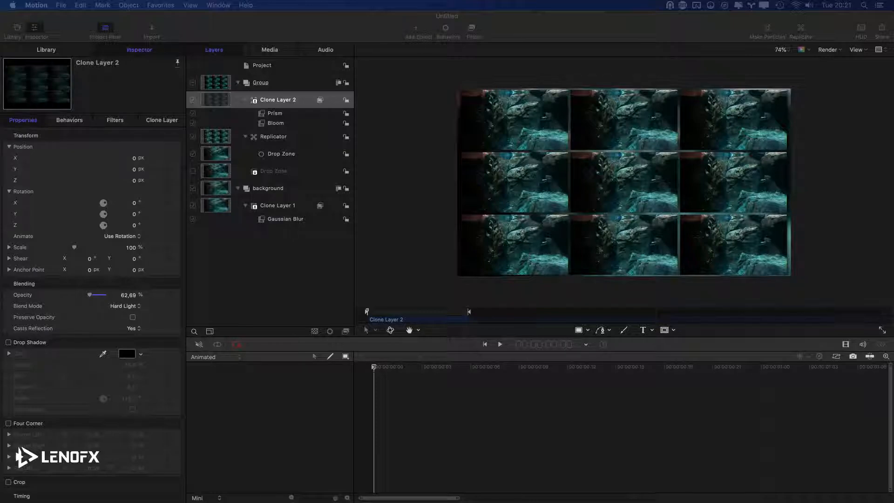
Fill the drop zone with the butterfly clip, and compare the grid with Clone Layer 2 hidden and shown.
{"action": "left_click_drag", "start_coordinate": [893, 153], "coordinate": [275, 172]}
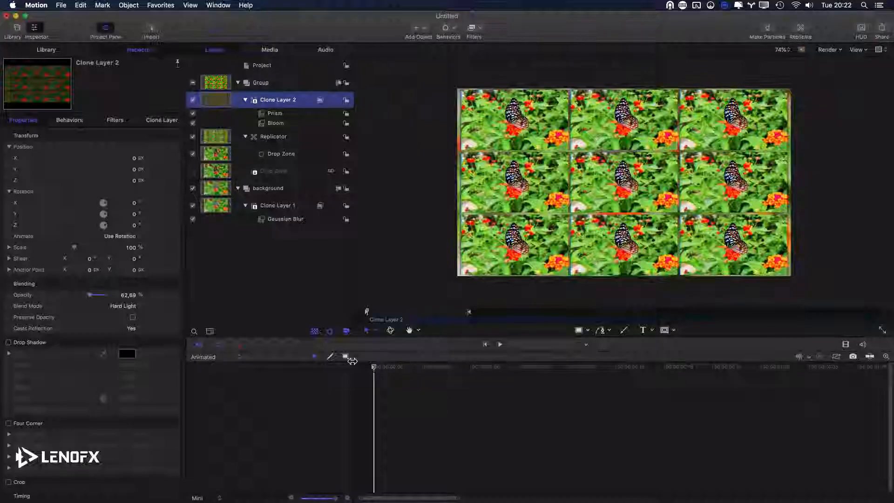
{"action": "key", "text": "space"}
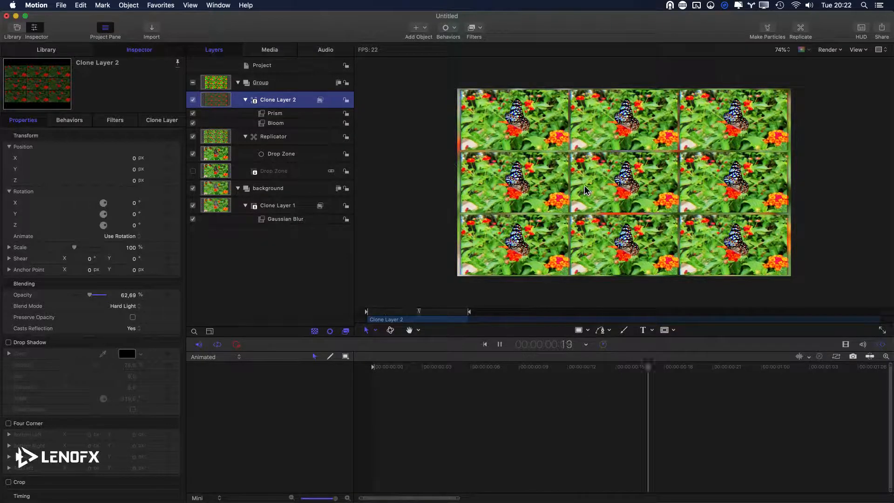
{"action": "left_click", "coordinate": [193, 101]}
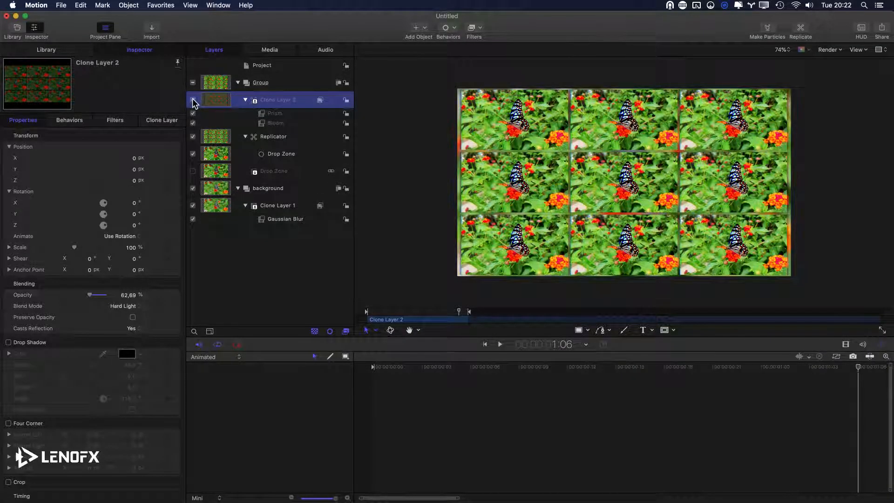
{"action": "left_click", "coordinate": [193, 101]}
{"action": "left_click", "coordinate": [193, 101]}
{"action": "left_click", "coordinate": [193, 100]}
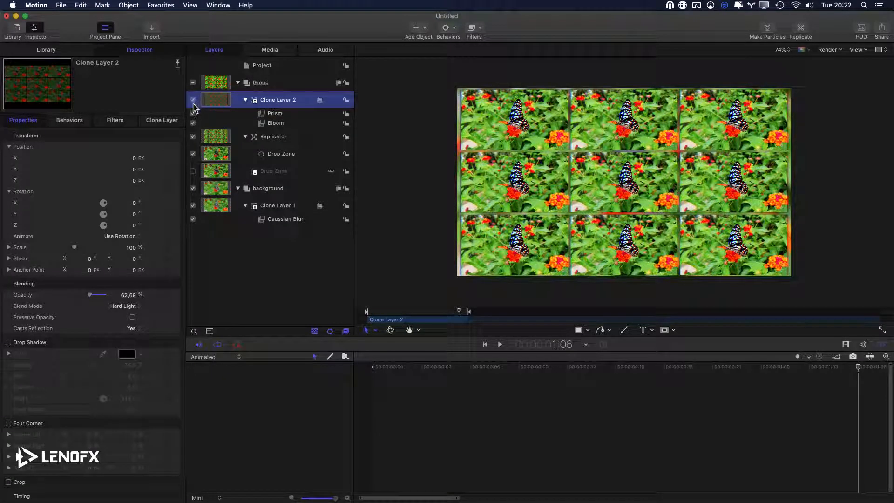
Review the properties of the main group, the replicator, Clone Layer 2 and the background group.
{"action": "left_click", "coordinate": [260, 82]}
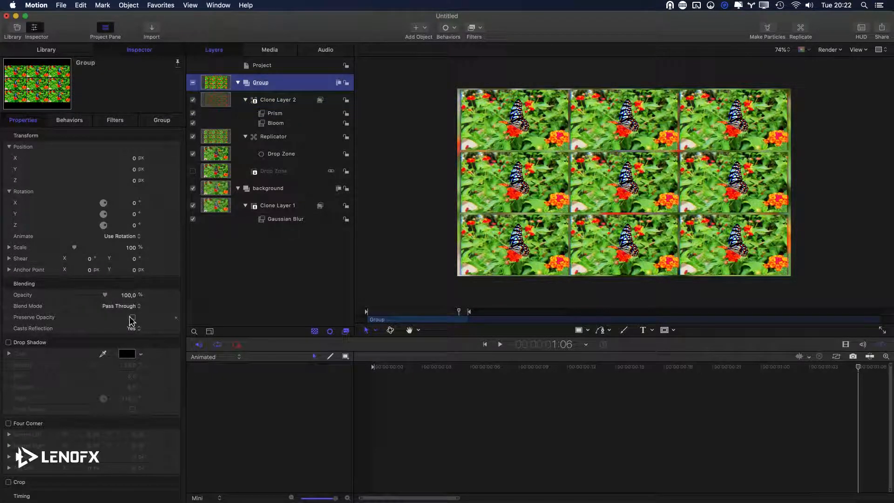
{"action": "left_click", "coordinate": [273, 139]}
{"action": "left_click", "coordinate": [275, 100]}
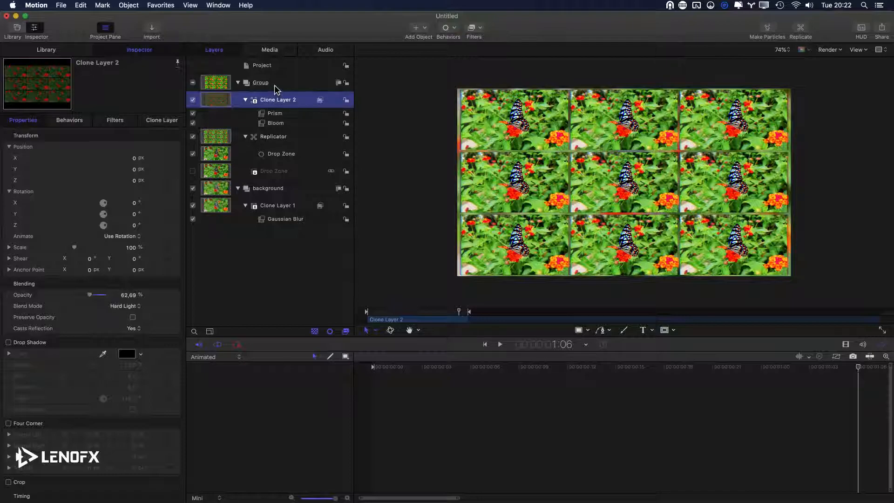
{"action": "left_click", "coordinate": [275, 86]}
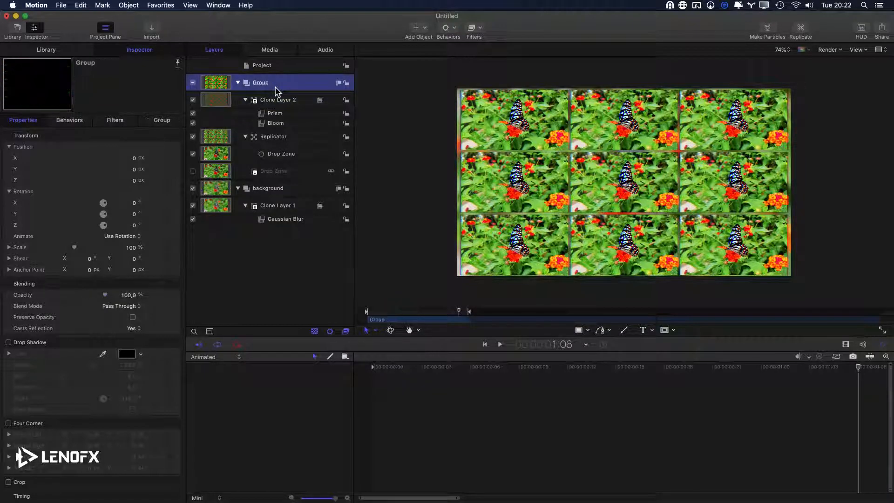
{"action": "left_click", "coordinate": [261, 190]}
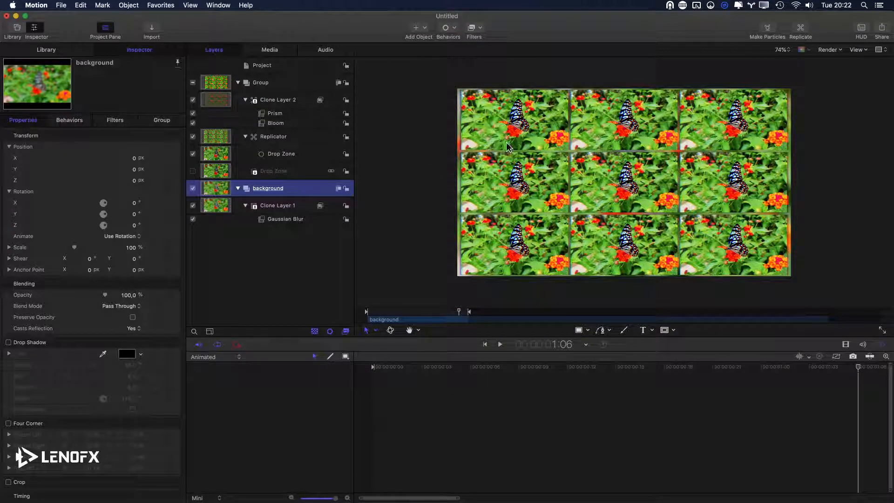
{"action": "left_click", "coordinate": [283, 86]}
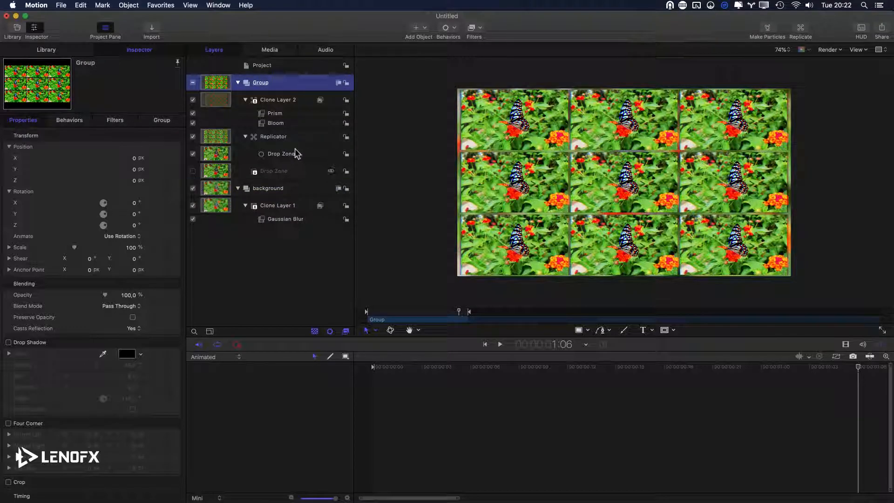
{"action": "left_click", "coordinate": [273, 136]}
Delete Clone Layer 2 and the replicator from the main group.
{"action": "left_click", "coordinate": [279, 100]}
{"action": "key", "text": "Delete"}
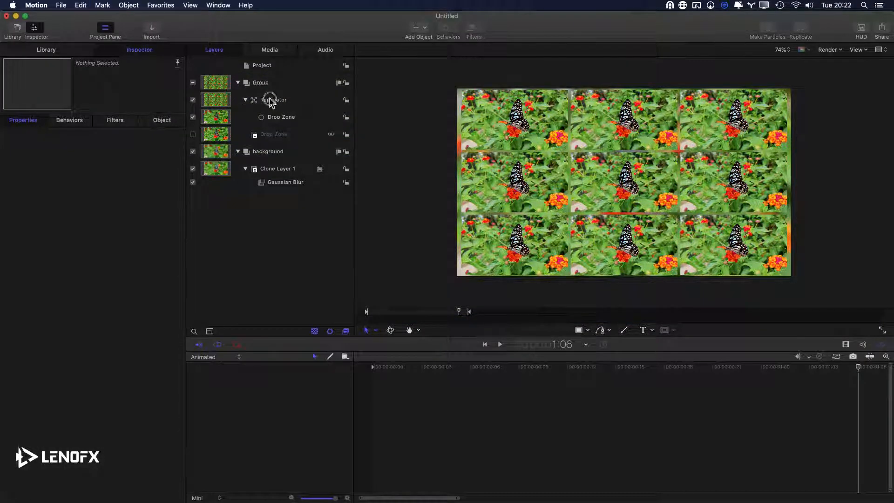
{"action": "left_click", "coordinate": [271, 101]}
{"action": "key", "text": "Delete"}
Delete the main group and the background group to empty the project.
{"action": "left_click", "coordinate": [272, 84]}
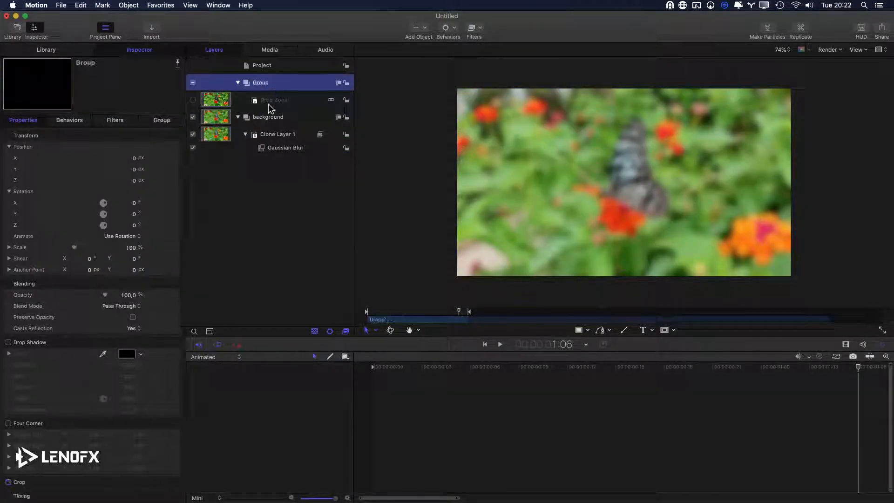
{"action": "key", "text": "Delete"}
{"action": "left_click", "coordinate": [474, 183]}
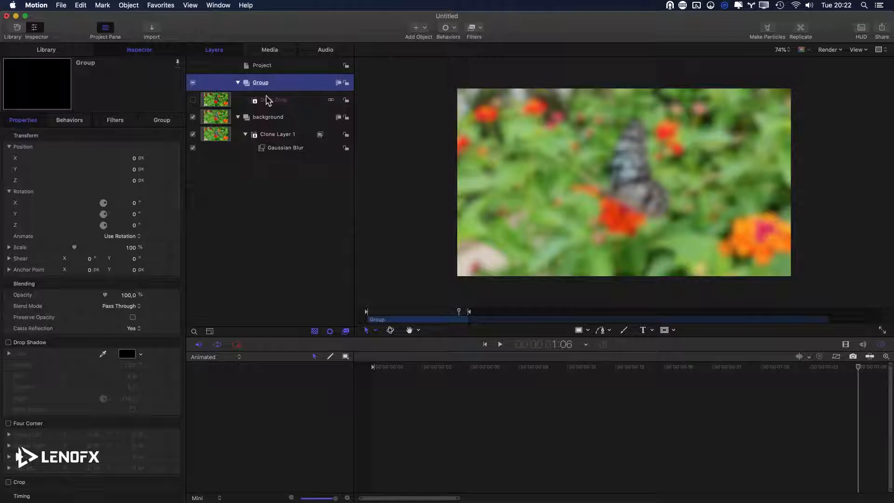
{"action": "left_click", "coordinate": [282, 119], "text": "super"}
{"action": "key", "text": "Delete"}
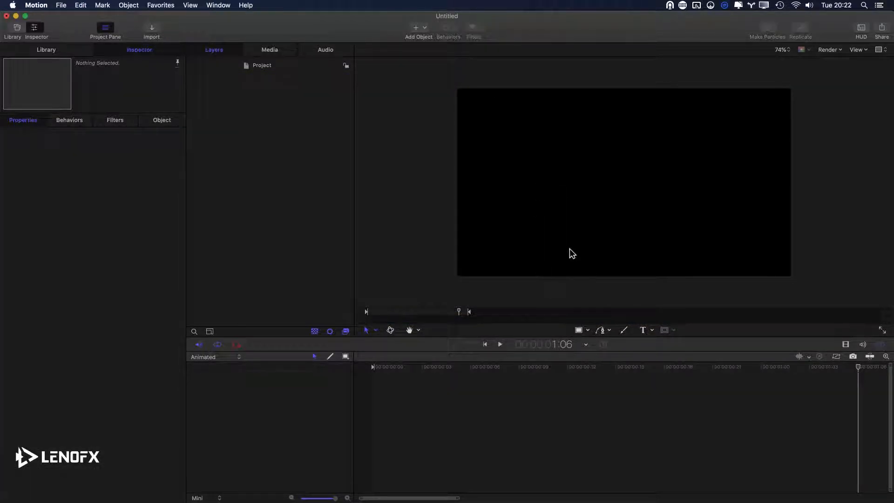
Hide the timing area and fit the canvas to the window.
{"action": "key", "text": "F6"}
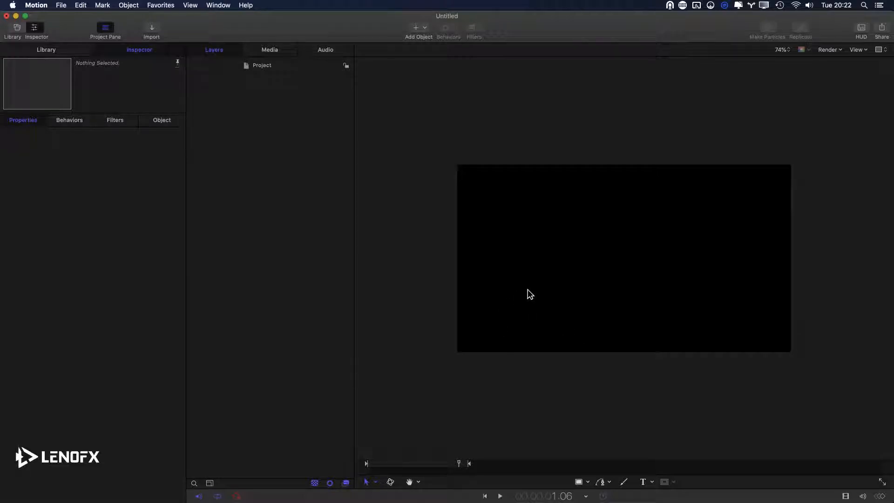
{"action": "key", "text": "shift+z"}
Create a rectangle shape and duplicate it.
{"action": "key", "text": "t"}
{"action": "left_click", "coordinate": [583, 226]}
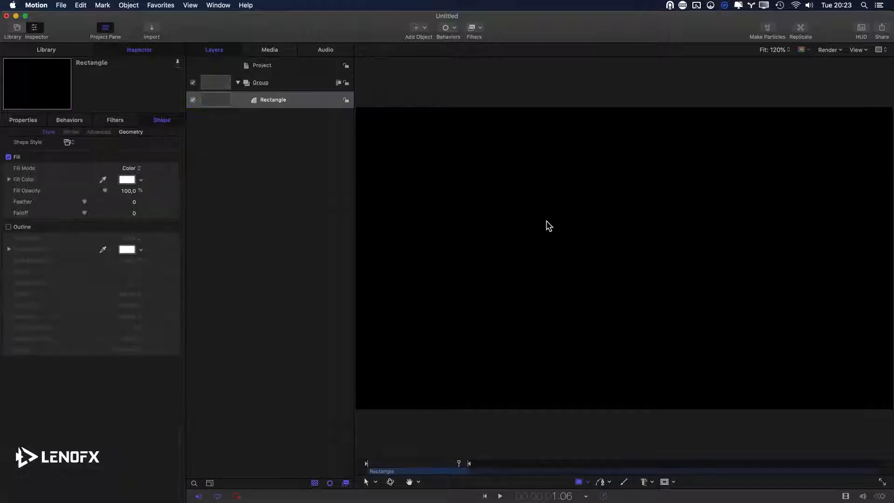
{"action": "key", "text": "super+d"}
{"action": "key", "text": "s"}
Add a text layer reading "asdfasdfsad" in the upper part of the canvas.
{"action": "key", "text": "t"}
{"action": "left_click", "coordinate": [494, 182]}
{"action": "type", "text": "asdfasdfsad"}
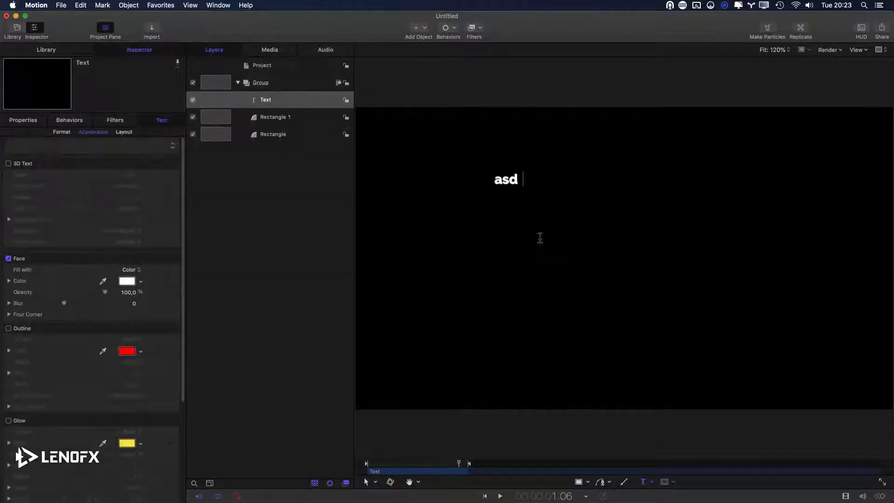
Delete both rectangle layers below the text.
{"action": "left_click", "coordinate": [288, 120]}
{"action": "left_click", "coordinate": [289, 132], "text": "shift"}
{"action": "key", "text": "Delete"}
Make a clone layer of the "asdfasdfsad" text.
{"action": "left_click", "coordinate": [294, 107]}
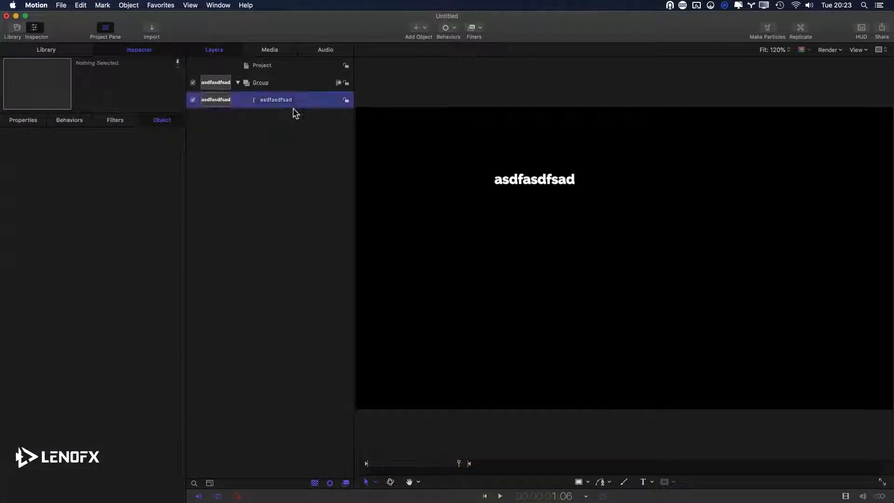
{"action": "key", "text": "l"}
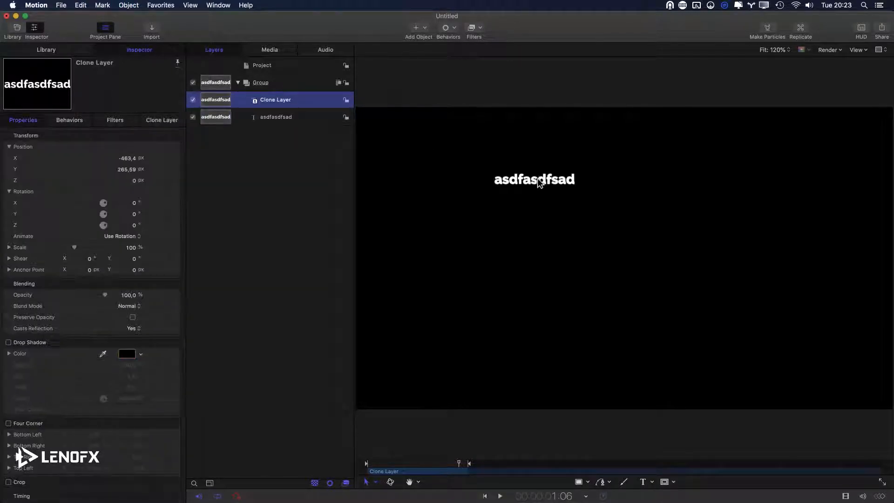
Move the text clone down and right of the original, and change the original text's font to Sinzano.
{"action": "left_click_drag", "start_coordinate": [526, 177], "coordinate": [580, 236]}
{"action": "left_click", "coordinate": [281, 118]}
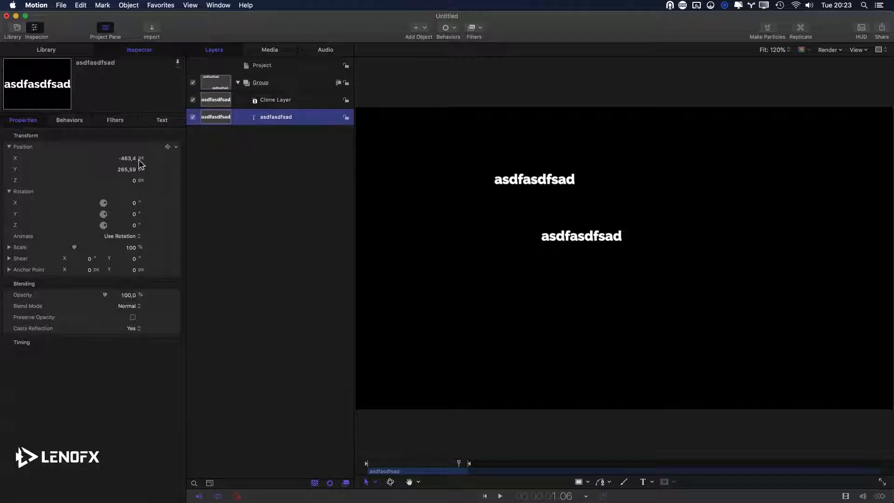
{"action": "key", "text": "F4"}
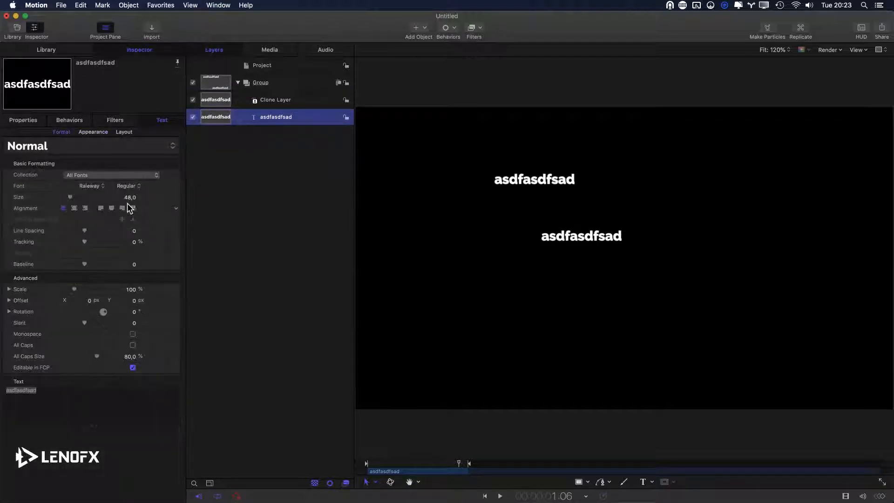
{"action": "left_click", "coordinate": [96, 186]}
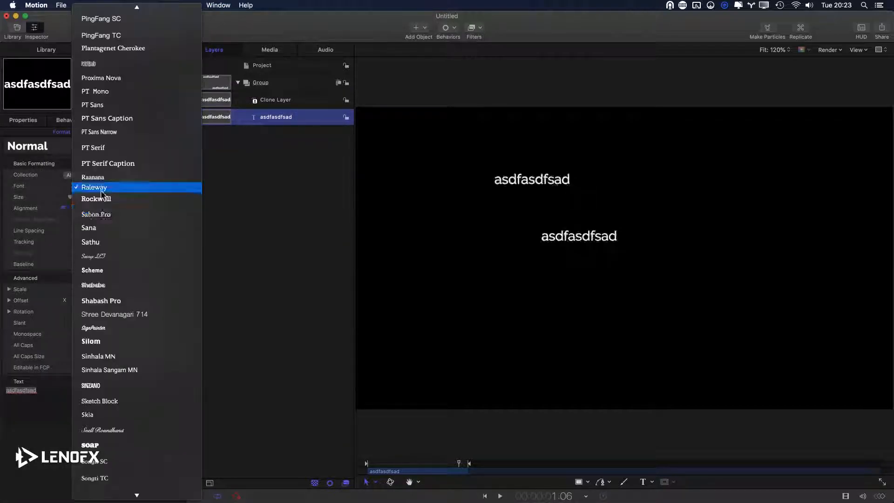
{"action": "left_click", "coordinate": [102, 383]}
Enlarge the original "asdfasdfsad" text to size 157 and switch its font to Soap.
{"action": "left_click", "coordinate": [126, 197]}
{"action": "left_click_drag", "start_coordinate": [128, 198], "coordinate": [135, 188]}
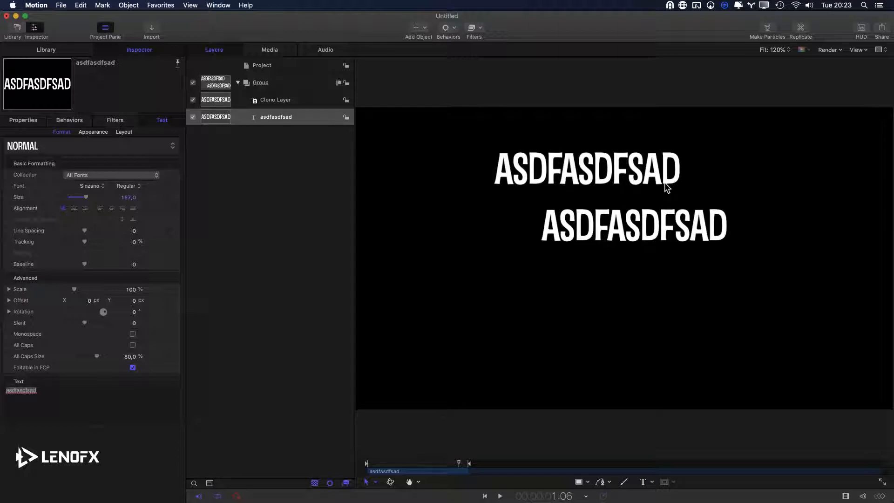
{"action": "left_click", "coordinate": [92, 186]}
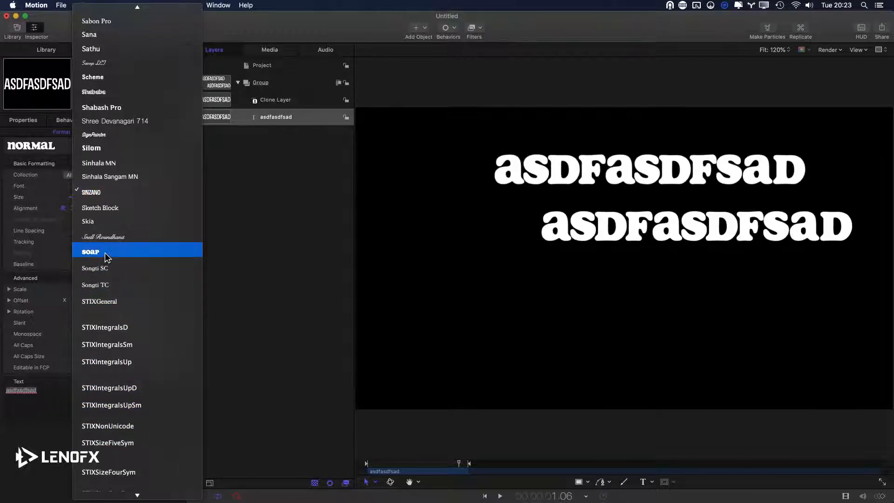
{"action": "left_click", "coordinate": [106, 253]}
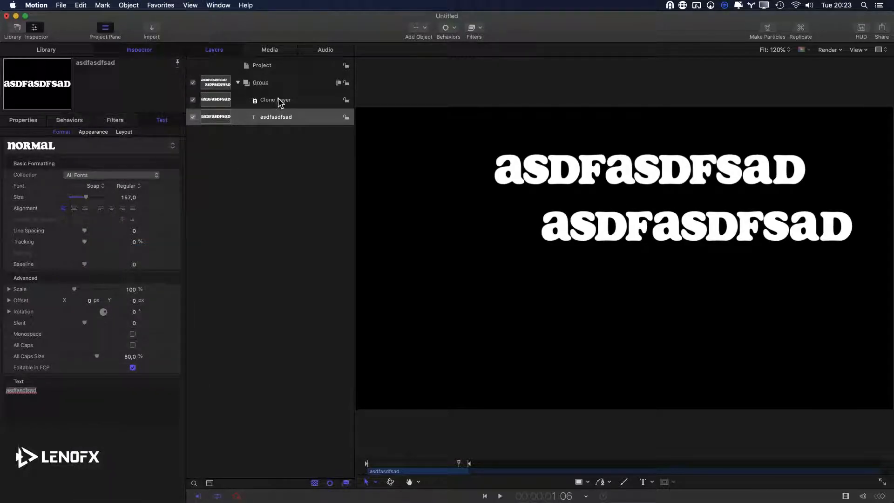
Delete the clone layer and move the remaining text slightly down and left on the canvas.
{"action": "left_click", "coordinate": [272, 105]}
{"action": "key", "text": "Delete"}
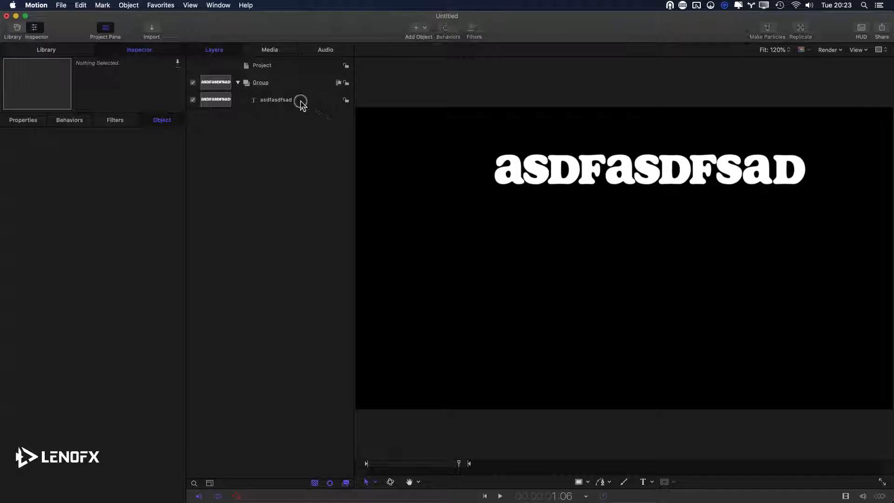
{"action": "left_click", "coordinate": [320, 107]}
{"action": "left_click_drag", "start_coordinate": [623, 160], "coordinate": [577, 177]}
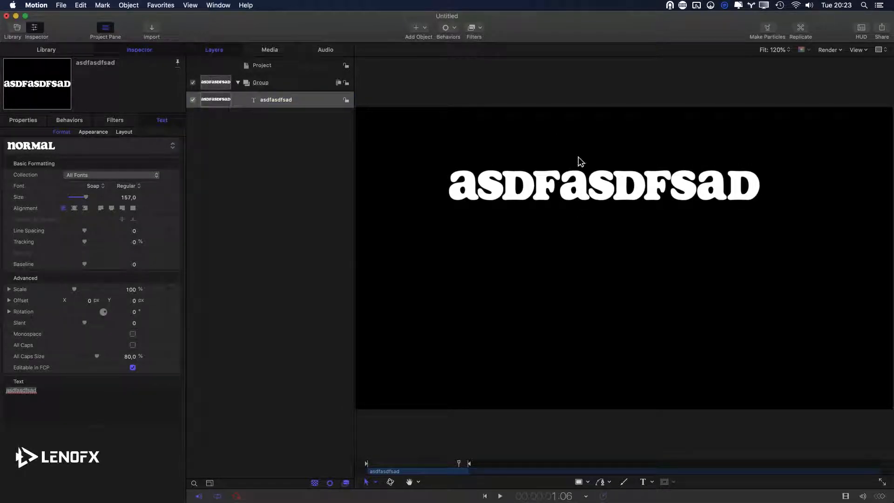
Replace the "asdfasdfsad" text with "lenofx.com".
{"action": "double_click", "coordinate": [543, 194]}
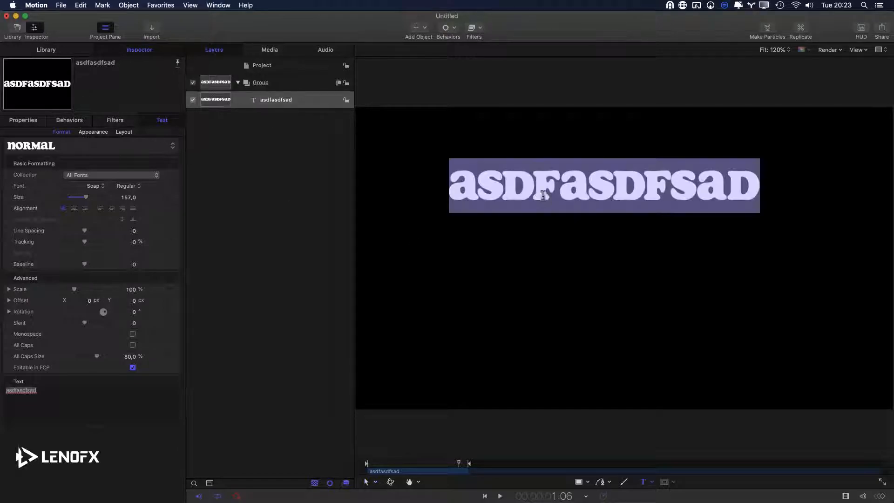
{"action": "type", "text": "lenofx.com"}
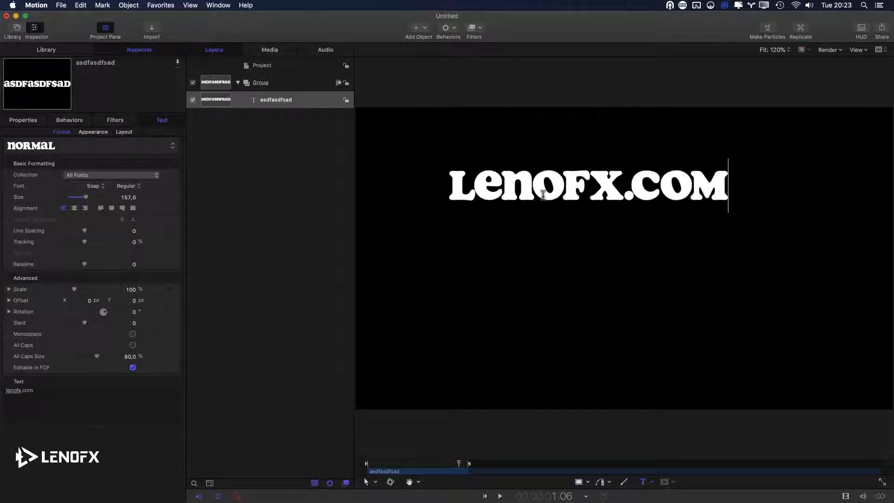
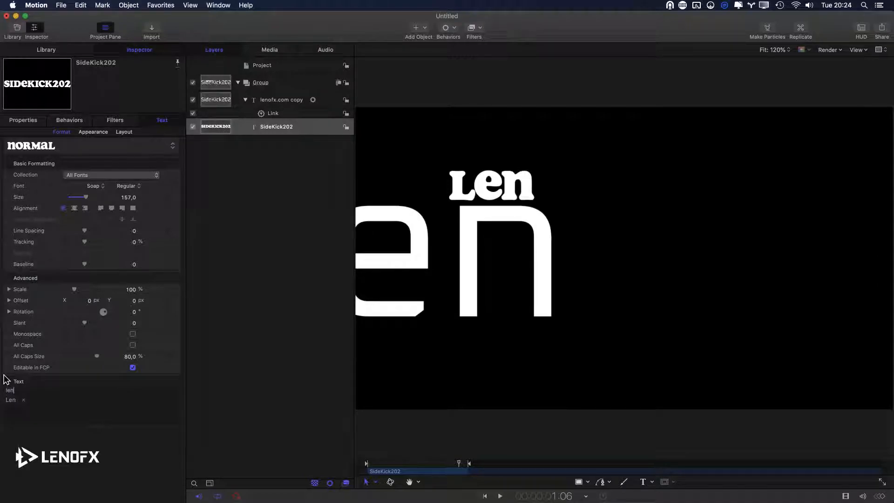
Change the source text of the SideKick202 layer to "Lenofx".
{"action": "key", "text": "BackSpace"}
{"action": "key", "text": "BackSpace"}
{"action": "key", "text": "BackSpace"}
{"action": "type", "text": "noleno"}
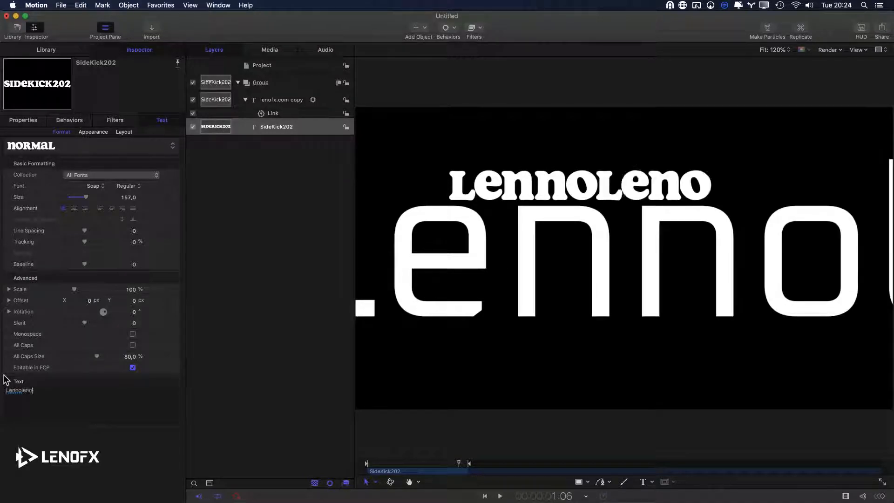
{"action": "type", "text": "lenofx"}
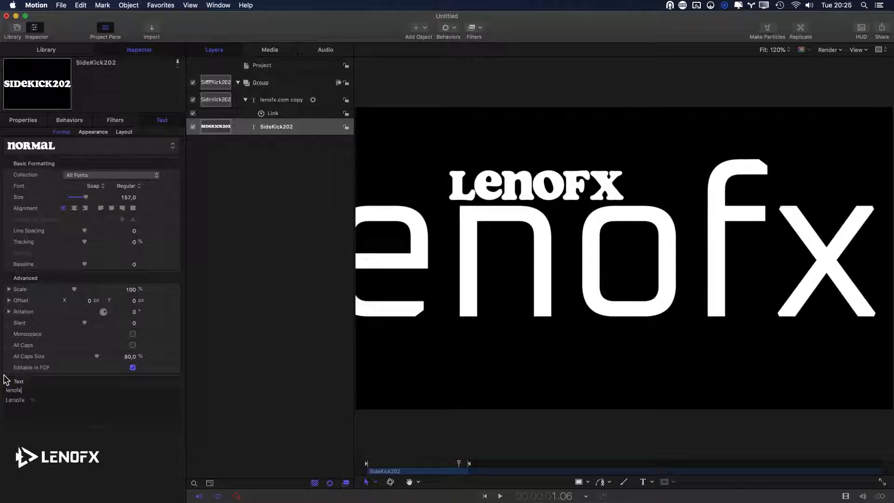
{"action": "key", "text": "Return"}
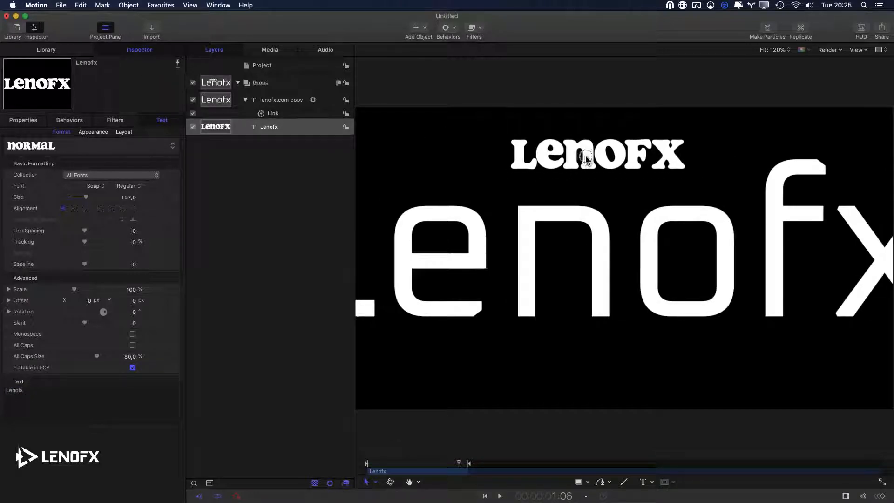
Move the small source "Lenofx" text to sit above the large linked copy.
{"action": "left_click", "coordinate": [272, 114]}
{"action": "left_click", "coordinate": [275, 127]}
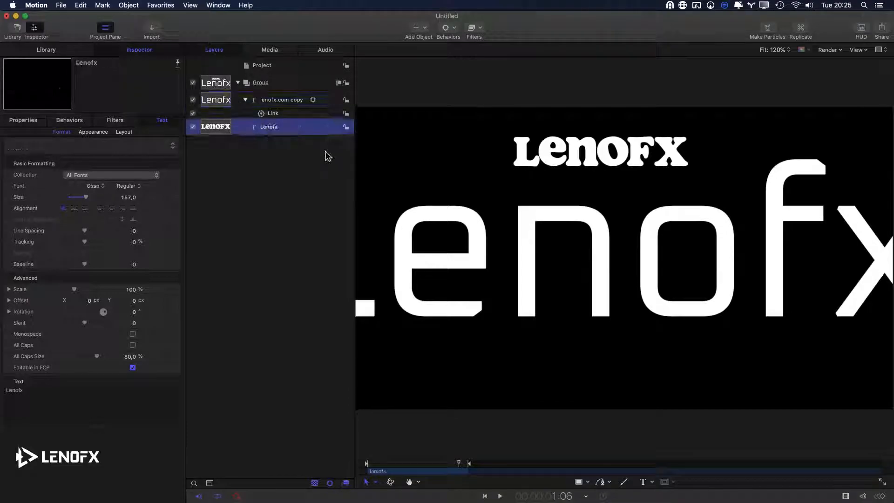
{"action": "left_click_drag", "start_coordinate": [607, 157], "coordinate": [609, 165]}
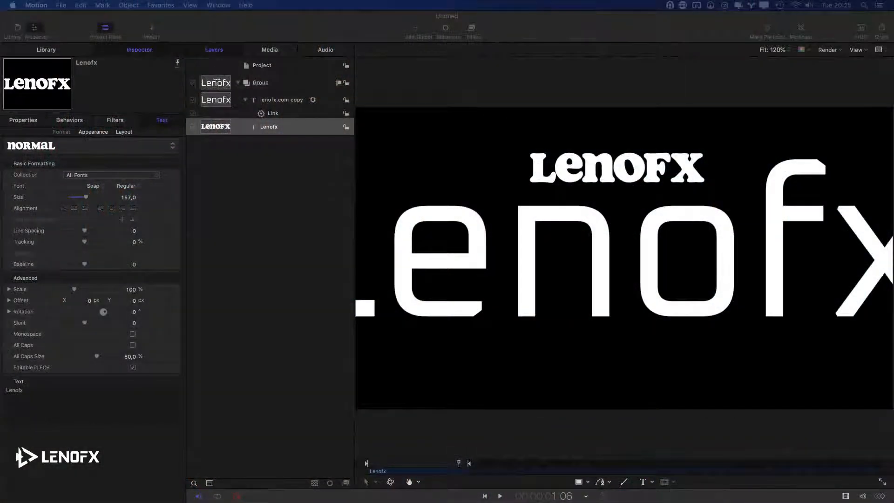
Delete the linked "lenofx.com copy" text layer and the source Lenofx text layer.
{"action": "left_click", "coordinate": [406, 59]}
{"action": "left_click", "coordinate": [291, 100]}
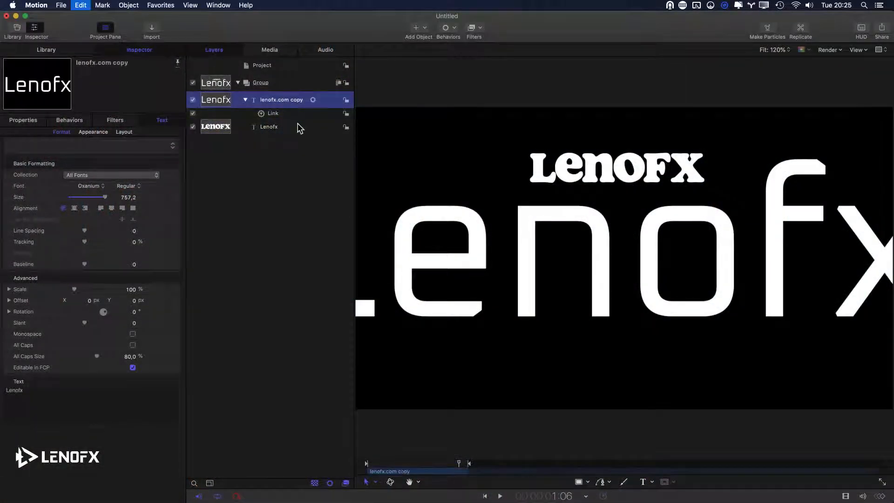
{"action": "key", "text": "Delete"}
{"action": "left_click", "coordinate": [279, 100]}
{"action": "key", "text": "Delete"}
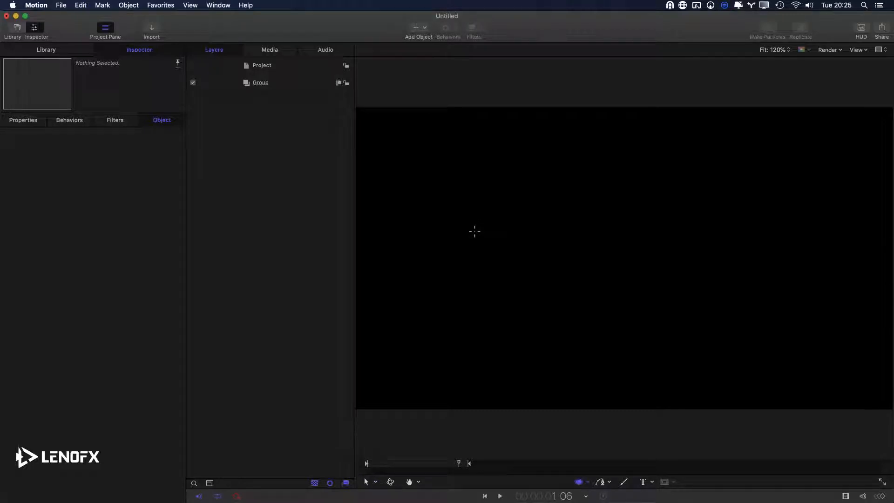
Draw a circle left of the canvas centre, with its fill off and its outline on.
{"action": "left_click_drag", "start_coordinate": [456, 224], "coordinate": [556, 315]}
{"action": "key", "text": "super+z"}
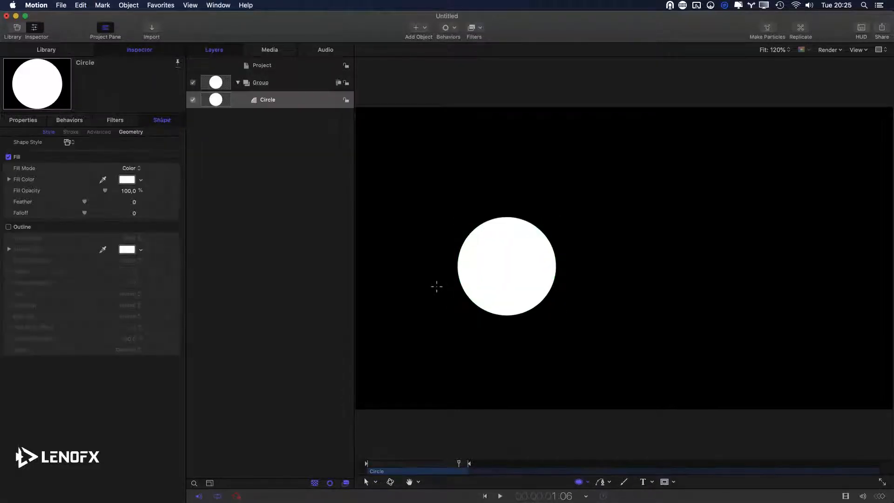
{"action": "left_click", "coordinate": [8, 156]}
{"action": "left_click", "coordinate": [9, 227]}
Set the start cap and end cap of the circle's outline to None.
{"action": "left_click_drag", "start_coordinate": [67, 275], "coordinate": [71, 276]}
{"action": "left_click", "coordinate": [126, 294]}
{"action": "left_click", "coordinate": [127, 295]}
{"action": "left_click", "coordinate": [128, 305]}
{"action": "left_click", "coordinate": [133, 289]}
{"action": "left_click", "coordinate": [132, 316]}
{"action": "left_click", "coordinate": [133, 308]}
{"action": "left_click", "coordinate": [133, 314]}
{"action": "left_click", "coordinate": [132, 308]}
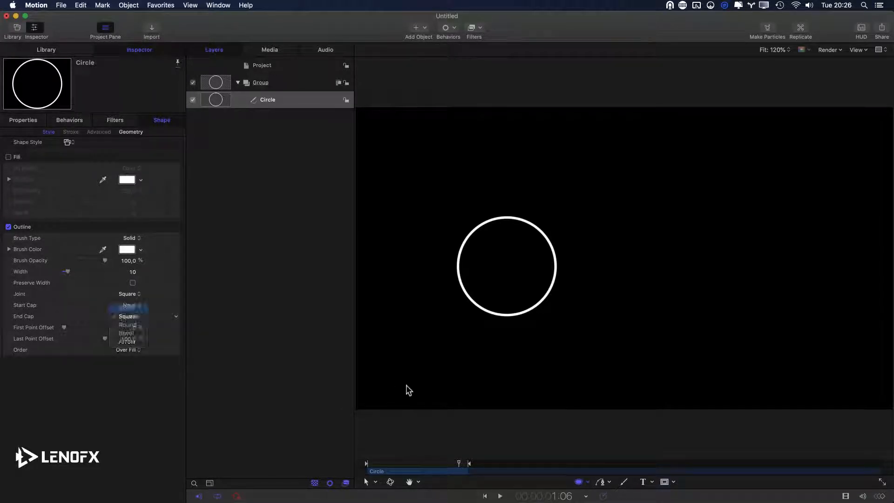
Keyframe the circle outline's First Point Offset from 100% at the start to 0% at frame 20, and show its animation curve.
{"action": "left_click_drag", "start_coordinate": [104, 342], "coordinate": [124, 331]}
{"action": "left_click_drag", "start_coordinate": [64, 328], "coordinate": [206, 343]}
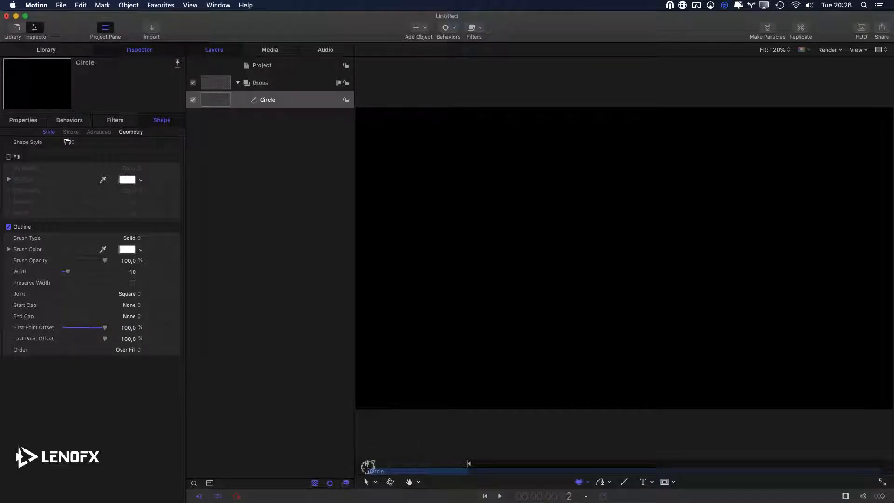
{"action": "left_click", "coordinate": [167, 328]}
{"action": "key", "text": "shift+Right"}
{"action": "key", "text": "shift+Right"}
{"action": "left_click_drag", "start_coordinate": [107, 330], "coordinate": [59, 329]}
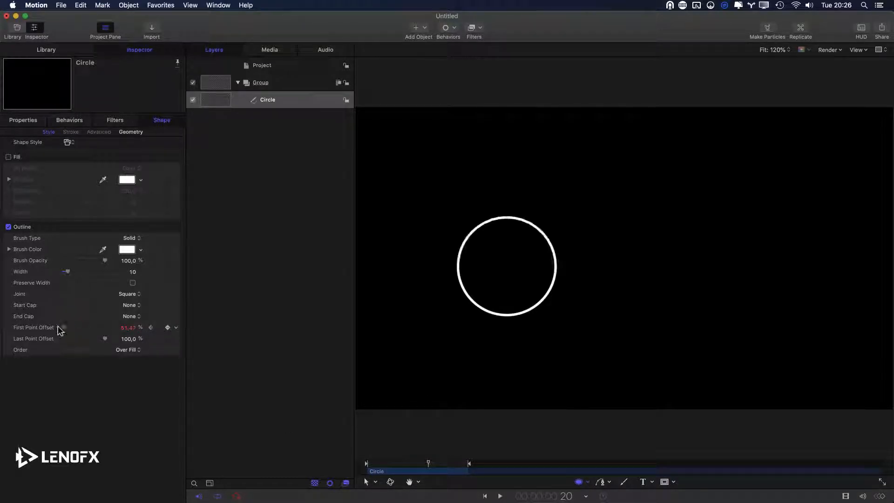
{"action": "key", "text": "super+8"}
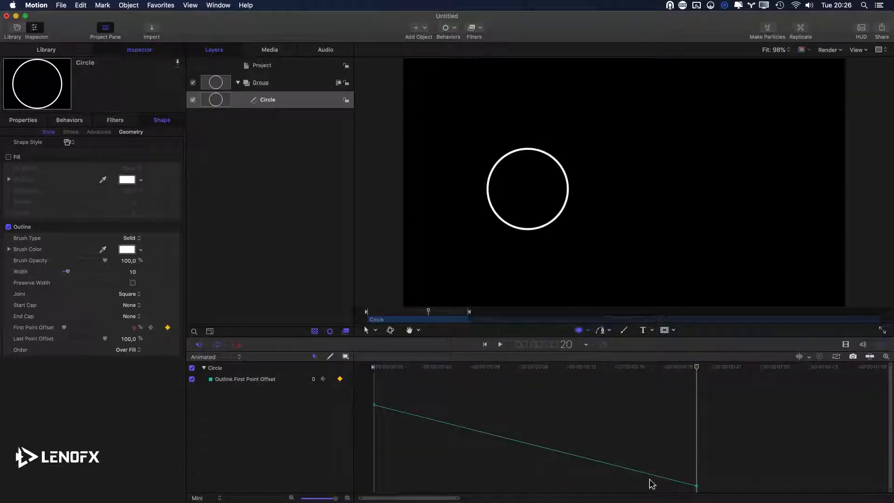
{"action": "left_click", "coordinate": [696, 486]}
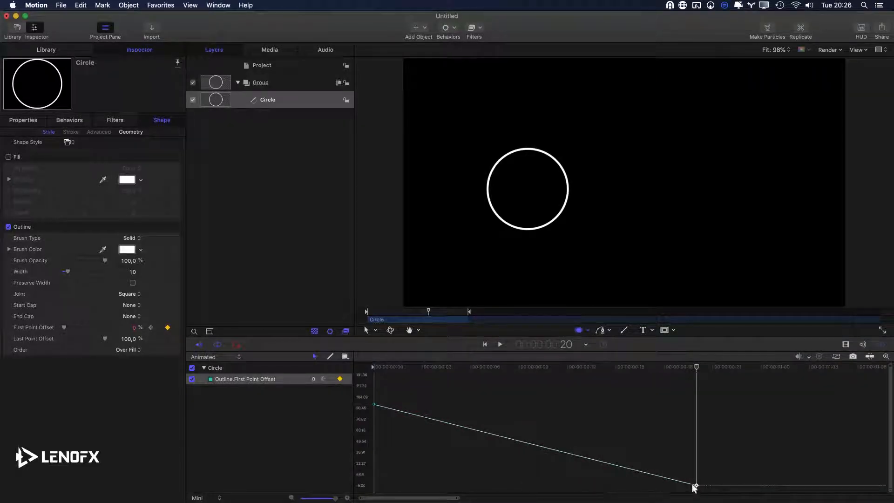
{"action": "left_click_drag", "start_coordinate": [696, 486], "coordinate": [522, 441]}
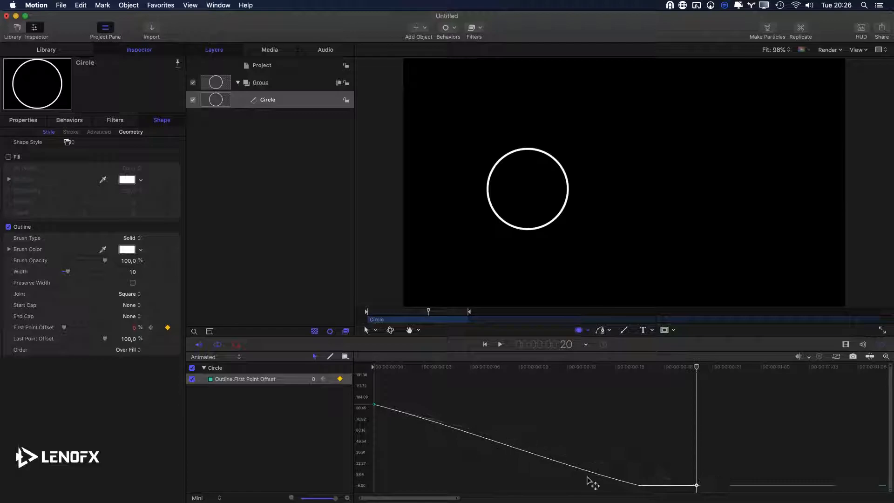
{"action": "key", "text": "super+z"}
{"action": "key", "text": "super+z"}
Ease the First Point Offset curve with horizontal handles at both keyframes and play the animation.
{"action": "left_click_drag", "start_coordinate": [696, 486], "coordinate": [491, 484]}
{"action": "left_click_drag", "start_coordinate": [374, 404], "coordinate": [499, 404]}
{"action": "key", "text": "space"}
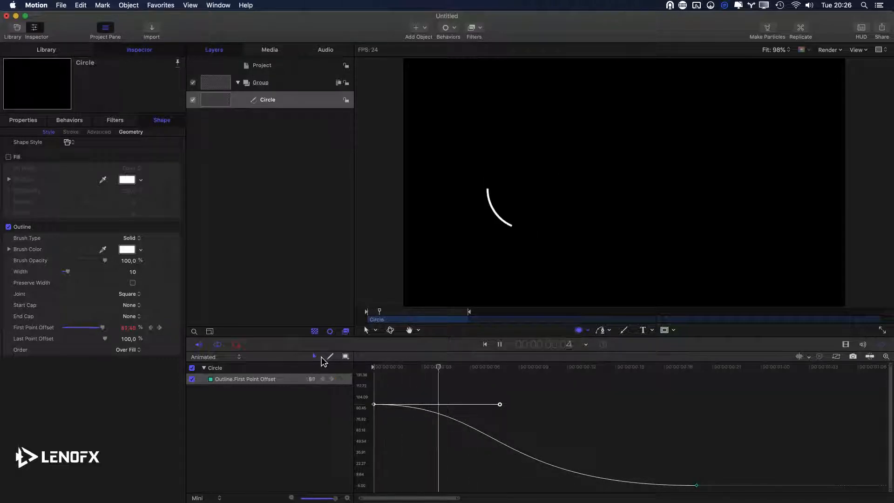
End the play range at frame 22, just past the last keyframe.
{"action": "left_click", "coordinate": [629, 400]}
{"action": "left_click", "coordinate": [729, 367]}
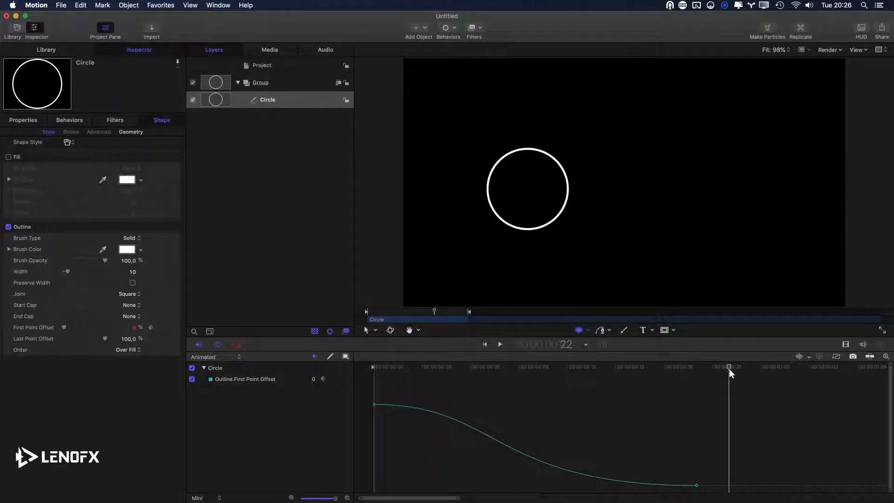
{"action": "key", "text": "alt+super+o"}
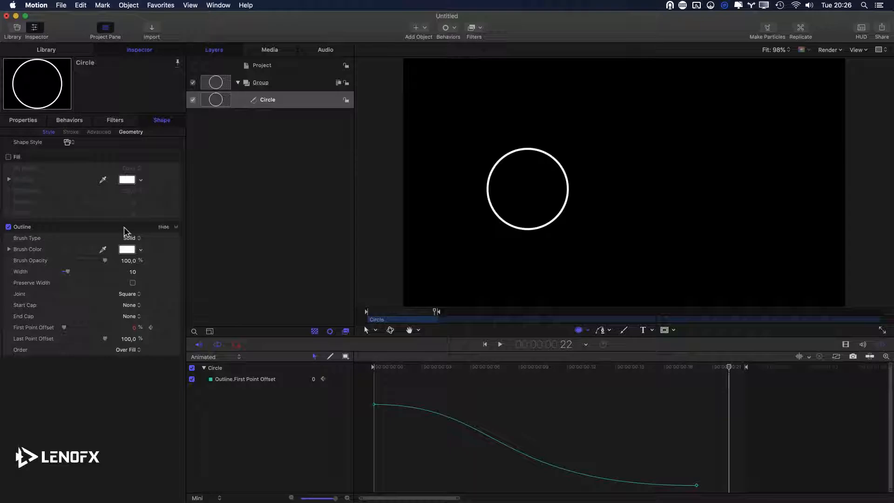
Make a clone layer of the circle, move it right to X position 248,57 px, and preview both circles.
{"action": "left_click", "coordinate": [252, 101]}
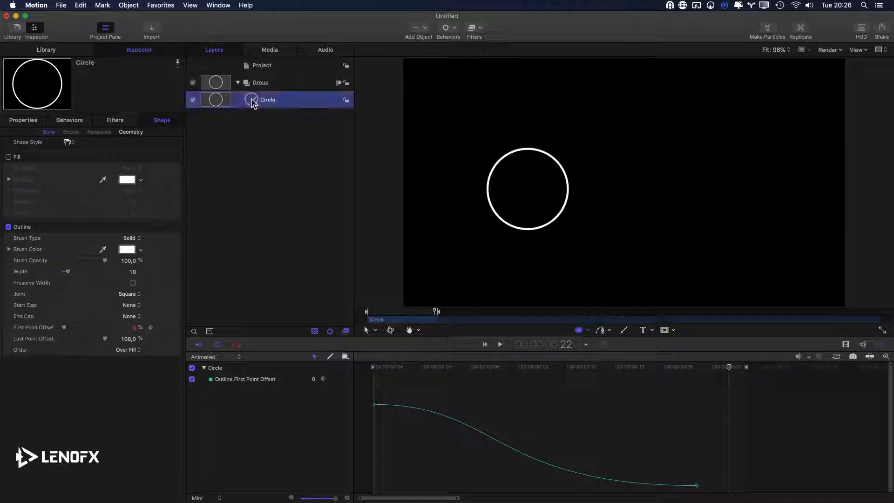
{"action": "key", "text": "k"}
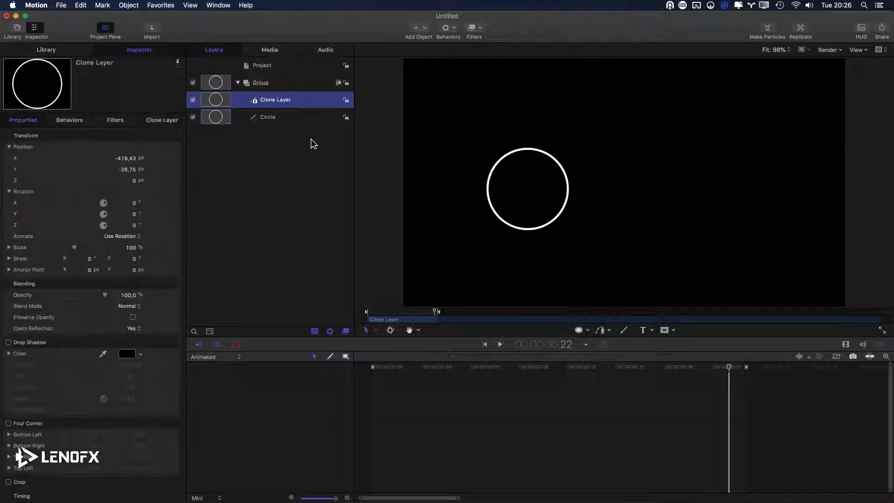
{"action": "left_click_drag", "start_coordinate": [123, 160], "coordinate": [154, 160]}
{"action": "key", "text": "space"}
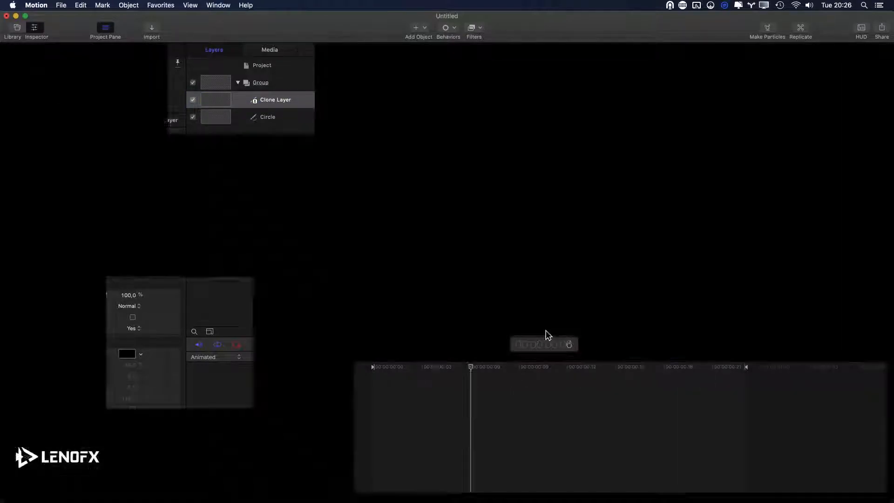
{"action": "key", "text": "space"}
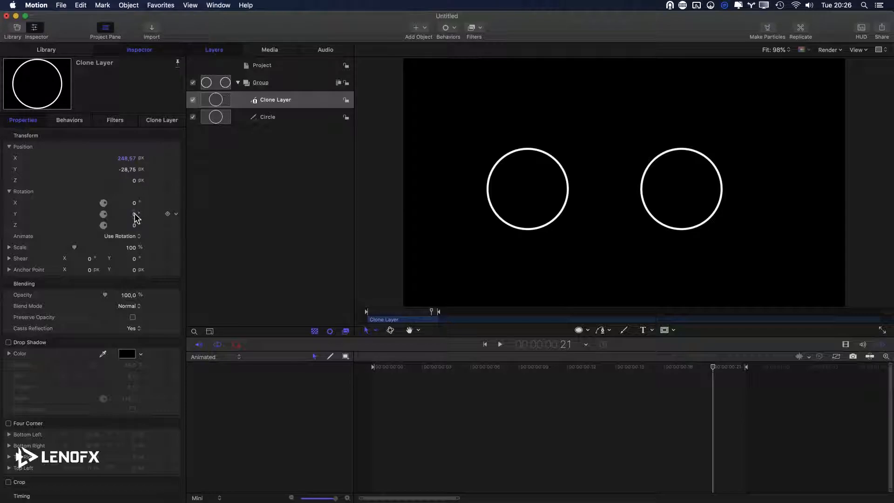
Mirror the cloned circle by setting its Y rotation to 180° while the animation plays.
{"action": "key", "text": "space"}
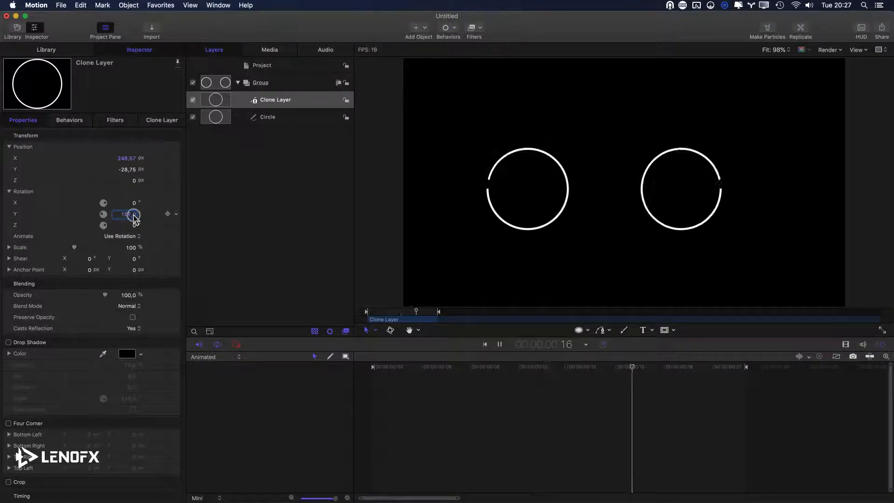
{"action": "double_click", "coordinate": [134, 216]}
{"action": "type", "text": "180"}
{"action": "key", "text": "Return"}
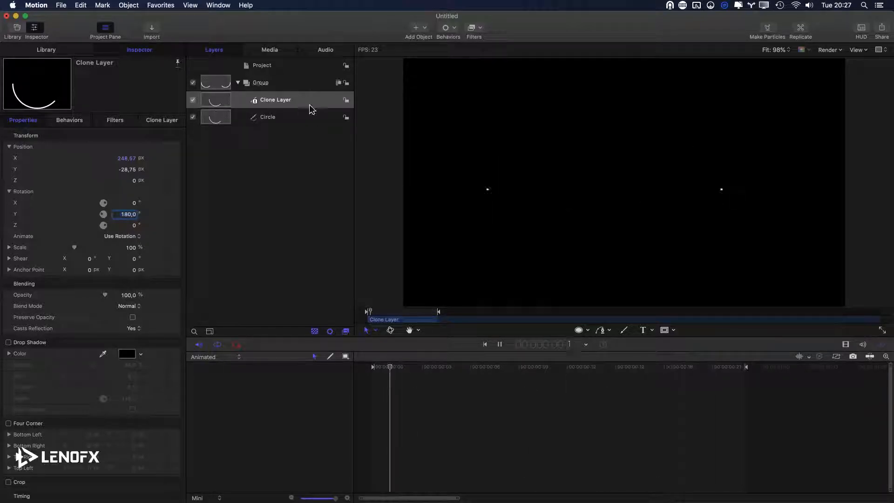
{"action": "key", "text": "space"}
Make a clone layer of the whole circle group and scale the clone to 224%.
{"action": "left_click", "coordinate": [263, 84]}
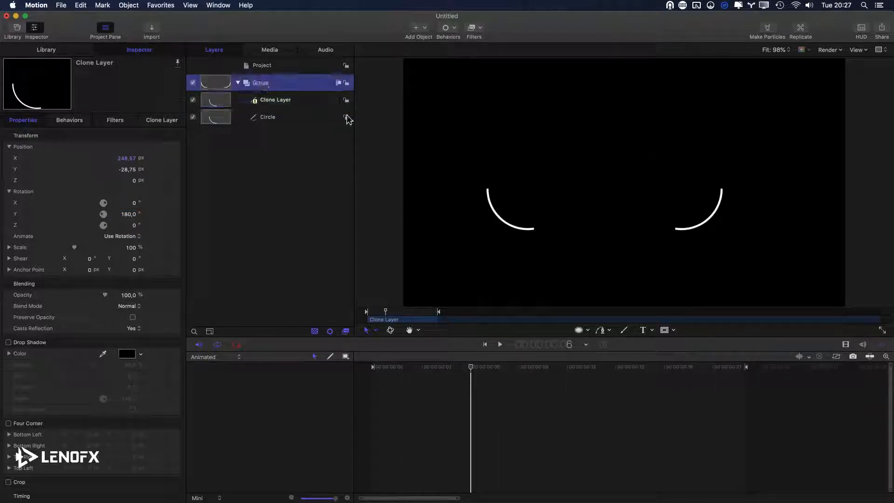
{"action": "key", "text": "k"}
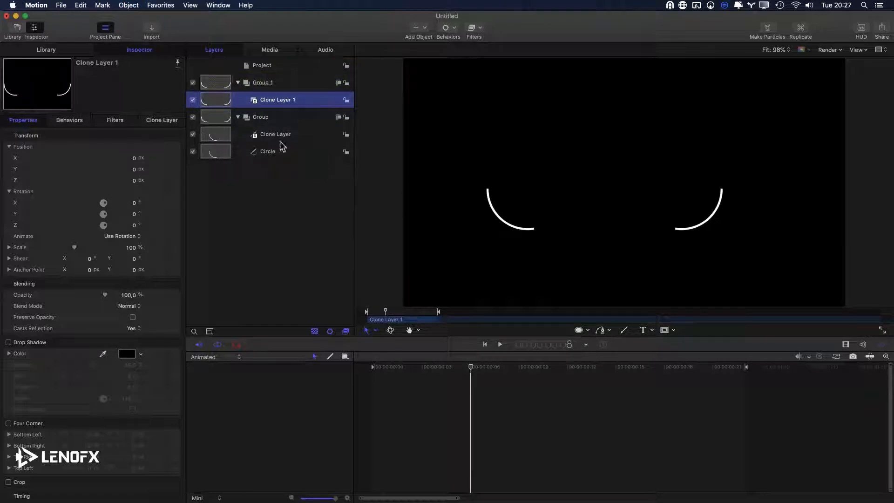
{"action": "left_click_drag", "start_coordinate": [135, 250], "coordinate": [136, 247]}
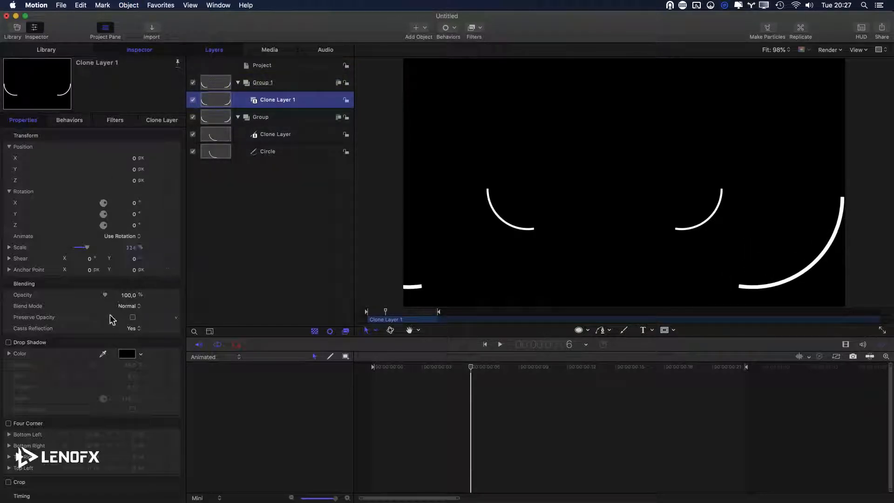
Lower the cloned group's opacity to 16,98% and preview the animation.
{"action": "left_click_drag", "start_coordinate": [104, 297], "coordinate": [69, 297]}
{"action": "key", "text": "space"}
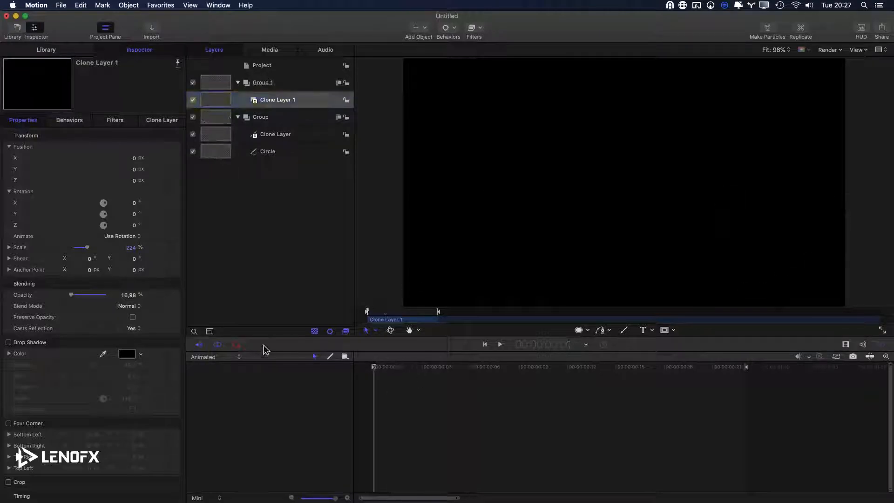
{"action": "key", "text": "space"}
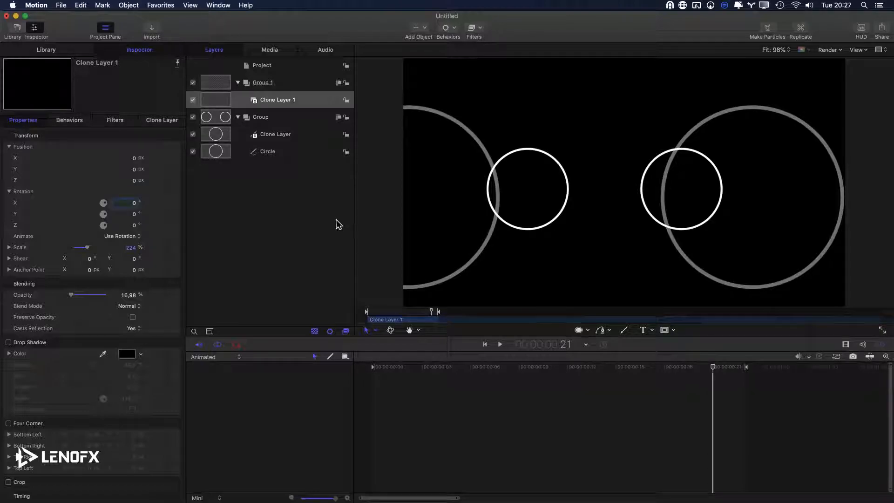
Flip the cloned group vertically by setting its X rotation to 180° and play the result.
{"action": "type", "text": "180"}
{"action": "key", "text": "Return"}
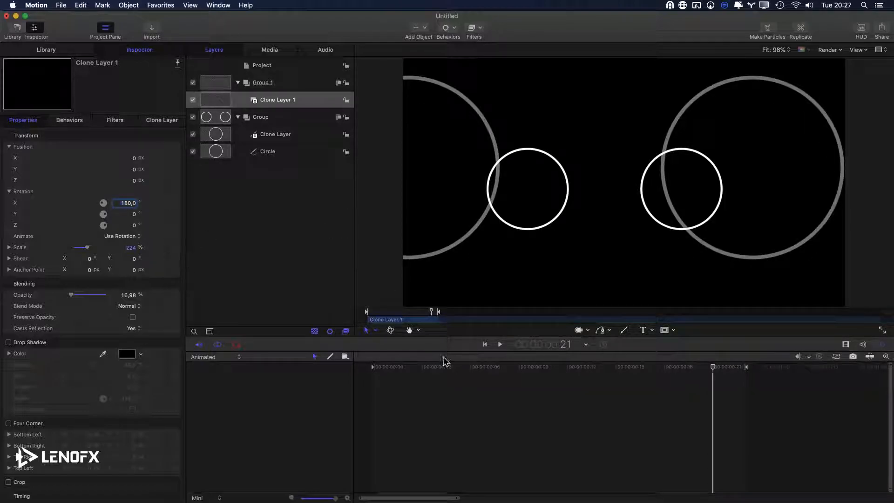
{"action": "key", "text": "space"}
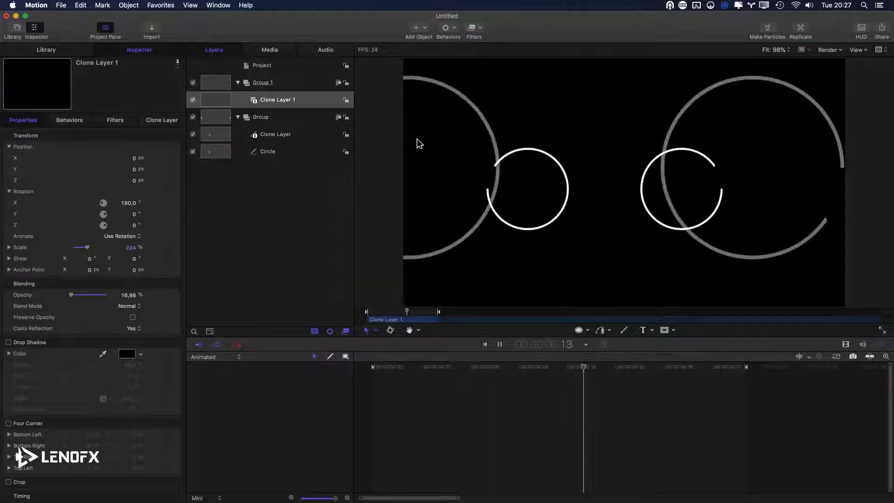
Stop playback and delete both groups, Group 1 and Group, from the project.
{"action": "left_click", "coordinate": [305, 84]}
{"action": "key", "text": "space"}
{"action": "left_click", "coordinate": [286, 117], "text": "super"}
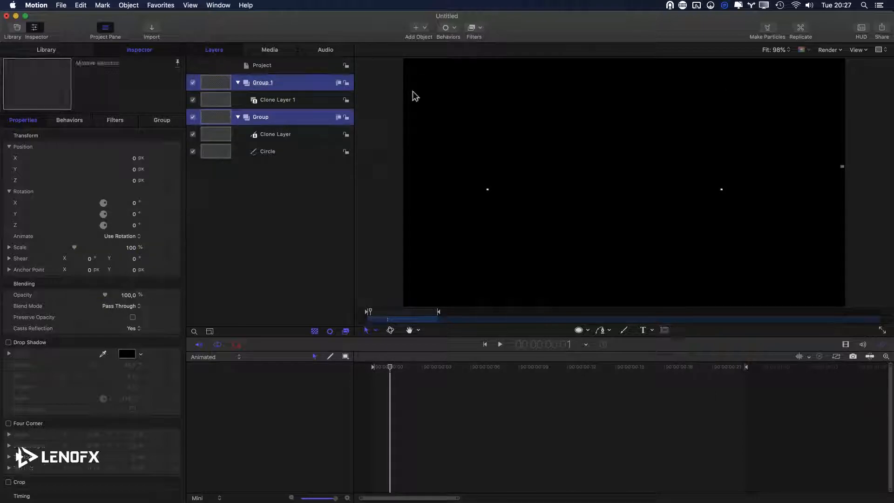
{"action": "key", "text": "Delete"}
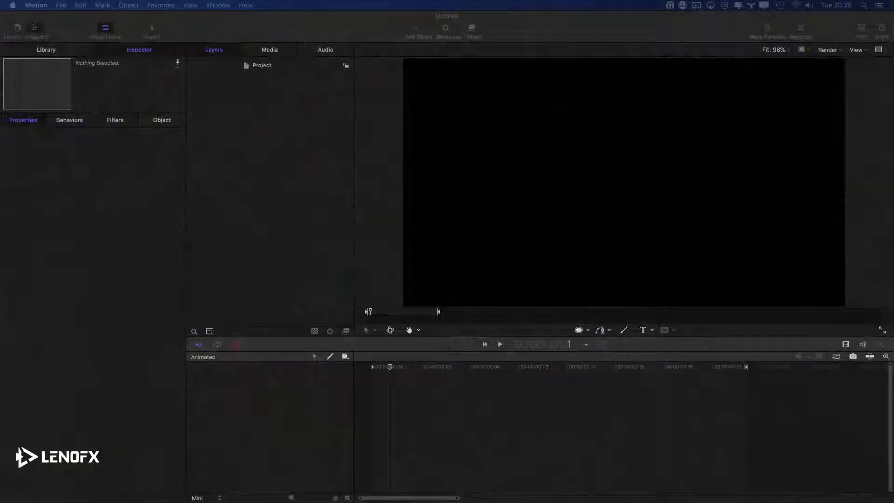
Switch to Google Chrome, look through the Behance project thumbnails around the Brunet pattern of repeated curves, and return to Motion.
{"action": "key", "text": "super+Tab"}
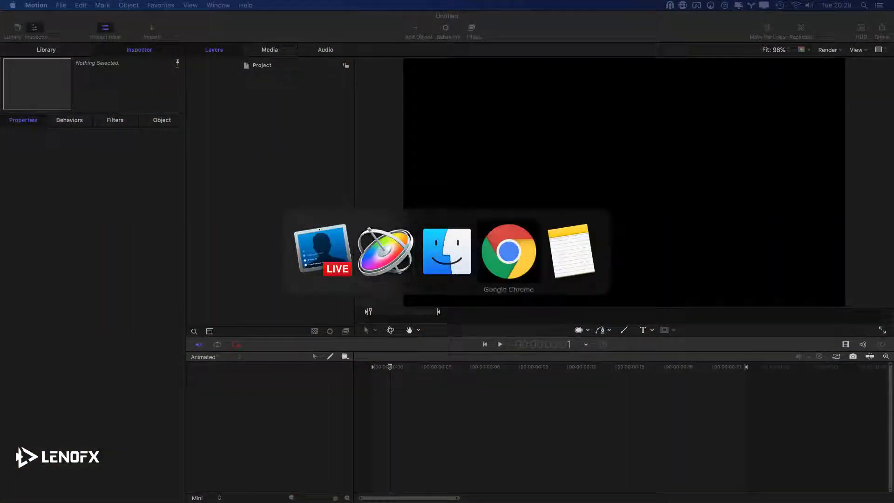
{"action": "scroll", "coordinate": [526, 359], "scroll_direction": "down", "scroll_amount": 10}
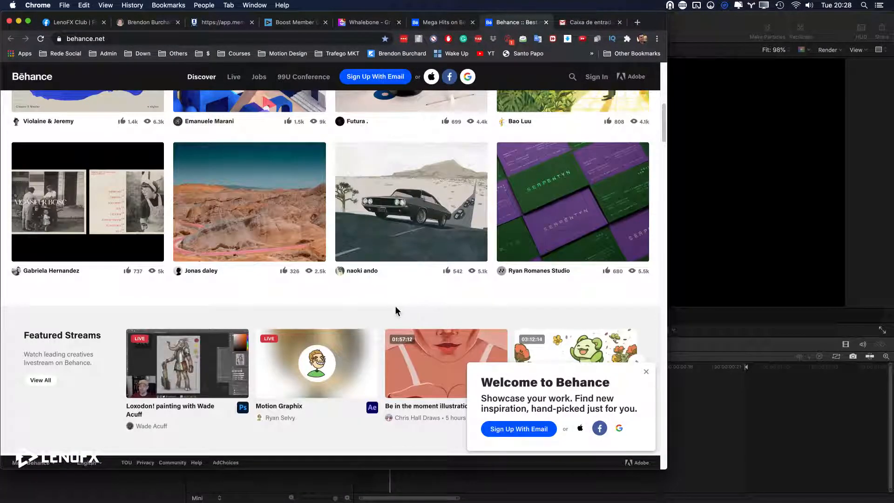
{"action": "scroll", "coordinate": [396, 306], "scroll_direction": "down", "scroll_amount": 7}
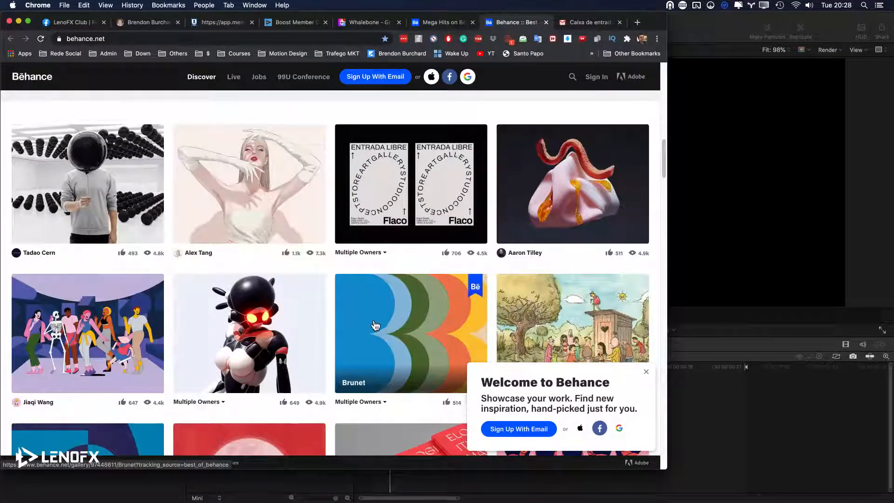
{"action": "scroll", "coordinate": [392, 321], "scroll_direction": "down", "scroll_amount": 1}
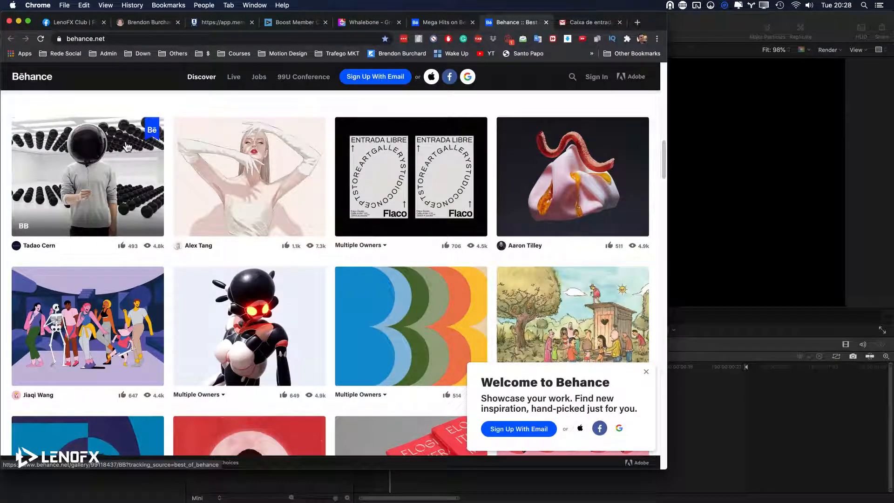
{"action": "scroll", "coordinate": [317, 200], "scroll_direction": "down", "scroll_amount": 4}
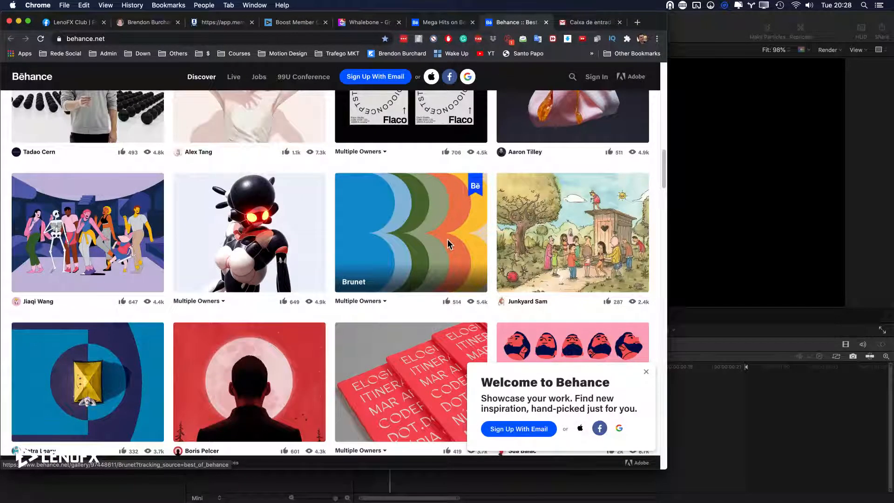
{"action": "left_click", "coordinate": [764, 303]}
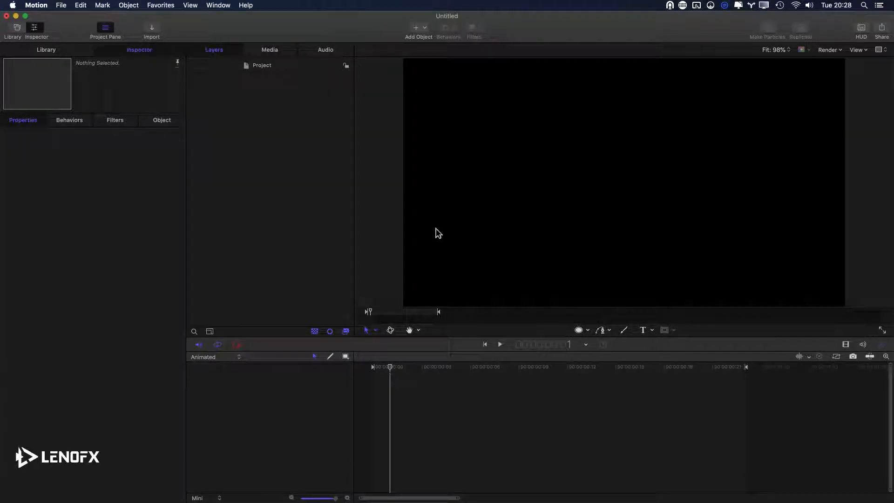
Add a text layer reading "B" and set its font size to 872.
{"action": "left_click", "coordinate": [453, 204]}
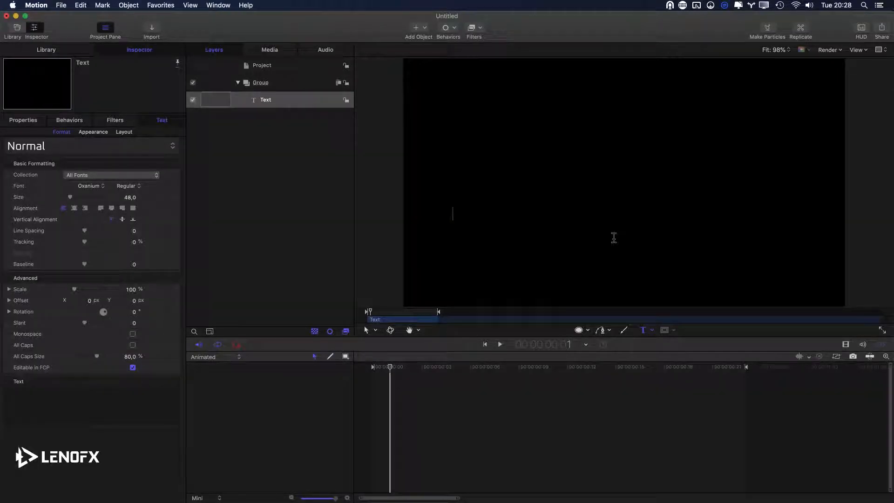
{"action": "left_click", "coordinate": [274, 113]}
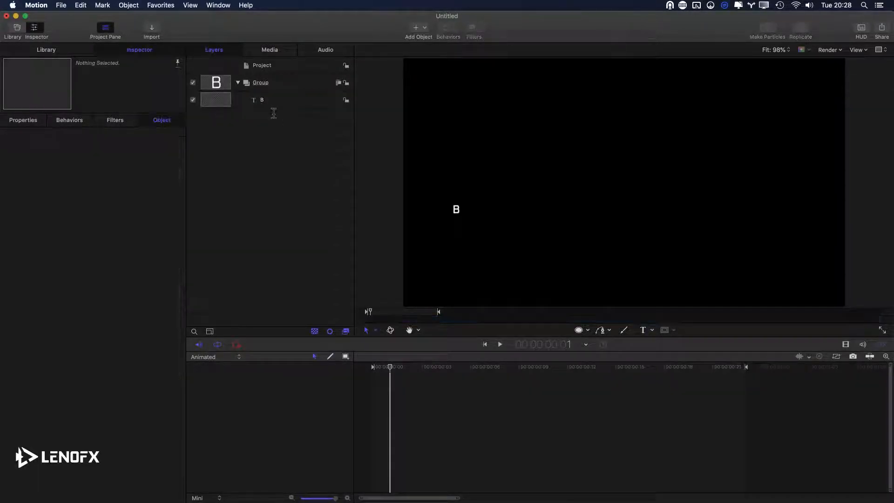
{"action": "left_click", "coordinate": [270, 104]}
{"action": "left_click_drag", "start_coordinate": [128, 198], "coordinate": [129, 200]}
Move the large letter B to the left side of the canvas, roughly centred vertically.
{"action": "left_click_drag", "start_coordinate": [486, 234], "coordinate": [451, 128]}
{"action": "left_click_drag", "start_coordinate": [491, 250], "coordinate": [469, 144]}
{"action": "left_click_drag", "start_coordinate": [491, 233], "coordinate": [416, 140]}
{"action": "left_click", "coordinate": [281, 98]}
{"action": "left_click", "coordinate": [431, 140]}
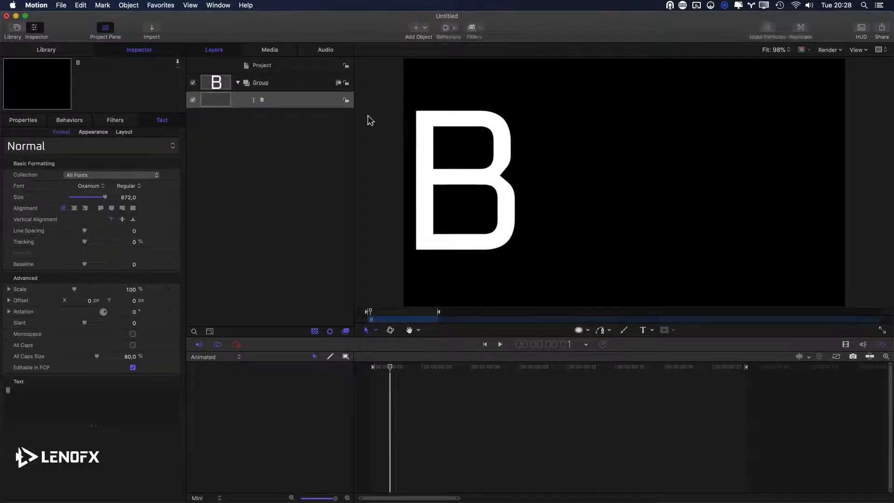
Try the Phosphate font on the letter B, but settle on Octin Team.
{"action": "left_click", "coordinate": [96, 187]}
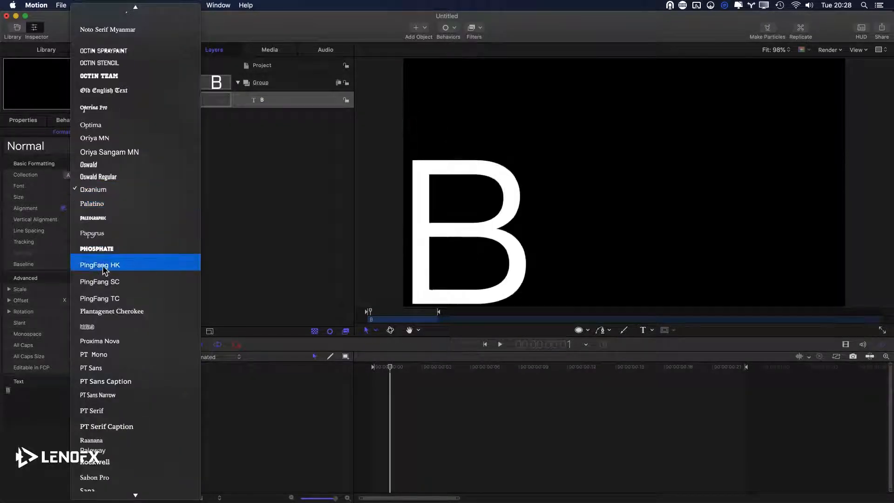
{"action": "left_click", "coordinate": [104, 248]}
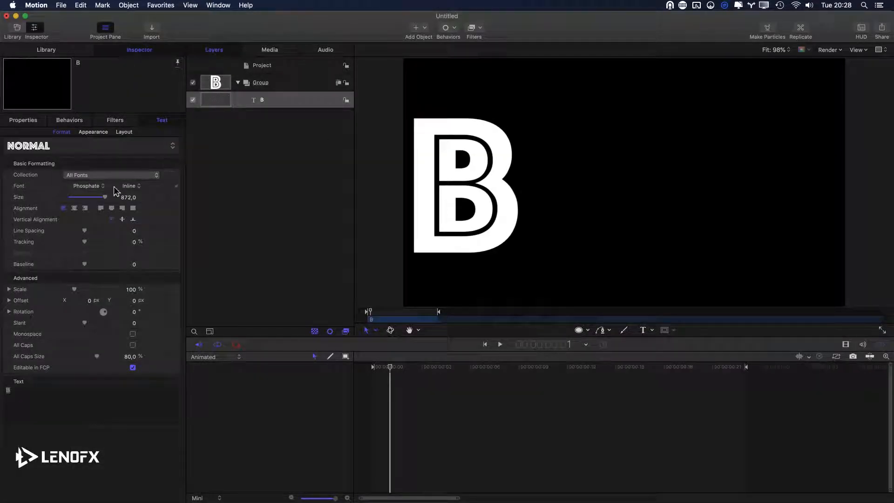
{"action": "left_click", "coordinate": [94, 188]}
{"action": "scroll", "coordinate": [97, 307], "scroll_direction": "up", "scroll_amount": 5}
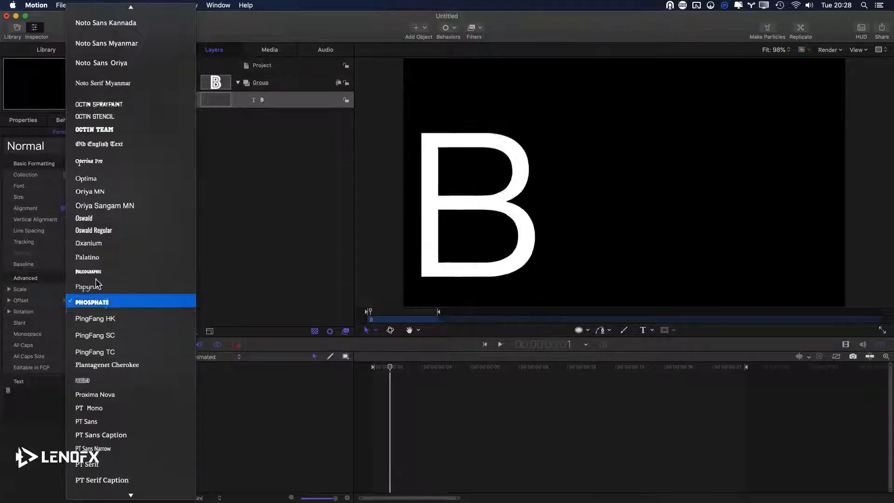
{"action": "left_click", "coordinate": [93, 129]}
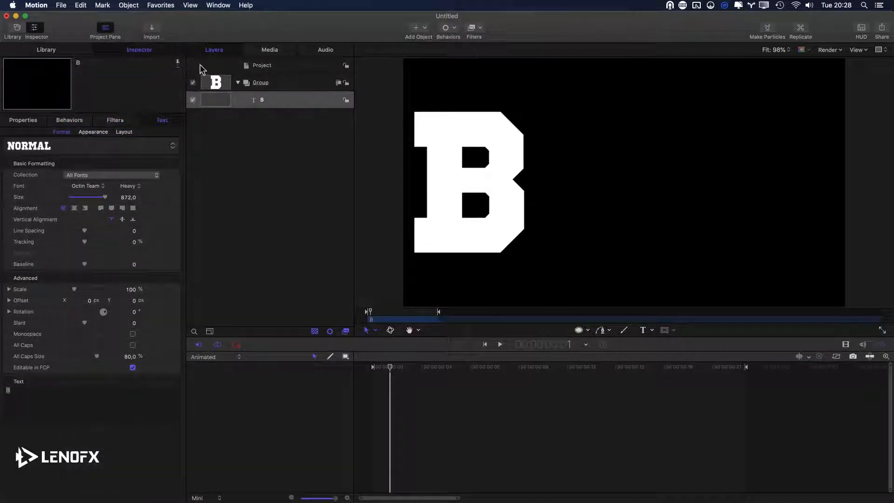
{"action": "left_click", "coordinate": [288, 101]}
{"action": "key", "text": "k"}
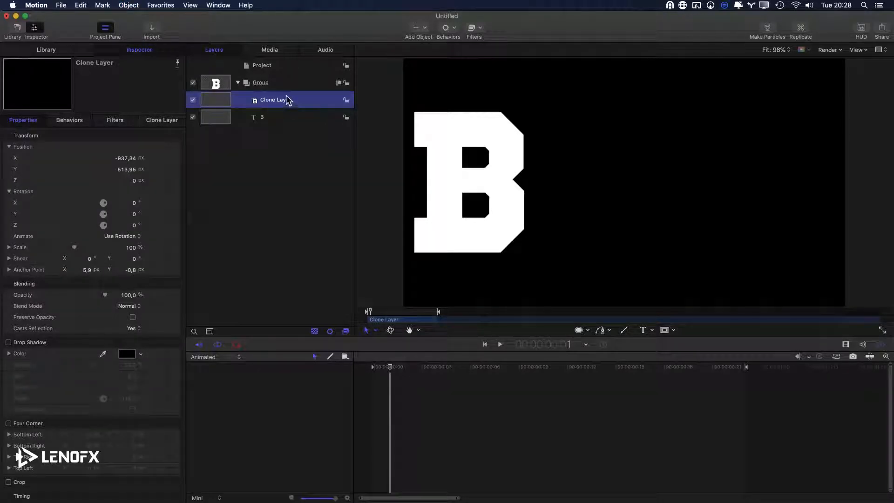
{"action": "key", "text": "super+d"}
{"action": "key", "text": "super+d"}
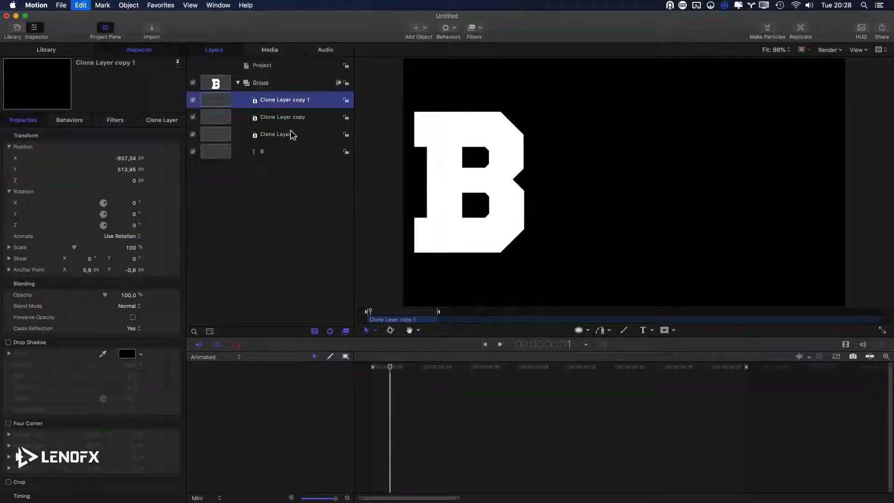
{"action": "key", "text": "super+d"}
{"action": "left_click", "coordinate": [269, 170]}
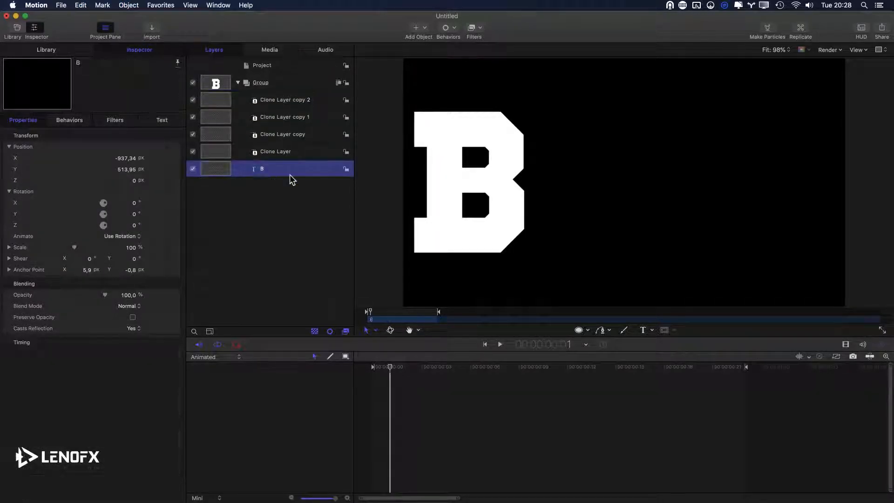
{"action": "left_click", "coordinate": [279, 149]}
{"action": "left_click", "coordinate": [283, 99], "text": "shift"}
{"action": "key", "text": "Delete"}
Make a clone layer of the letter B and apply a Colorize filter to the clone.
{"action": "left_click", "coordinate": [284, 101]}
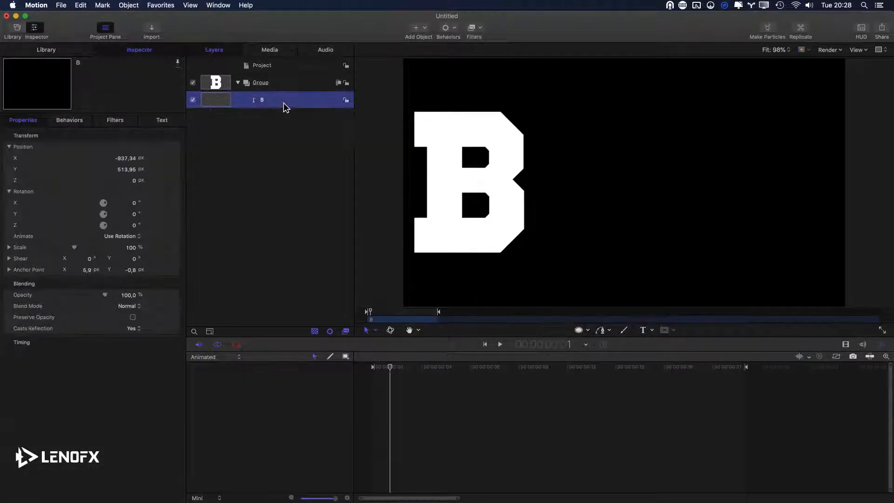
{"action": "key", "text": "k"}
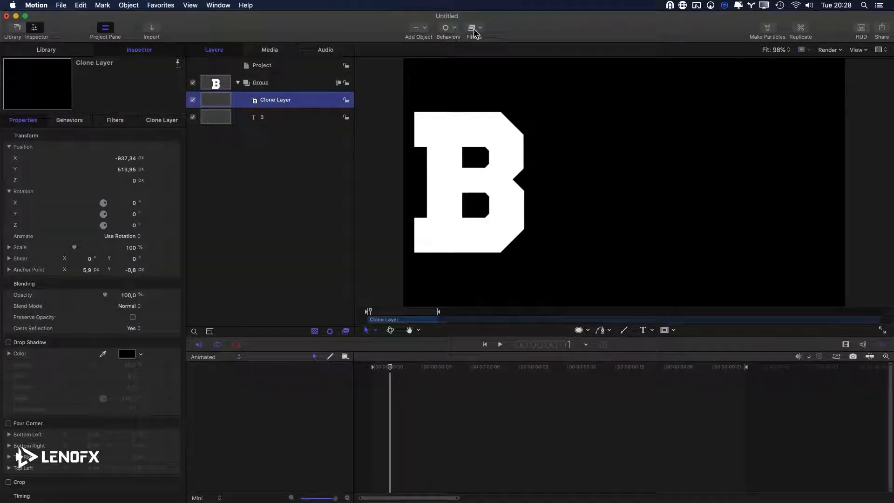
{"action": "left_click", "coordinate": [473, 29]}
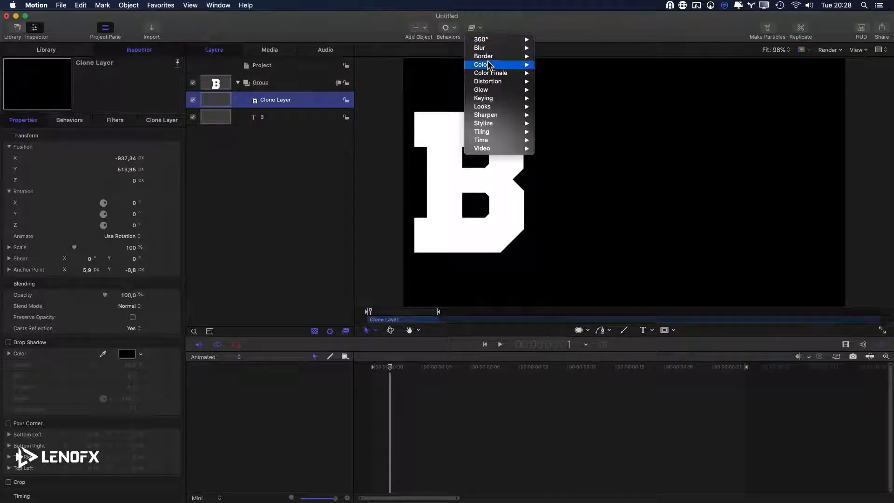
{"action": "mouse_move", "coordinate": [484, 64]}
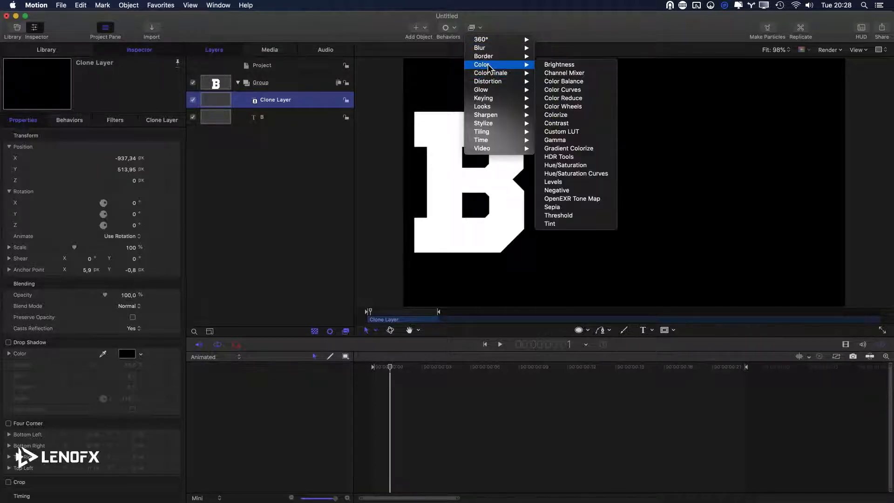
{"action": "left_click", "coordinate": [561, 117]}
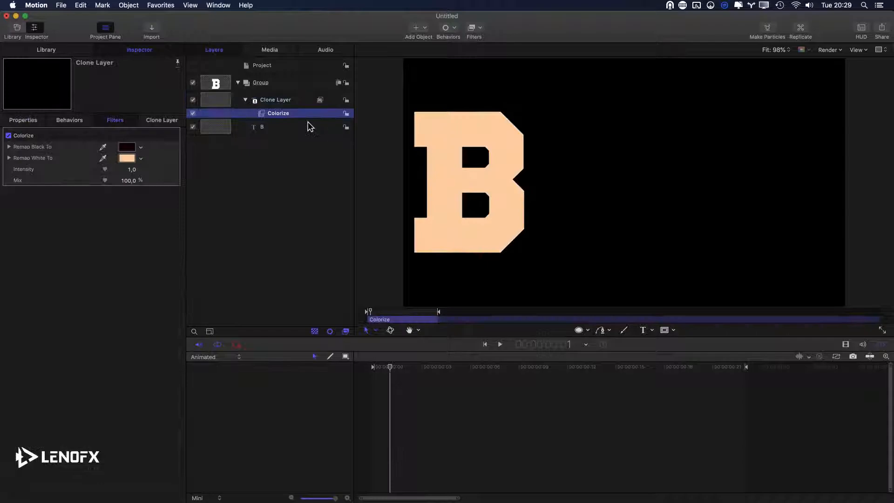
Toggle the clone's Colorize filter off and on again to compare it with the original letter B.
{"action": "key", "text": "ctrl+t"}
{"action": "left_click", "coordinate": [272, 129]}
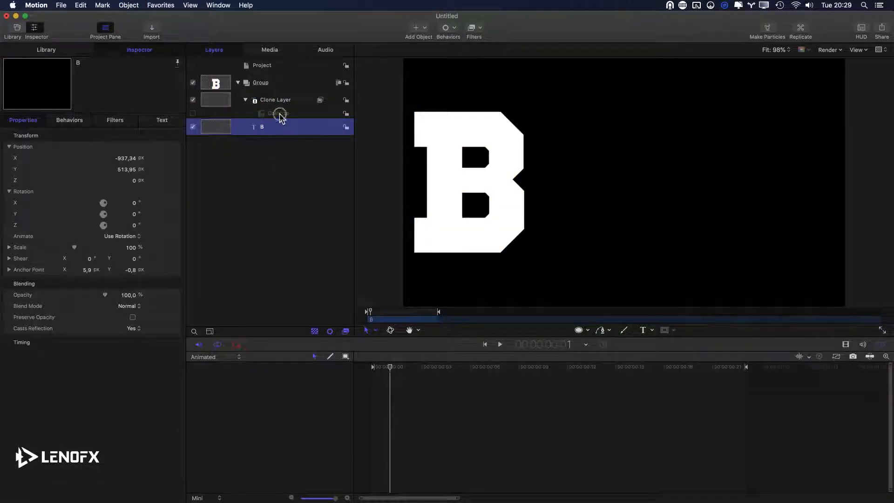
{"action": "left_click", "coordinate": [298, 114]}
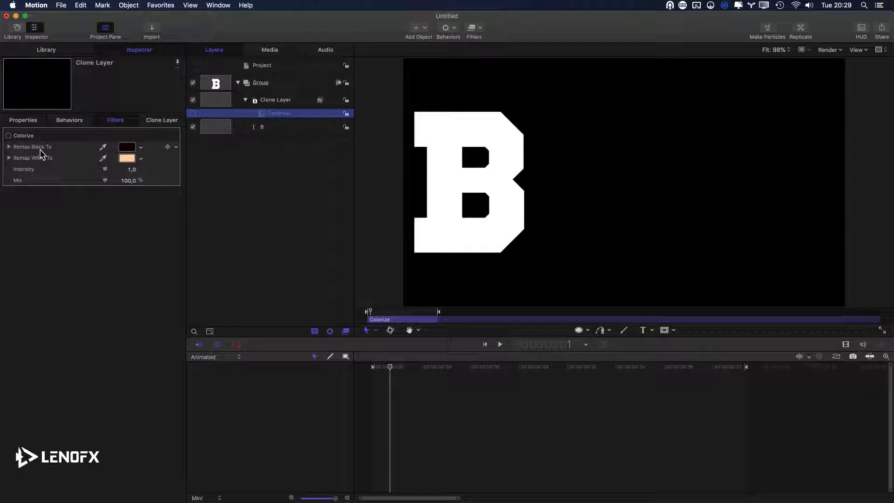
{"action": "left_click", "coordinate": [265, 133]}
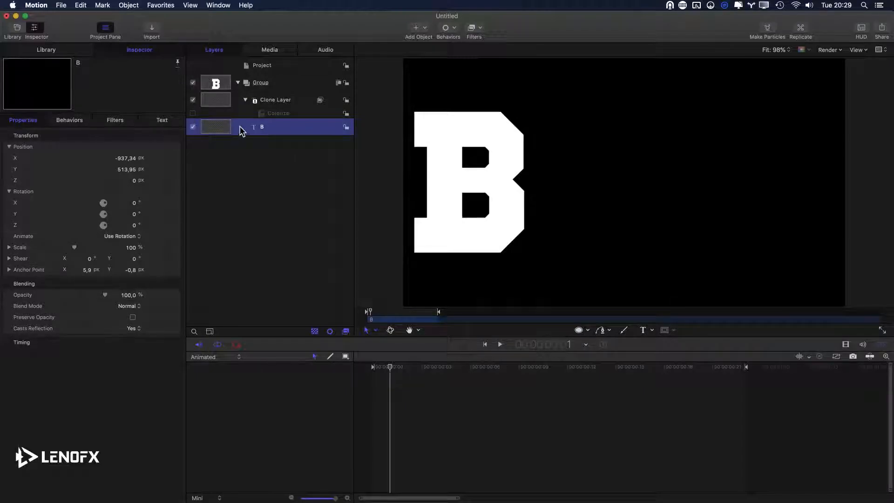
{"action": "left_click_drag", "start_coordinate": [272, 117], "coordinate": [272, 116]}
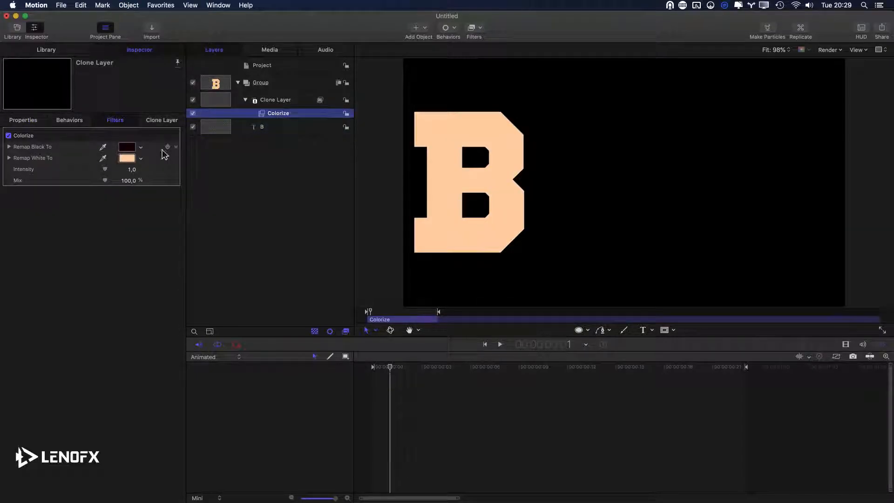
Set the Colorize filter's Remap White To colour to bright green.
{"action": "left_click", "coordinate": [141, 158]}
{"action": "left_click_drag", "start_coordinate": [200, 193], "coordinate": [172, 200]}
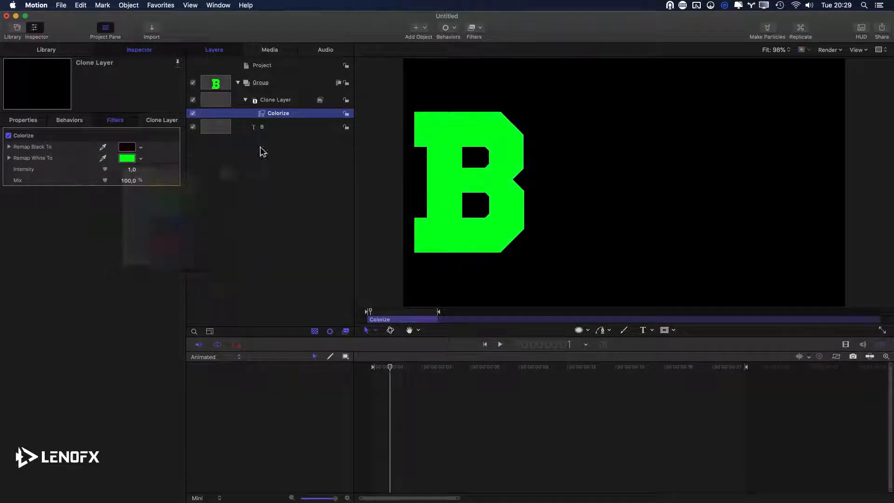
Offset the green clone of the letter B along X, then duplicate it with the copy shifted further across.
{"action": "left_click", "coordinate": [272, 103]}
{"action": "left_click", "coordinate": [24, 120]}
{"action": "left_click_drag", "start_coordinate": [122, 159], "coordinate": [129, 162]}
{"action": "key", "text": "super+d"}
Set Remap White To in the duplicated clone's Colorize filter to red.
{"action": "left_click", "coordinate": [264, 114]}
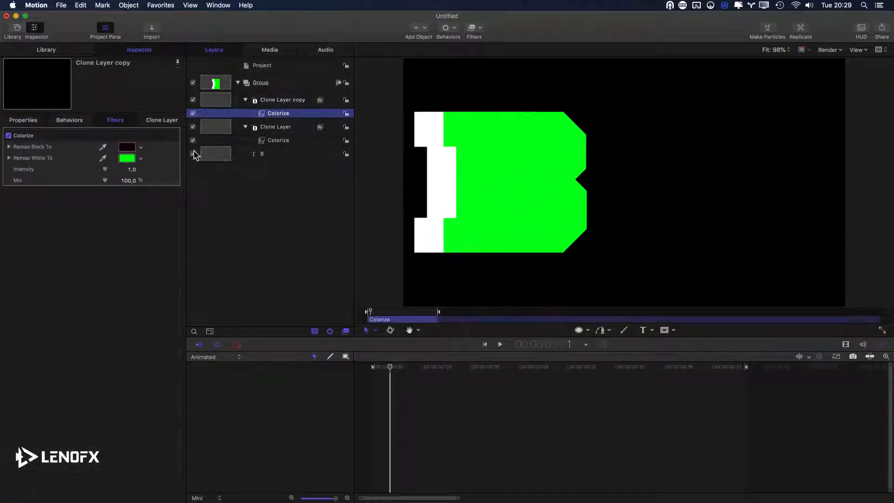
{"action": "left_click", "coordinate": [140, 160]}
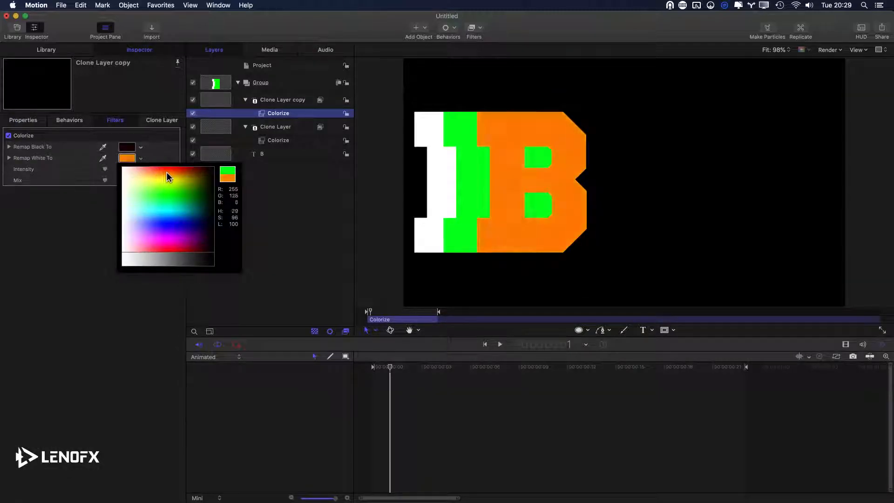
{"action": "left_click", "coordinate": [170, 167]}
Duplicate the red clone and shift the new copy along X to about -525 px.
{"action": "left_click", "coordinate": [280, 97]}
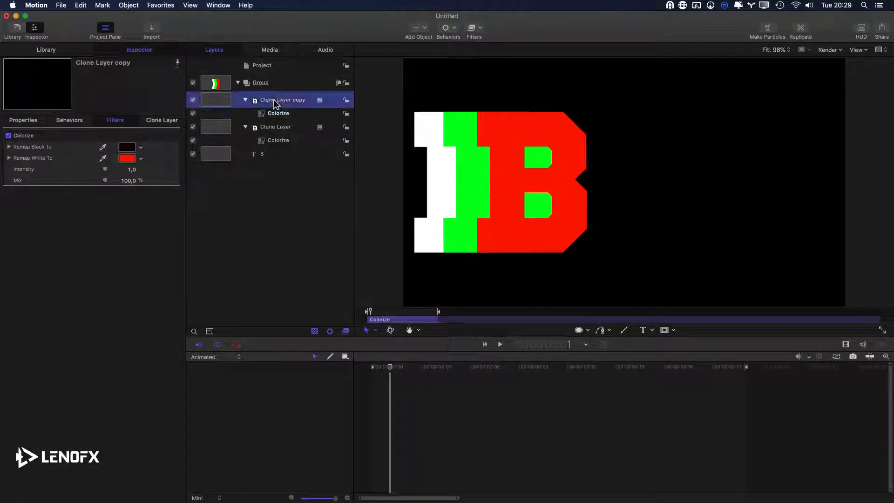
{"action": "key", "text": "super+d"}
{"action": "left_click_drag", "start_coordinate": [140, 159], "coordinate": [123, 159]}
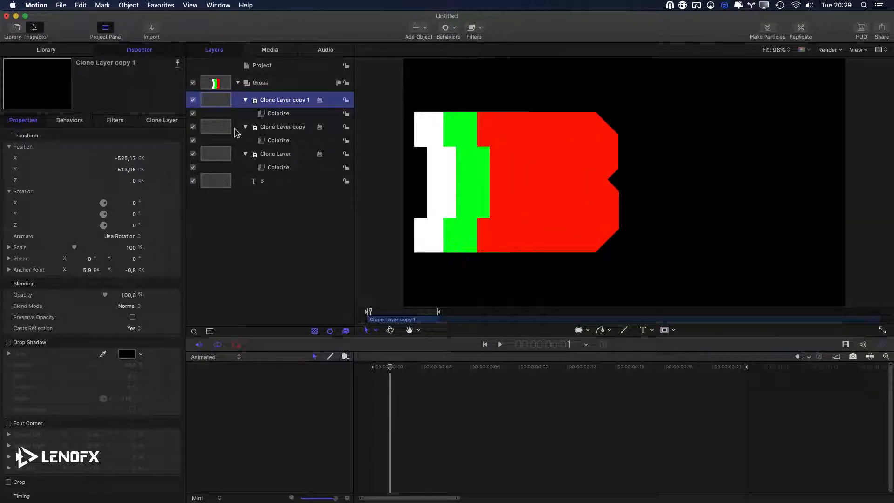
Set Remap White To in the newest clone's Colorize filter to cyan.
{"action": "left_click", "coordinate": [278, 113]}
{"action": "left_click", "coordinate": [141, 158]}
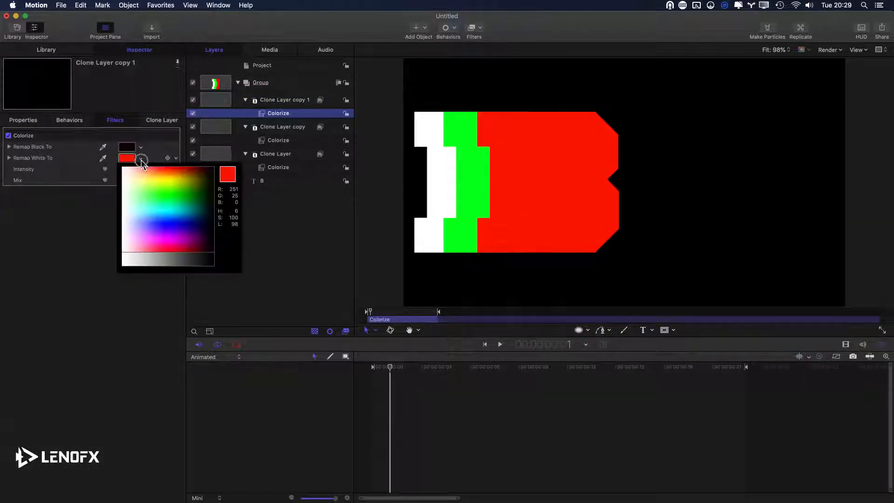
{"action": "left_click", "coordinate": [170, 173]}
{"action": "left_click_drag", "start_coordinate": [168, 171], "coordinate": [174, 216]}
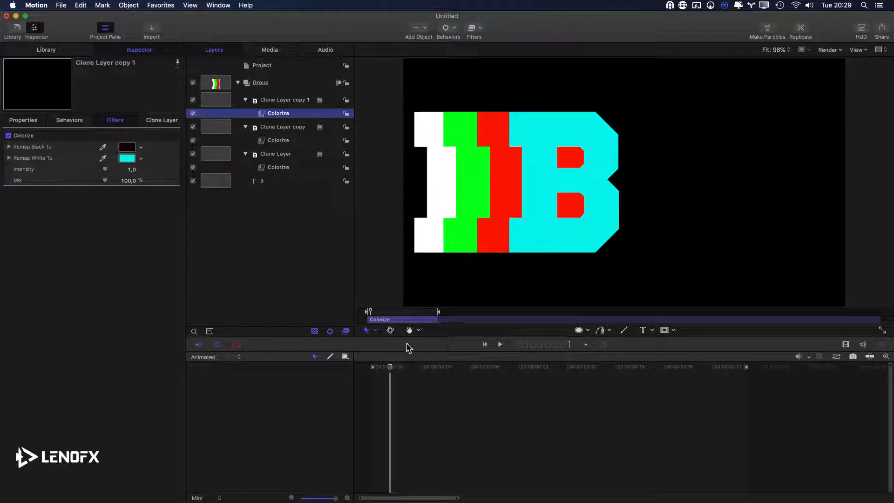
Publish the Remap White To parameter of the green clone's Colorize filter.
{"action": "left_click", "coordinate": [277, 168]}
{"action": "left_click", "coordinate": [176, 159]}
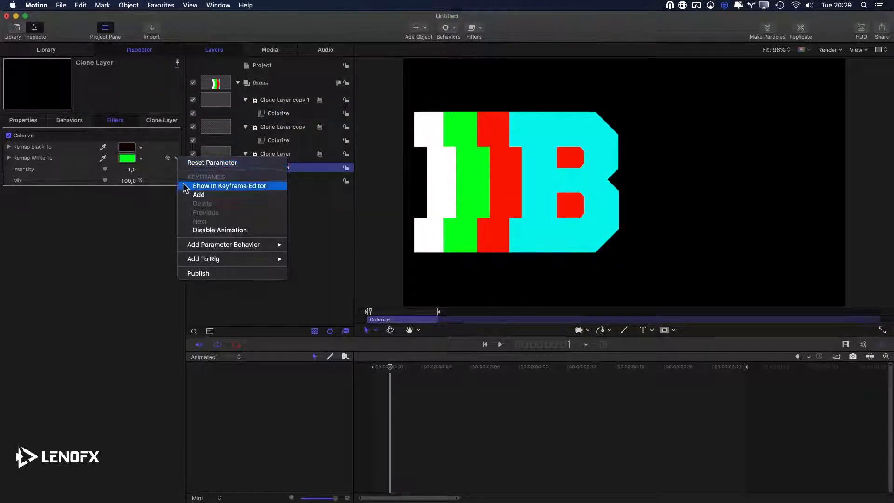
{"action": "left_click", "coordinate": [212, 273]}
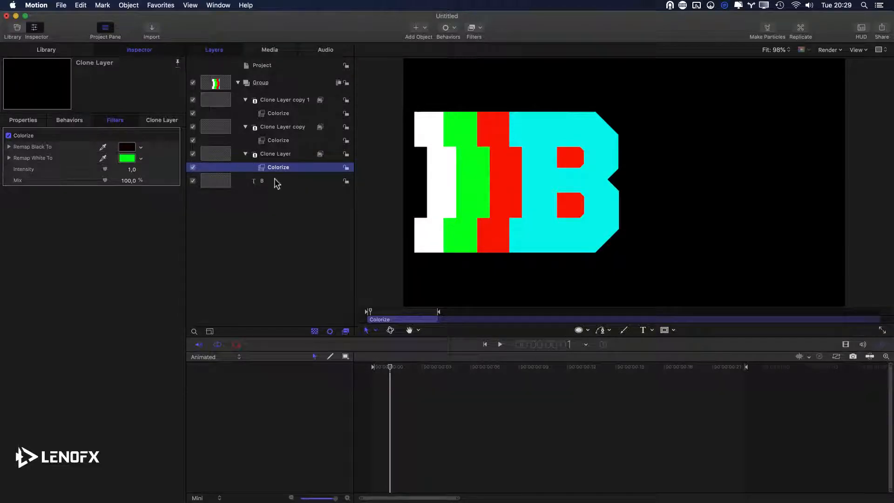
Copy the Colorize filter onto the original B, set its Remap White To colour to white and publish that parameter.
{"action": "left_click_drag", "start_coordinate": [267, 168], "coordinate": [271, 196]}
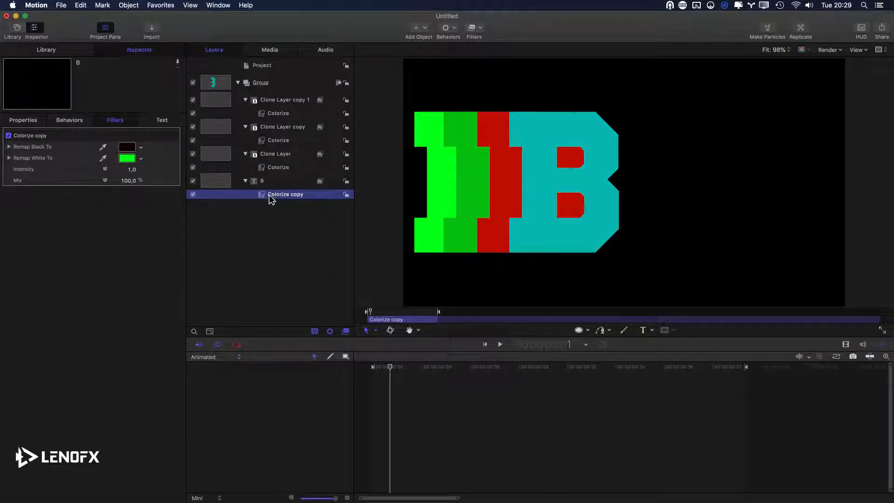
{"action": "left_click", "coordinate": [140, 159]}
{"action": "left_click_drag", "start_coordinate": [148, 250], "coordinate": [122, 259]}
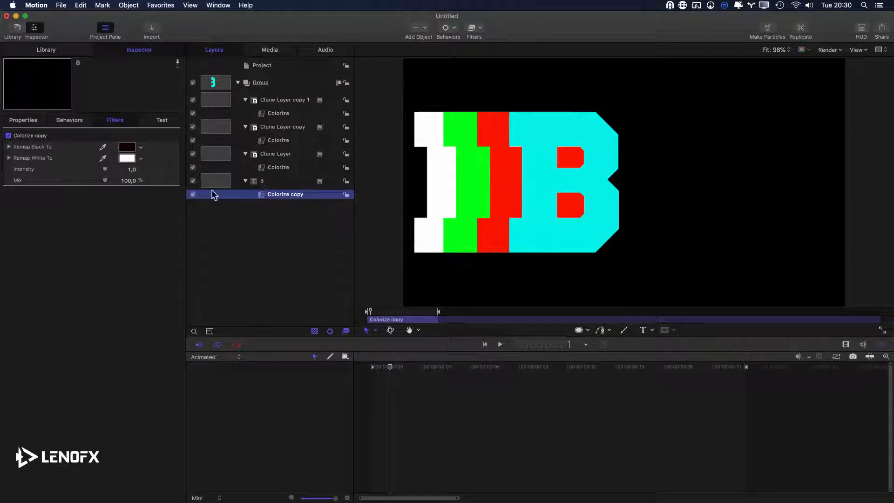
{"action": "left_click", "coordinate": [176, 159]}
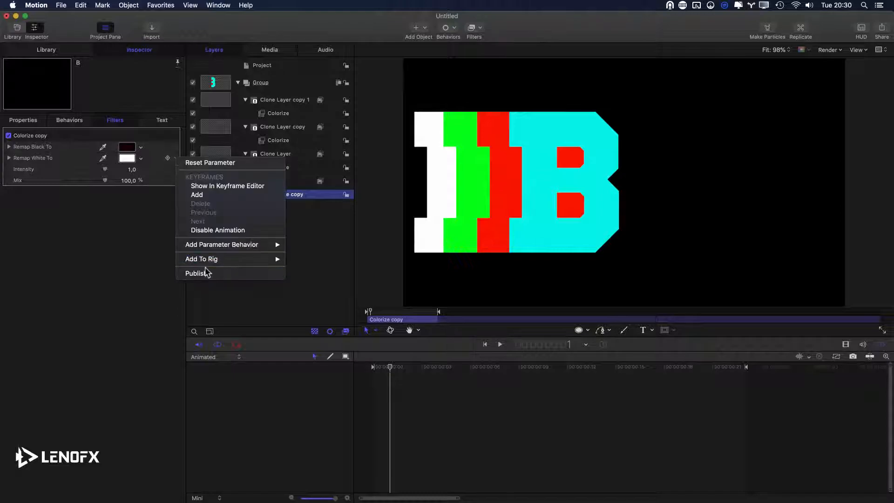
{"action": "left_click", "coordinate": [234, 272]}
Publish the Remap White To parameters of the red and cyan clones' Colorize filters.
{"action": "left_click", "coordinate": [278, 140]}
{"action": "left_click", "coordinate": [176, 158]}
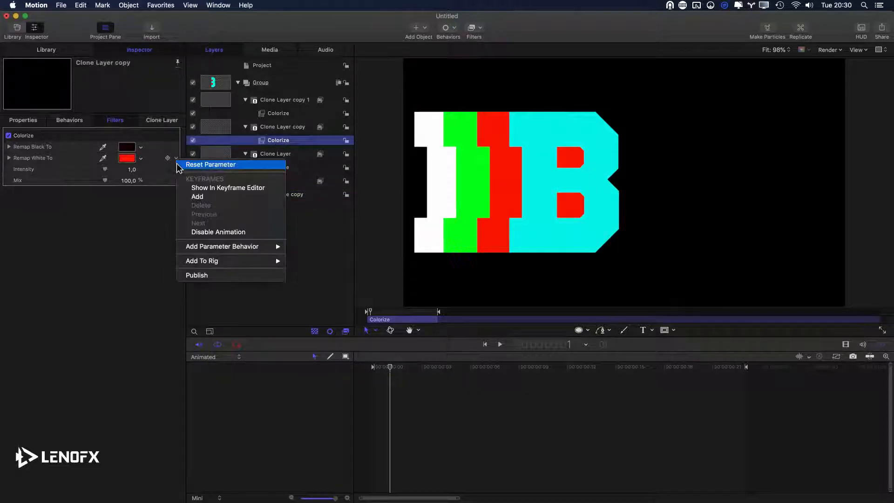
{"action": "left_click", "coordinate": [207, 274]}
{"action": "left_click", "coordinate": [278, 113]}
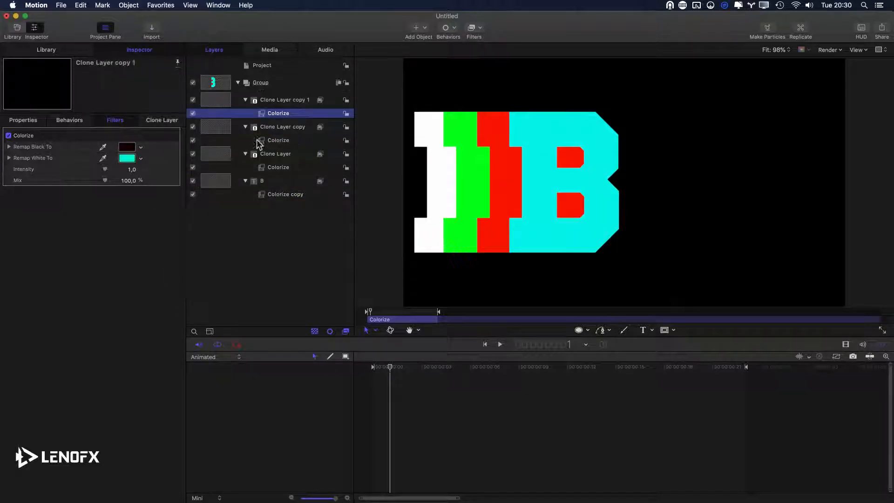
{"action": "left_click", "coordinate": [176, 159]}
{"action": "left_click", "coordinate": [206, 274]}
Move the white Remap White To parameter above the green one in the project's published parameters.
{"action": "left_click", "coordinate": [258, 66]}
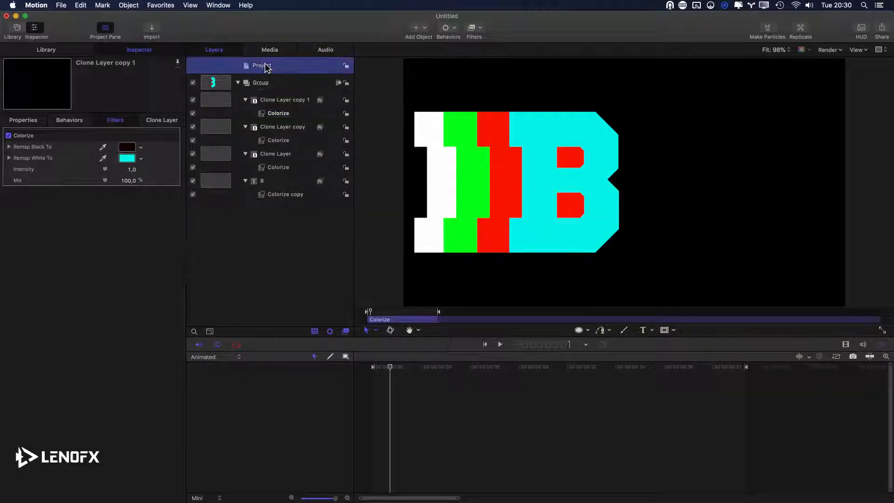
{"action": "left_click", "coordinate": [32, 187]}
{"action": "mouse_move", "coordinate": [40, 168]}
{"action": "left_mouse_down"}
{"action": "mouse_move", "coordinate": [40, 146]}
{"action": "mouse_move", "coordinate": [38, 158]}
{"action": "left_mouse_up"}
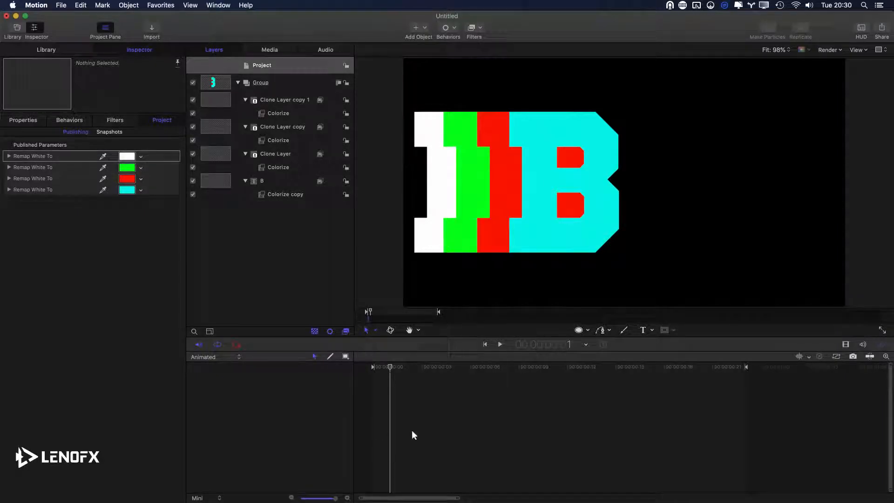
Show the layers in the timeline and trim the In point of Clone Layer to frame 3.
{"action": "left_click_drag", "start_coordinate": [455, 368], "coordinate": [369, 382]}
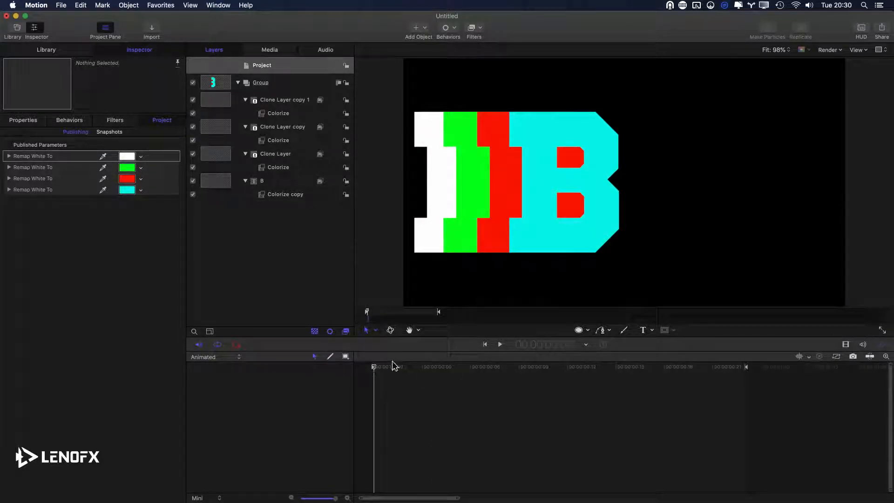
{"action": "key", "text": "super+8"}
{"action": "key", "text": "super+7"}
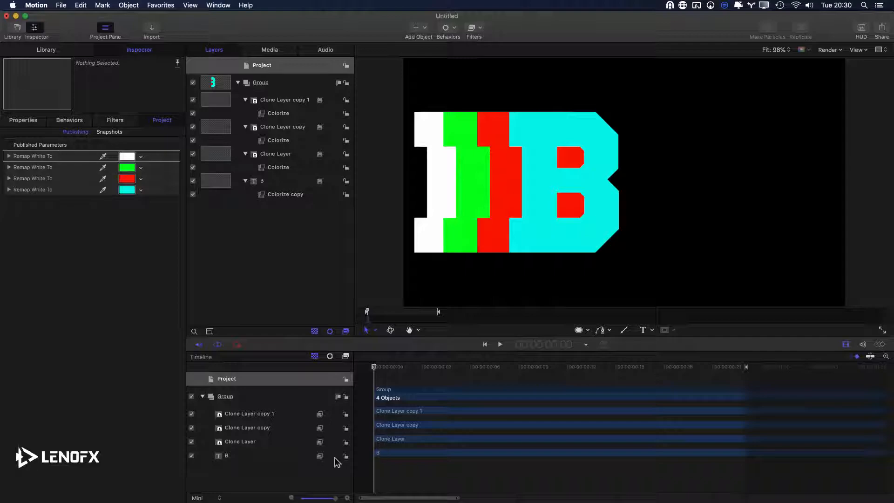
{"action": "left_click", "coordinate": [270, 456]}
{"action": "key", "text": "space"}
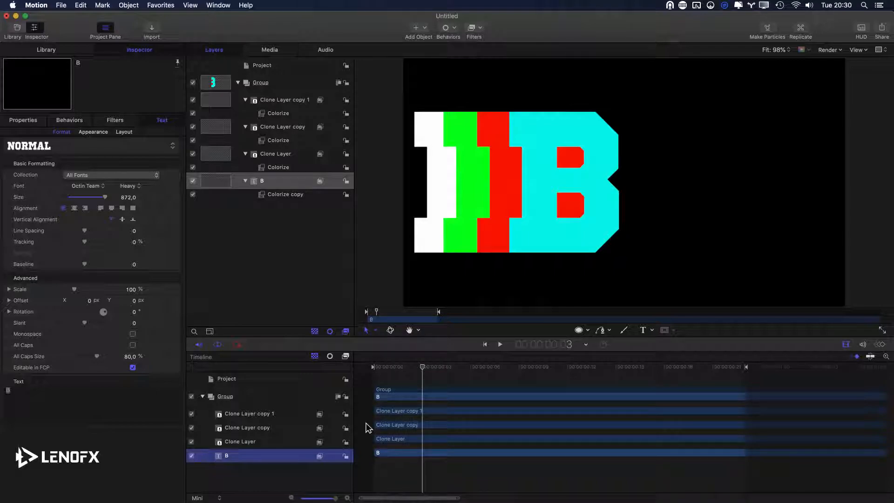
{"action": "key", "text": "Up"}
{"action": "key", "text": "i"}
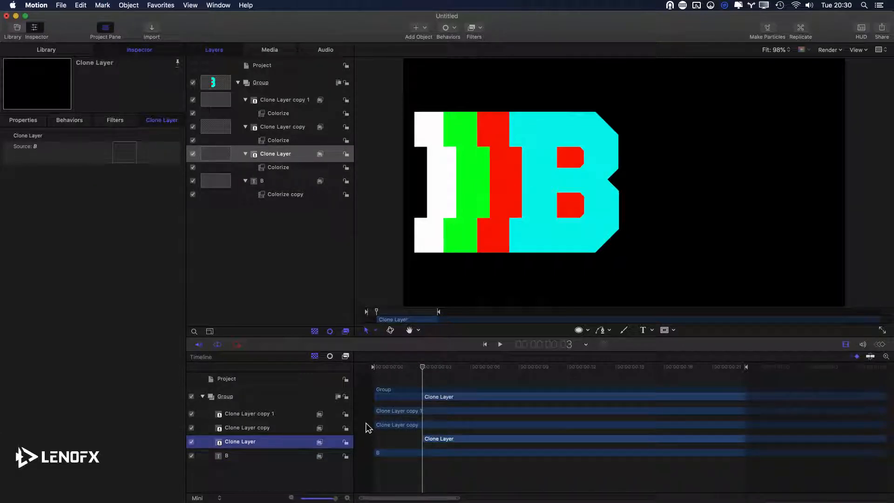
Trim the In point of Clone Layer copy to frame 6 and of Clone Layer copy 1 to frame 9.
{"action": "key", "text": "Up"}
{"action": "key", "text": "i"}
{"action": "key", "text": "space"}
{"action": "key", "text": "Up"}
{"action": "key", "text": "i"}
Play the project from the start twice to check the staggered appearance of the coloured letters.
{"action": "key", "text": "Home"}
{"action": "key", "text": "space"}
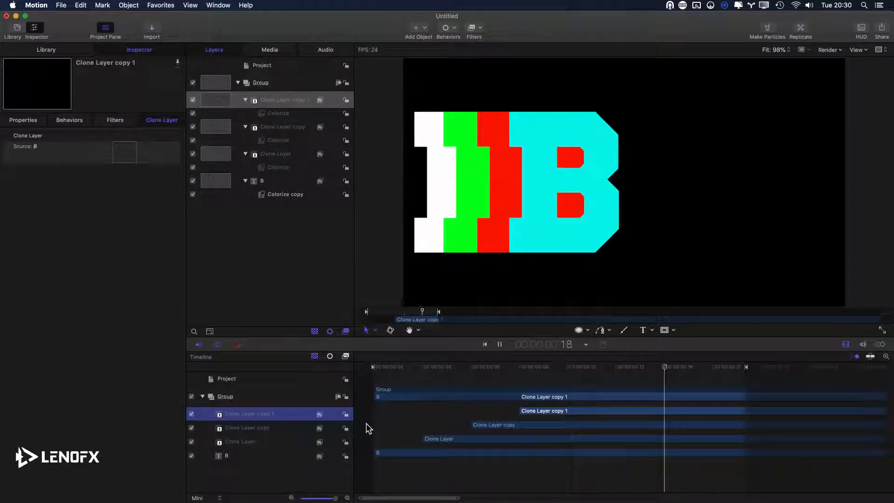
{"action": "key", "text": "space"}
{"action": "key", "text": "Home"}
{"action": "key", "text": "space"}
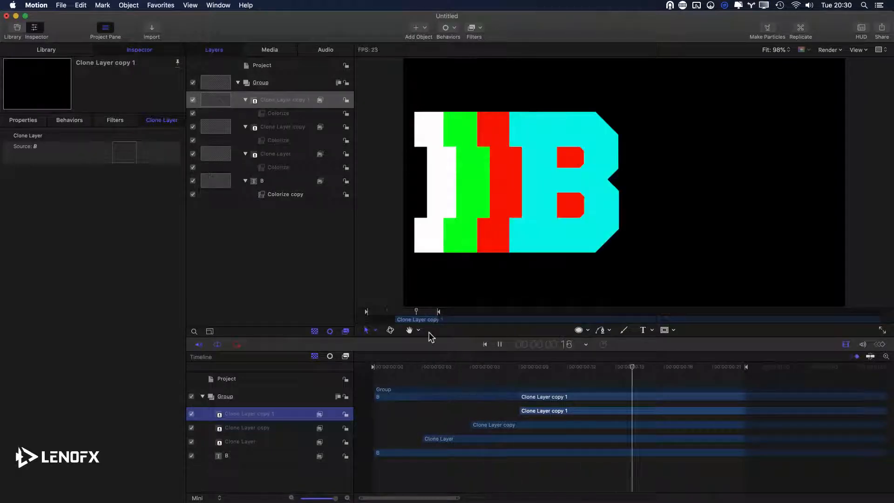
{"action": "key", "text": "space"}
Make a clone layer of the whole letter group, set its X position to 961 px and preview both animations.
{"action": "left_click", "coordinate": [305, 87]}
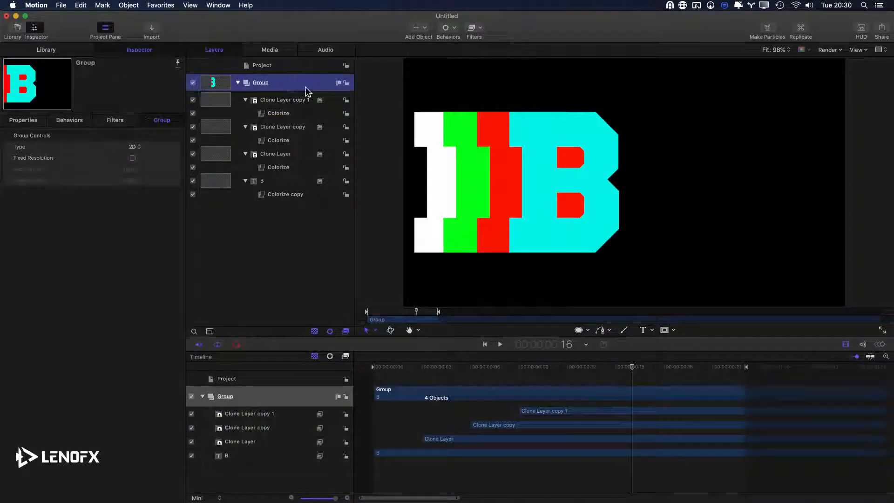
{"action": "key", "text": "k"}
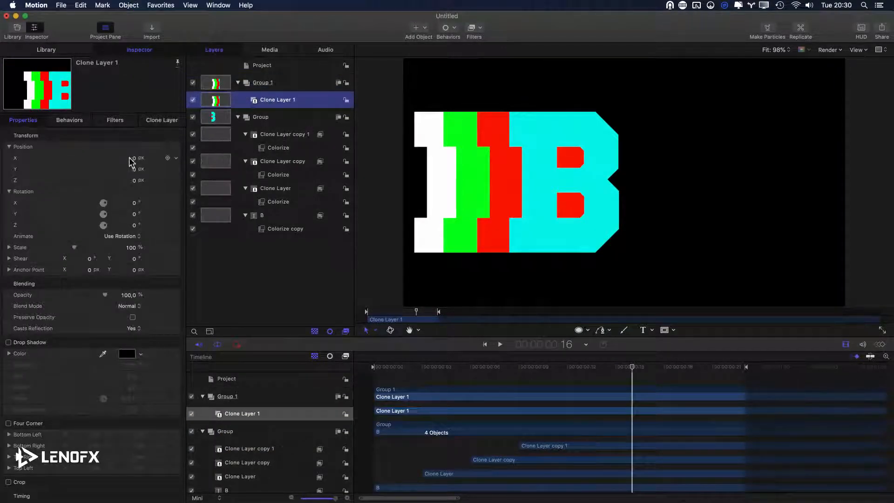
{"action": "left_click_drag", "start_coordinate": [135, 161], "coordinate": [382, 167]}
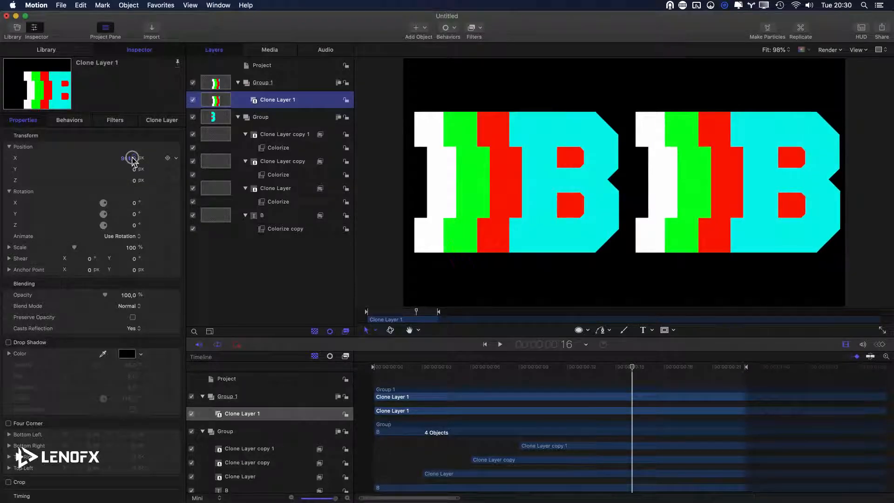
{"action": "key", "text": "space"}
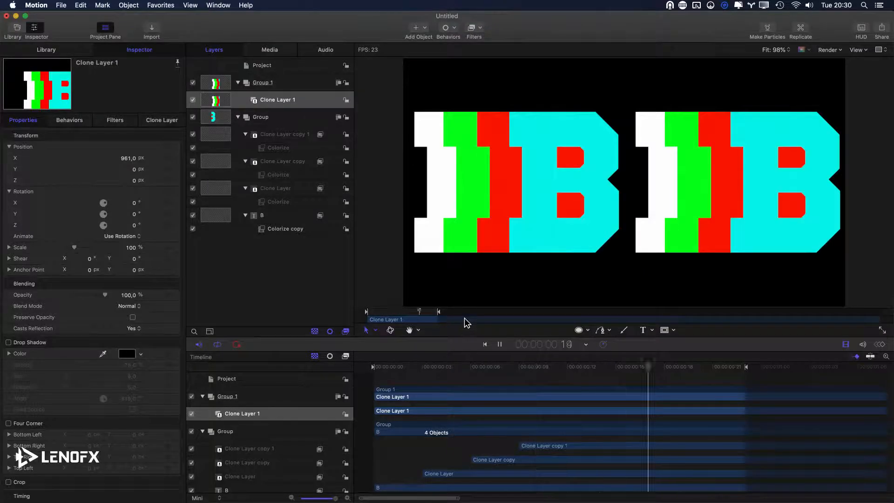
{"action": "key", "text": "space"}
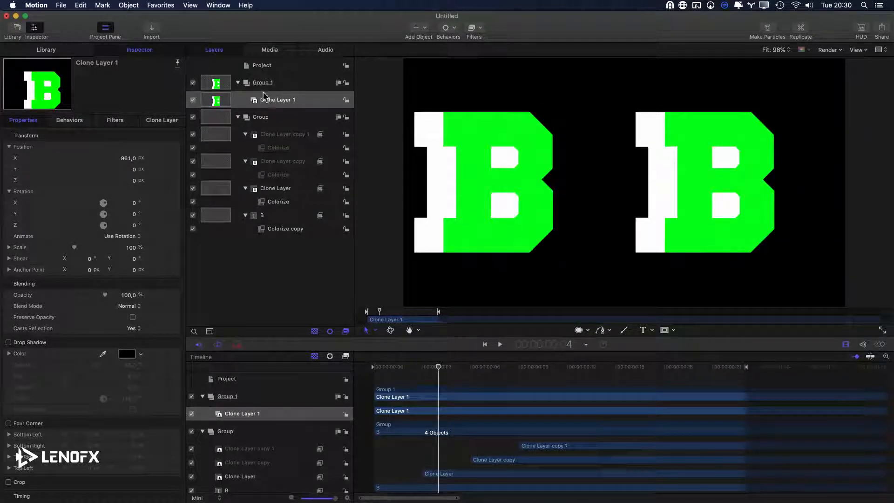
Duplicate Group 1, scale the copy to 364 % and move it to X -1478.23 px so it fills the background.
{"action": "left_click", "coordinate": [263, 84]}
{"action": "key", "text": "super+d"}
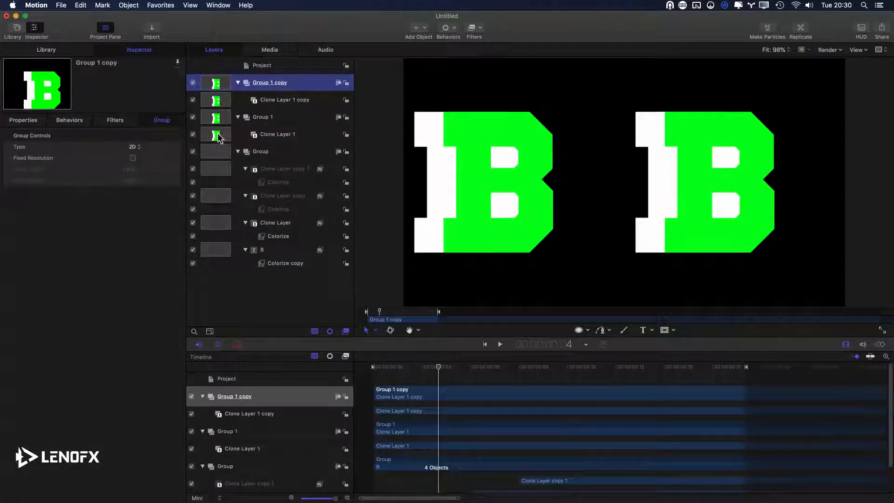
{"action": "key", "text": "F1"}
{"action": "left_click_drag", "start_coordinate": [132, 248], "coordinate": [132, 249]}
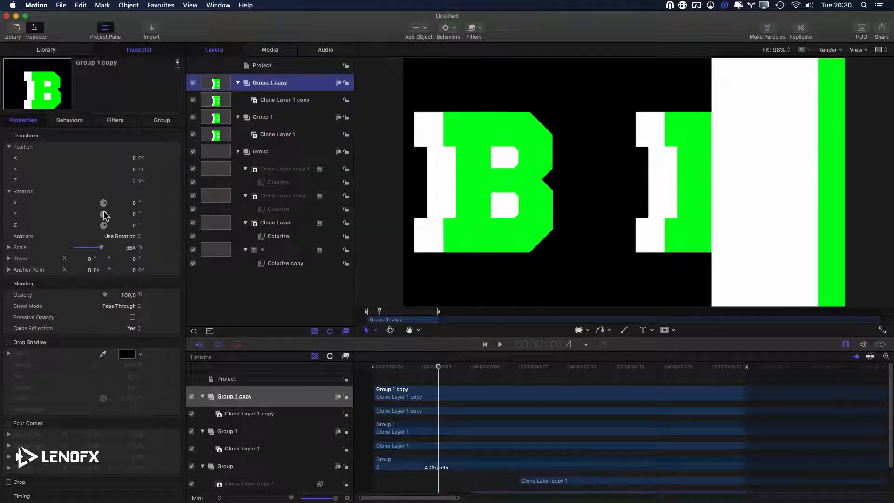
{"action": "left_click_drag", "start_coordinate": [135, 170], "coordinate": [135, 163]}
{"action": "key", "text": "super+z"}
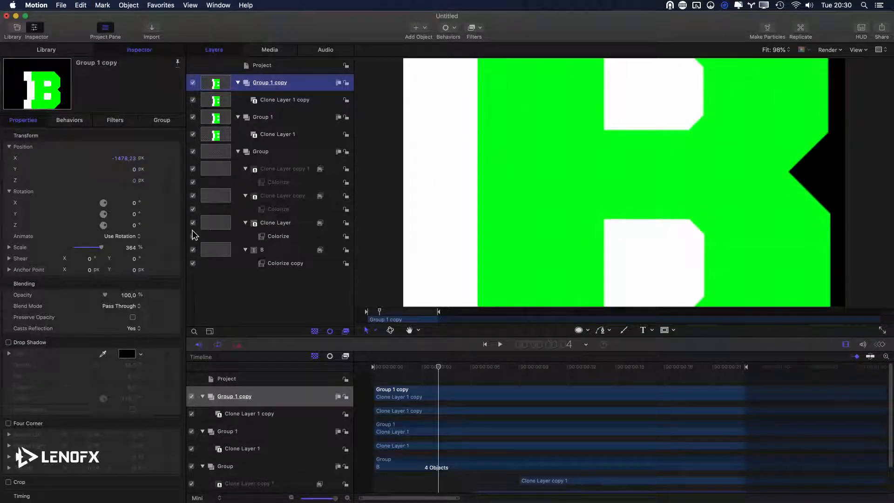
Lower the opacity of Group 1 copy to 1 % and play back the faint background letter.
{"action": "left_click_drag", "start_coordinate": [105, 295], "coordinate": [66, 296]}
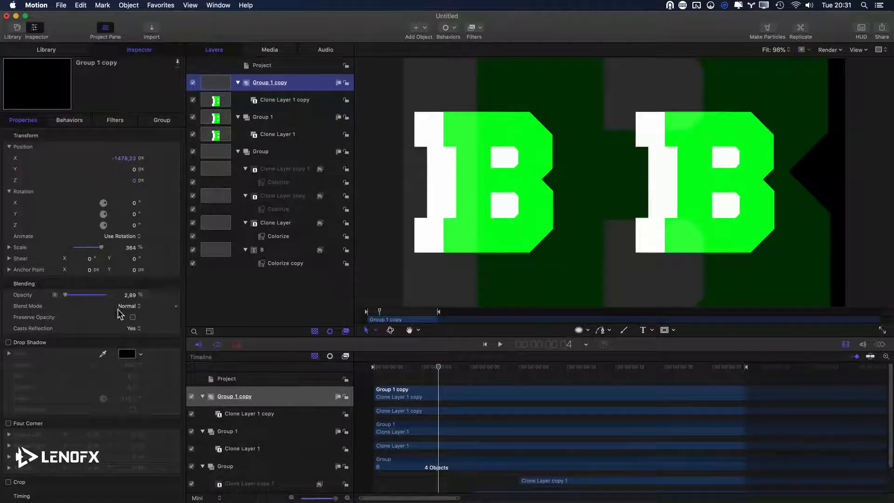
{"action": "left_click_drag", "start_coordinate": [131, 299], "coordinate": [131, 300]}
{"action": "left_click", "coordinate": [131, 300]}
{"action": "key", "text": "space"}
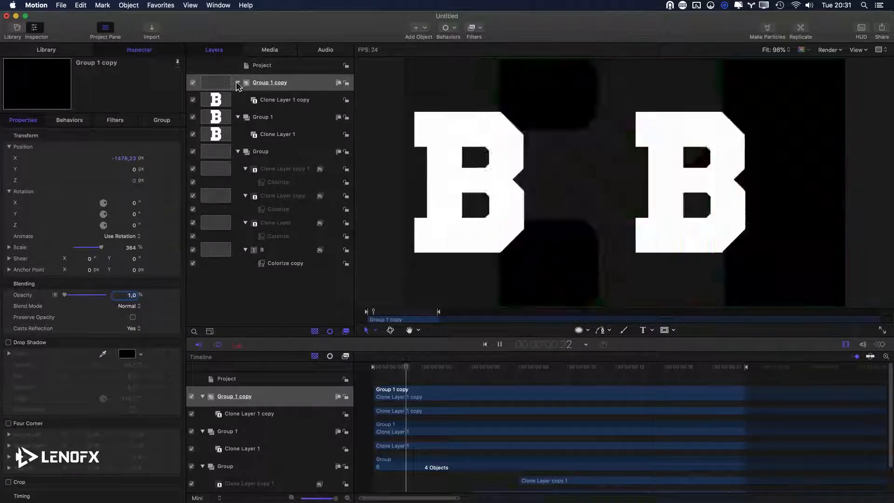
{"action": "key", "text": "space"}
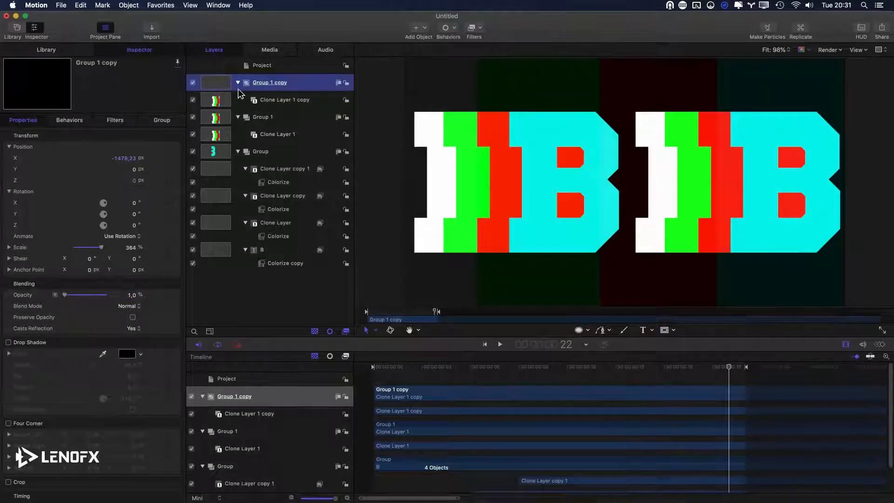
Collapse the three existing groups and nest them all inside a new parent group.
{"action": "left_click", "coordinate": [238, 83]}
{"action": "left_click", "coordinate": [238, 123]}
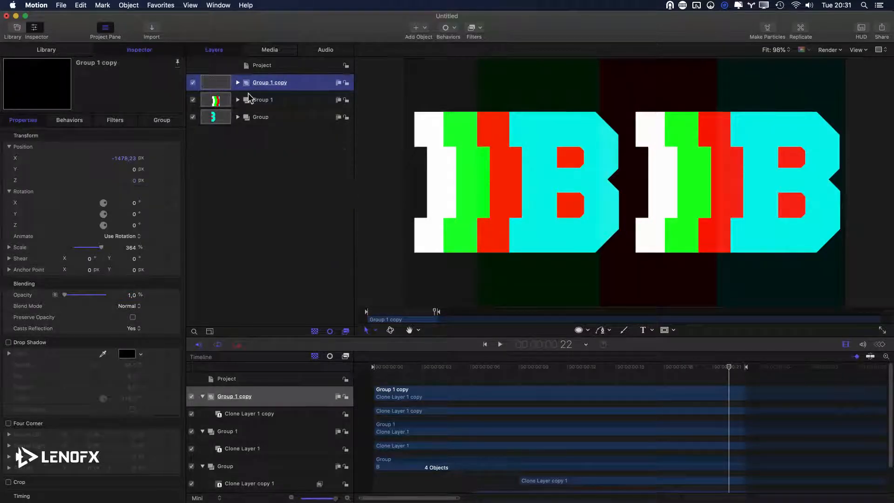
{"action": "key", "text": "super+shift+n"}
{"action": "left_click_drag", "start_coordinate": [268, 212], "coordinate": [266, 89]}
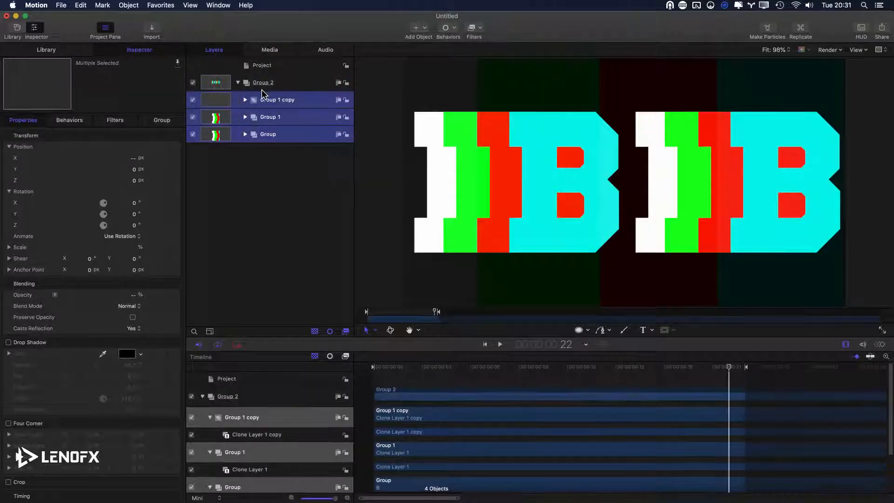
Make a clone layer of Group 2 and shift its start in the timeline to about frame 17.
{"action": "left_click", "coordinate": [237, 82]}
{"action": "left_click", "coordinate": [265, 82]}
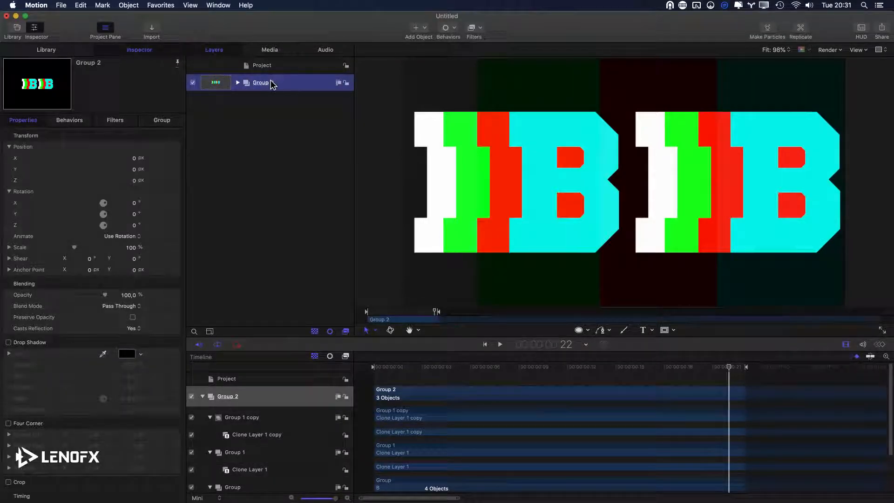
{"action": "key", "text": "k"}
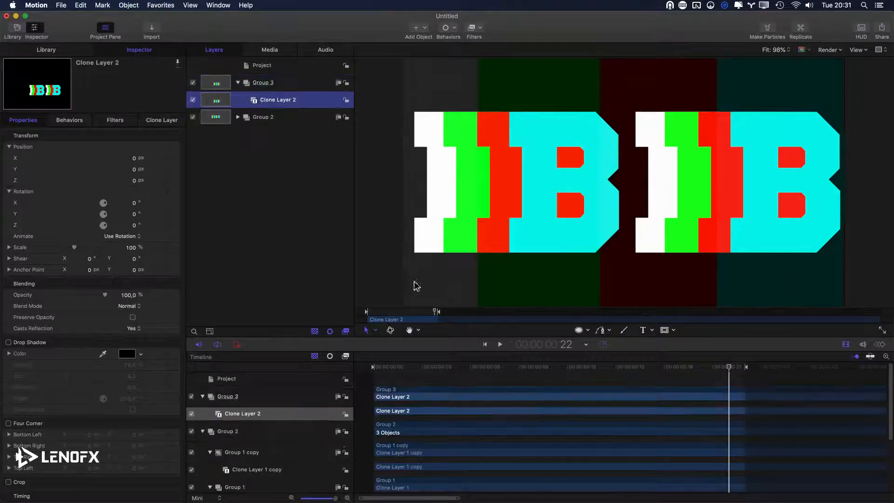
{"action": "left_click_drag", "start_coordinate": [421, 322], "coordinate": [473, 326]}
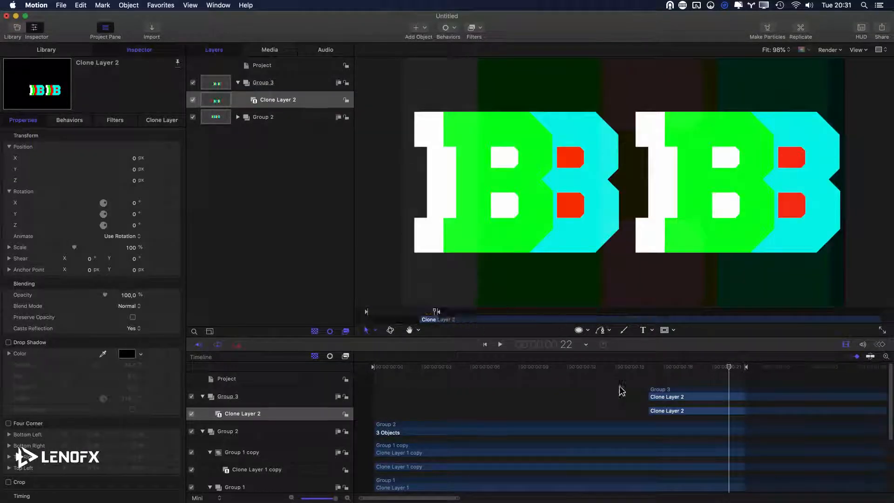
Extend the play range's Out point past two seconds and play back the overlapping cloned animation.
{"action": "left_click", "coordinate": [768, 384]}
{"action": "left_click_drag", "start_coordinate": [540, 367], "coordinate": [554, 369]}
{"action": "key", "text": "alt+super+o"}
{"action": "key", "text": "space"}
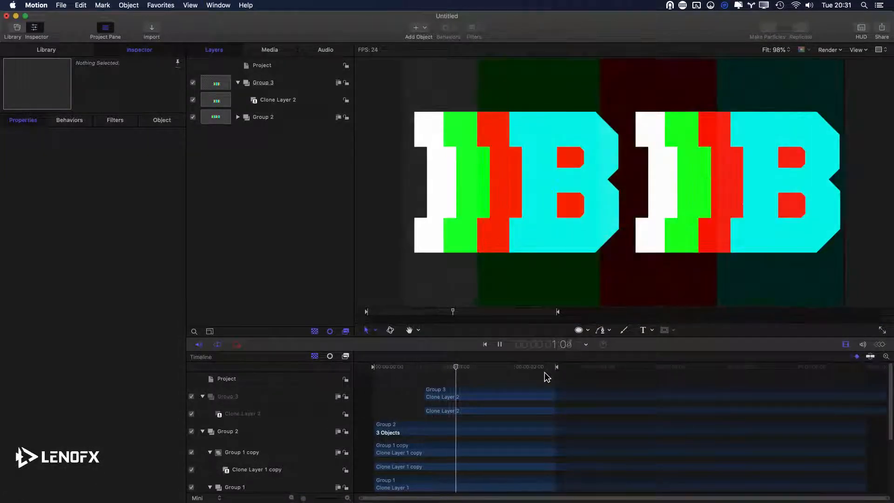